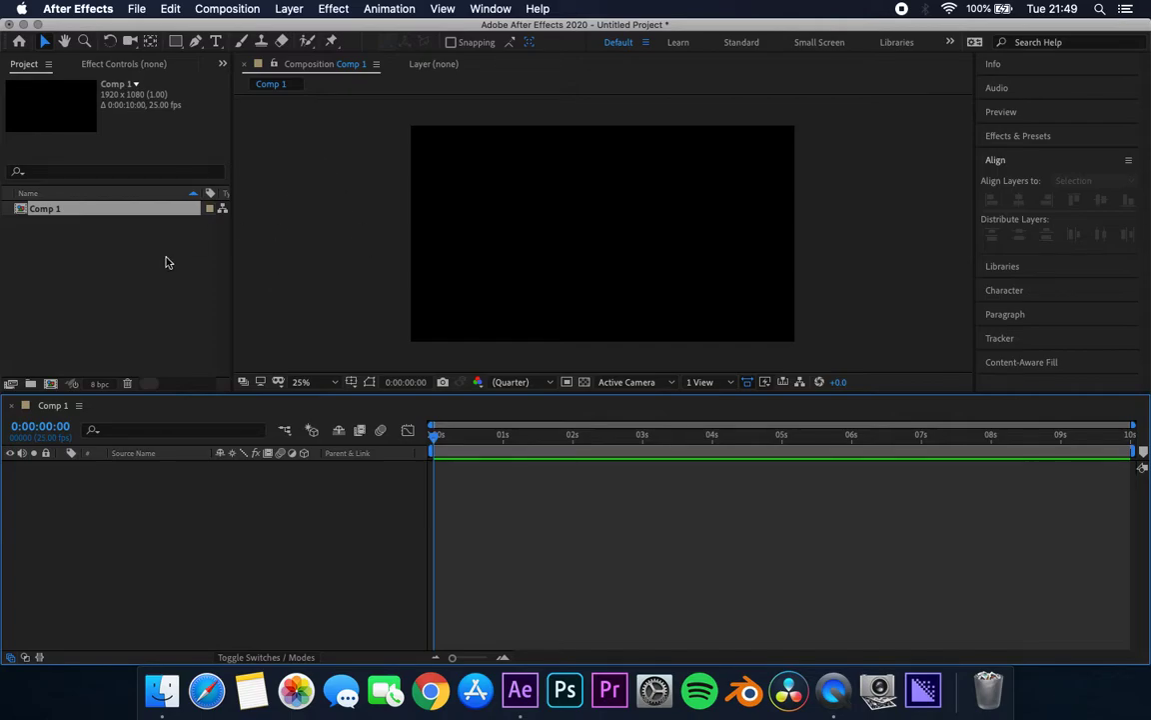
- Check the composition settings of Comp 1, including its size, frame rate and duration
left_click(52, 211)
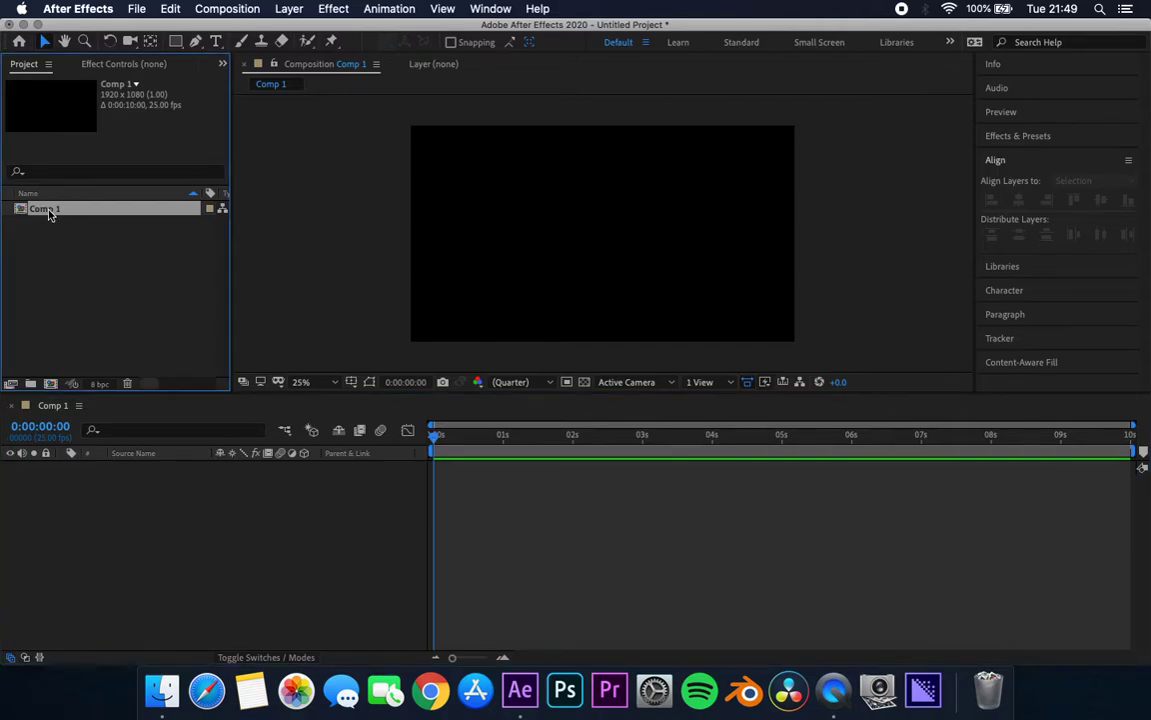
left_click(227, 8)
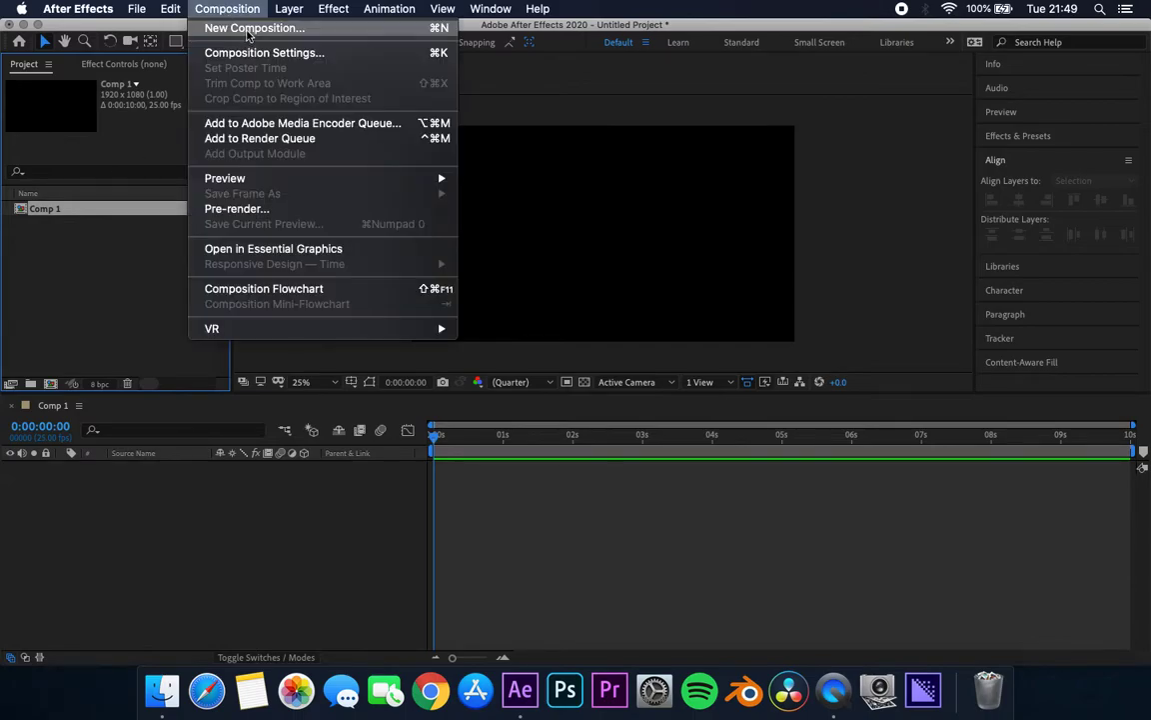
left_click(267, 52)
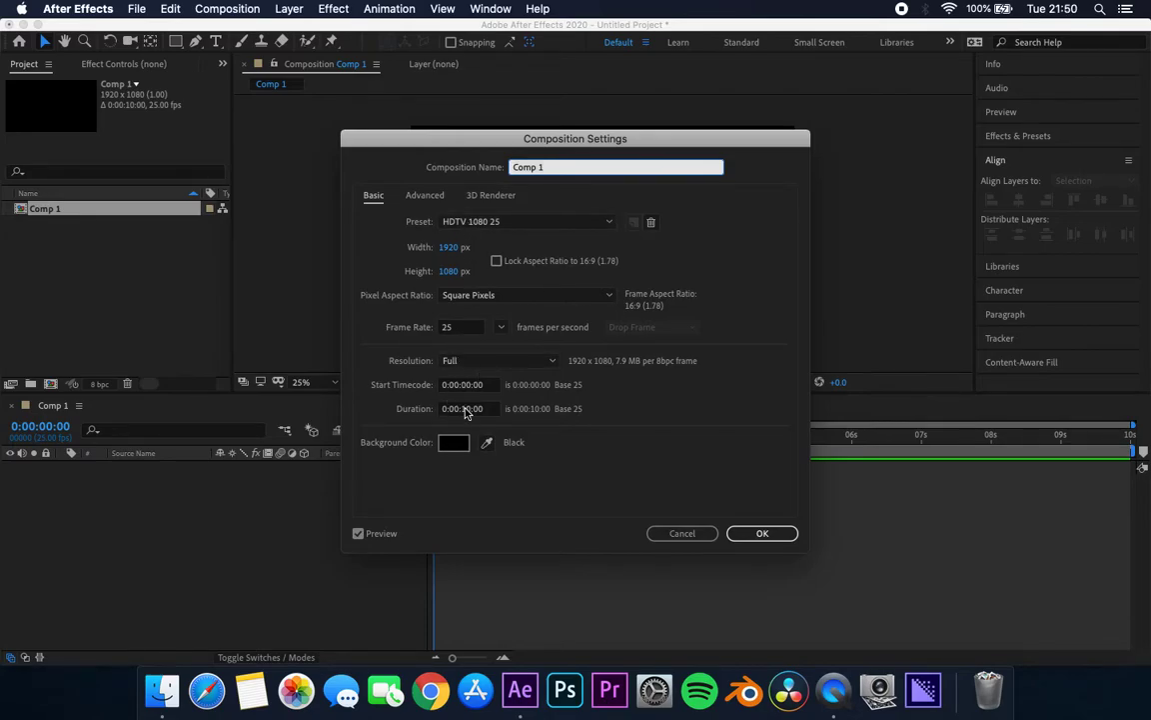
left_click(743, 537)
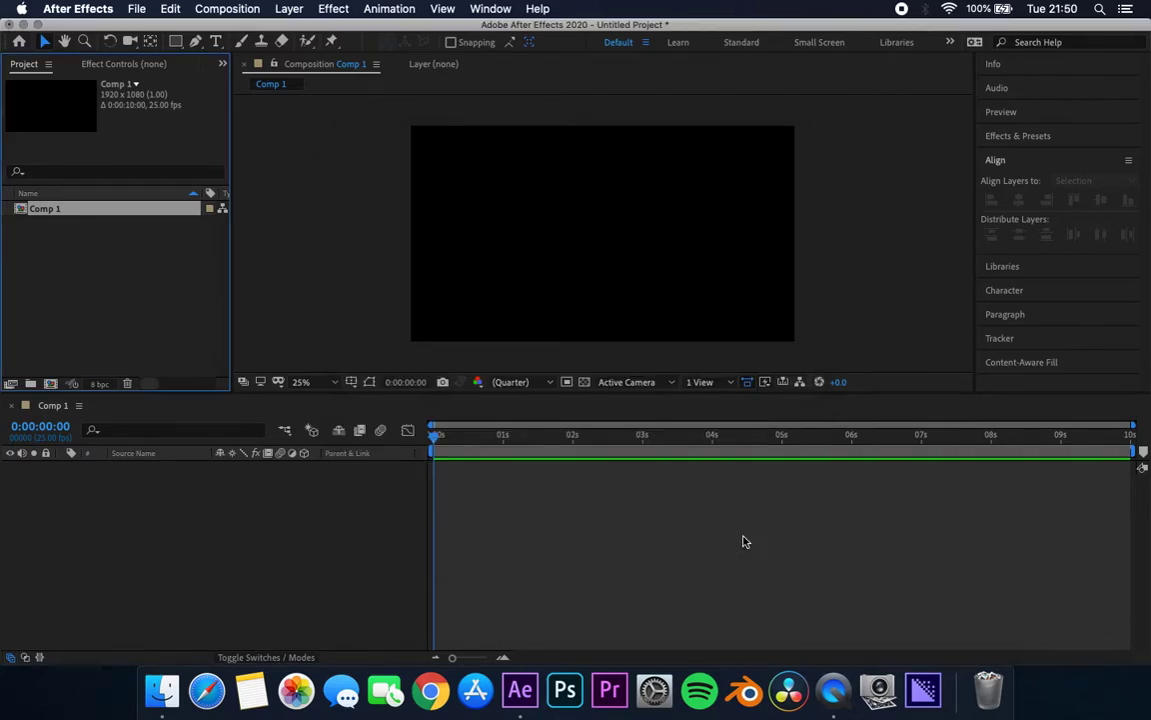
- Start a new solid layer in Comp 1 with the dark gray colour 464646, sized to the composition
left_click(298, 491)
right_click(236, 484)
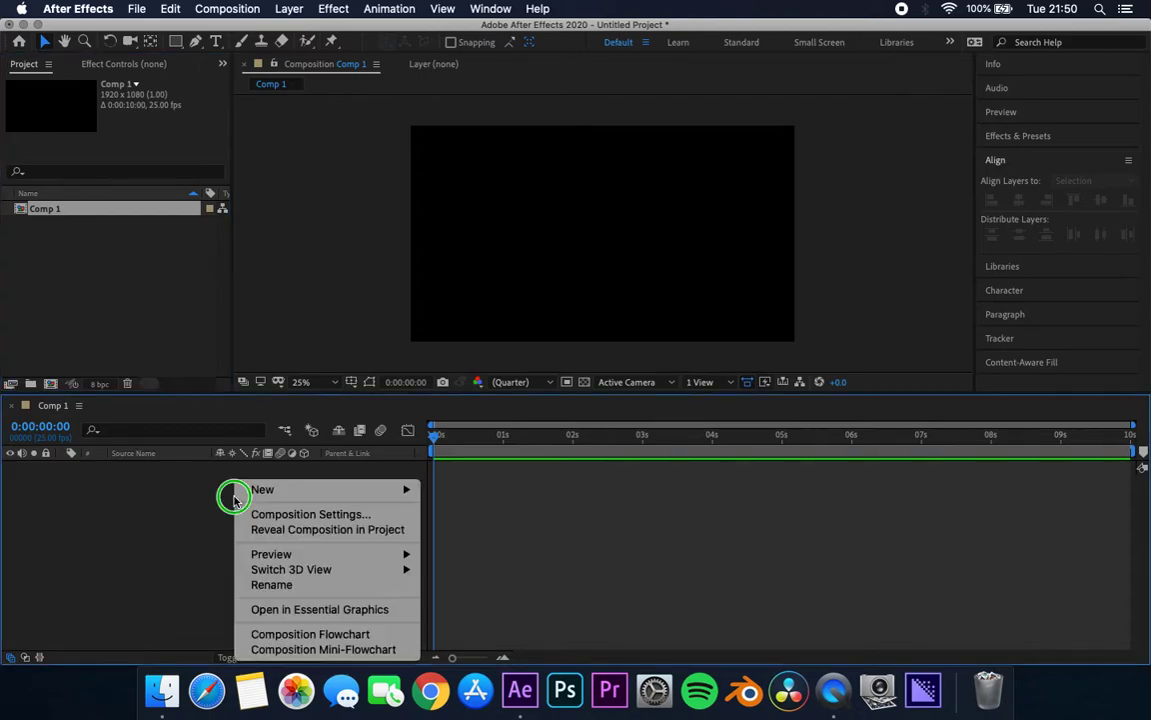
mouse_move(300, 489)
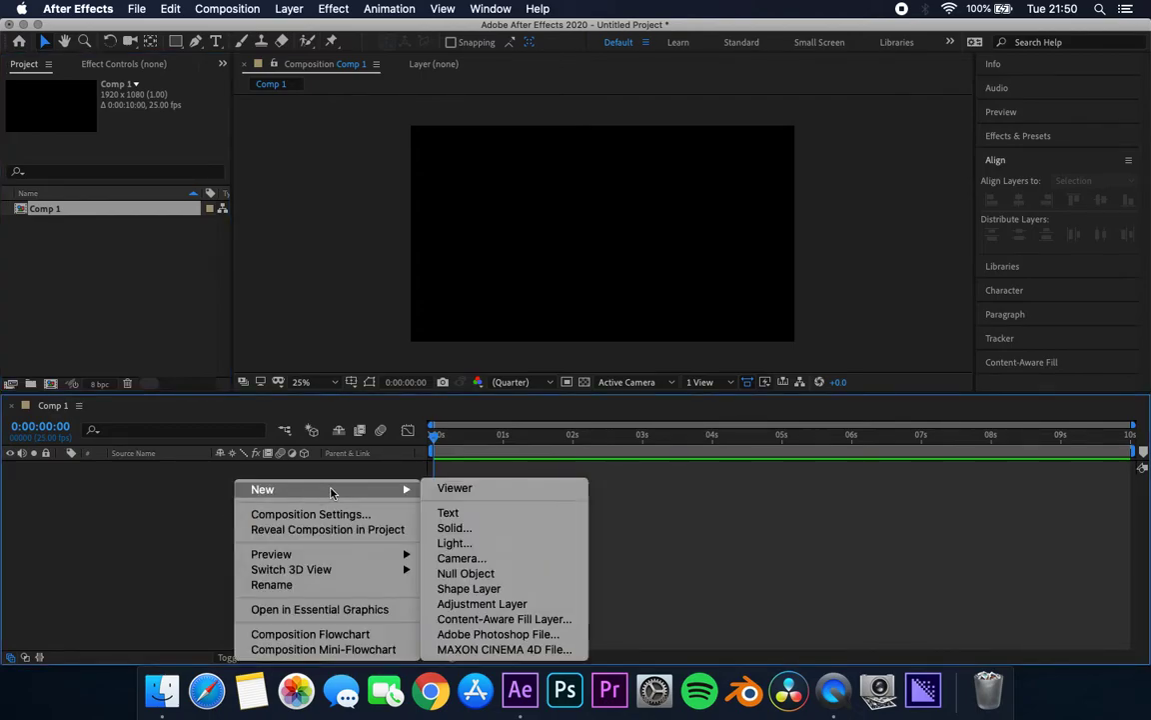
left_click(488, 528)
left_click(564, 443)
mouse_move(596, 504)
left_mouse_down()
mouse_move(566, 504)
mouse_move(566, 532)
left_mouse_up()
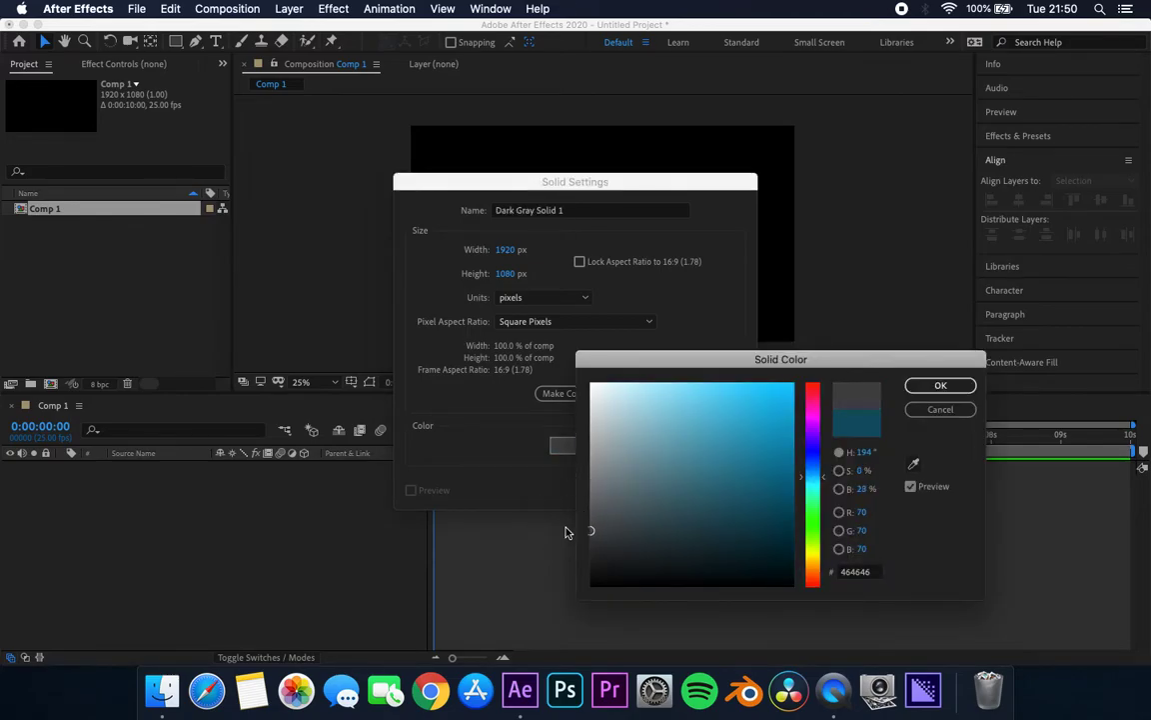
left_click(940, 385)
left_click(590, 398)
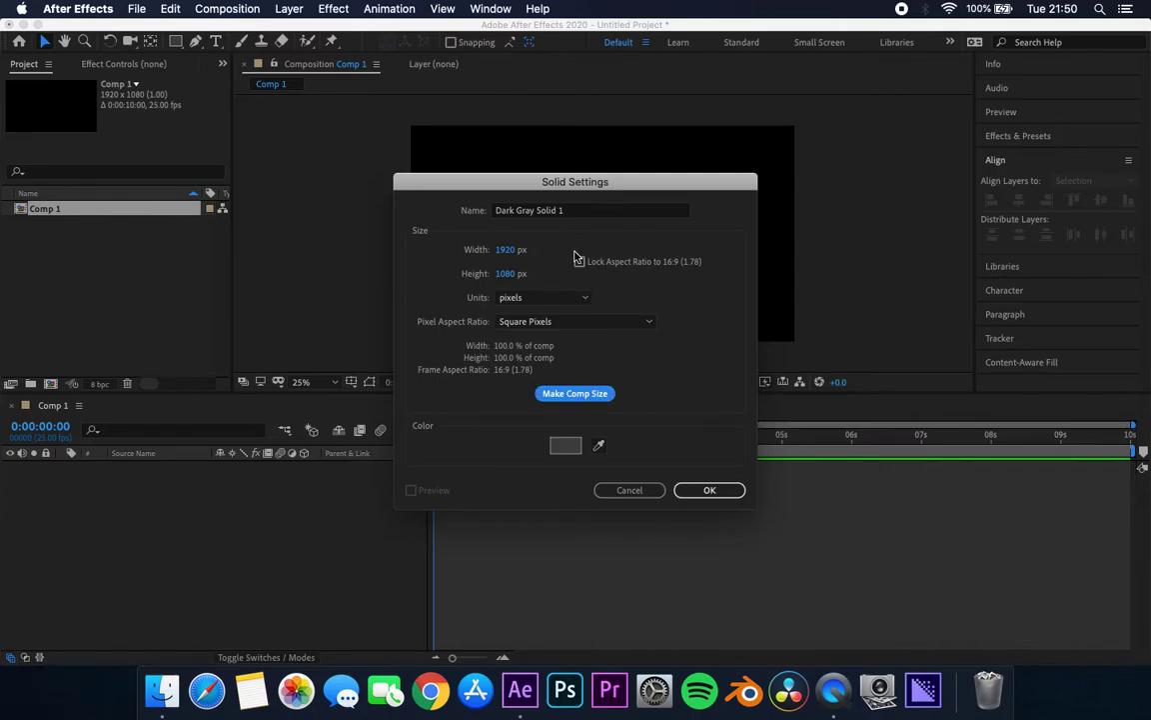
- Name the new solid "rectangle 1" and create it
left_click(577, 211)
left_click(493, 208)
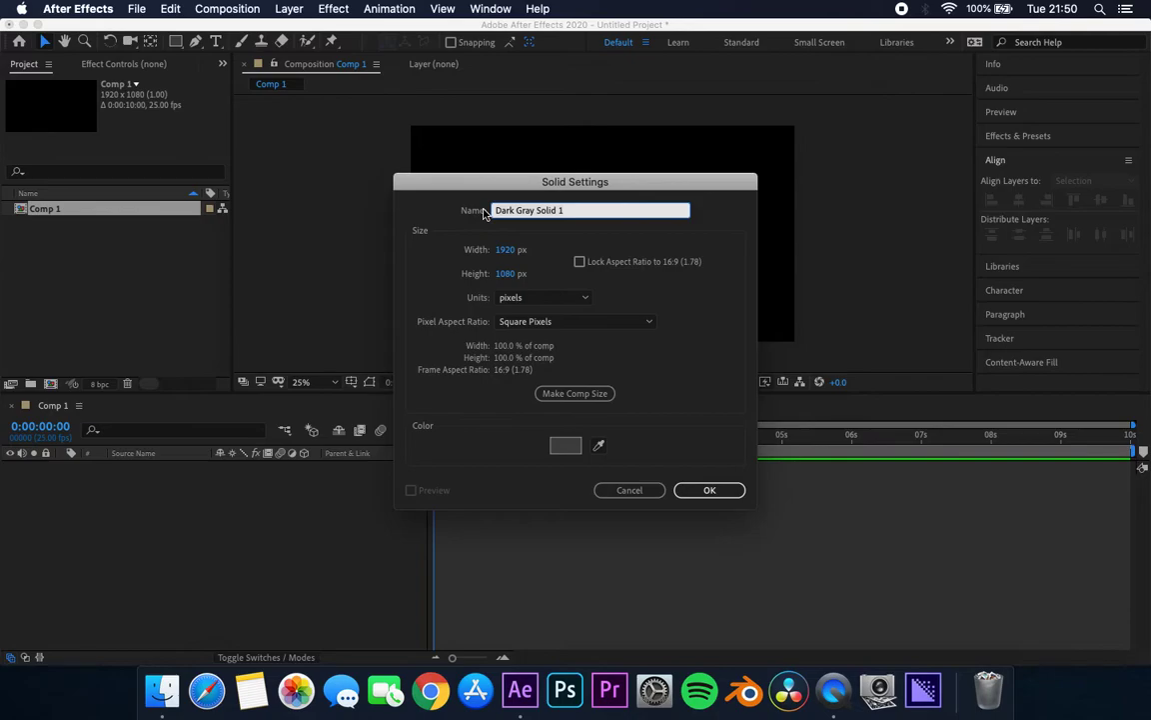
key("super+a")
type("re")
left_click(699, 492)
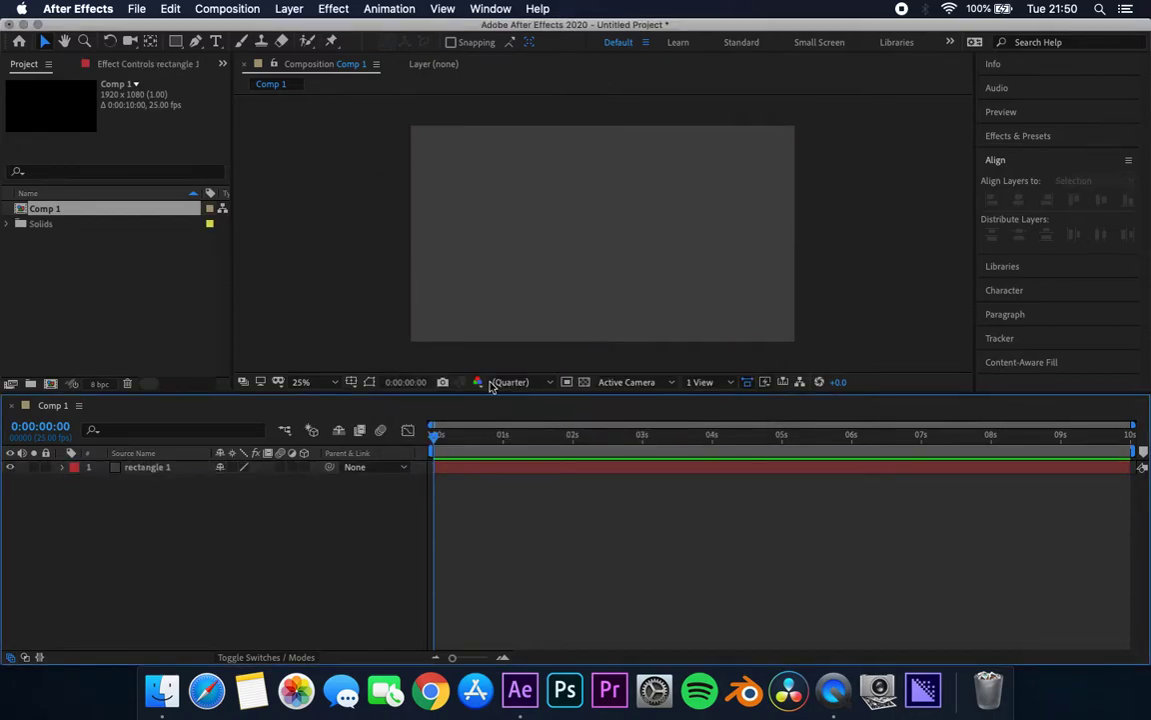
- Widen the gray solid past both sides of the frame and move it down to cover the lower half of the composition
left_click_drag(640, 224, 638, 329)
left_click_drag(412, 351, 350, 352)
mouse_move(450, 325)
left_mouse_down()
mouse_move(437, 329)
mouse_move(440, 345)
left_mouse_up()
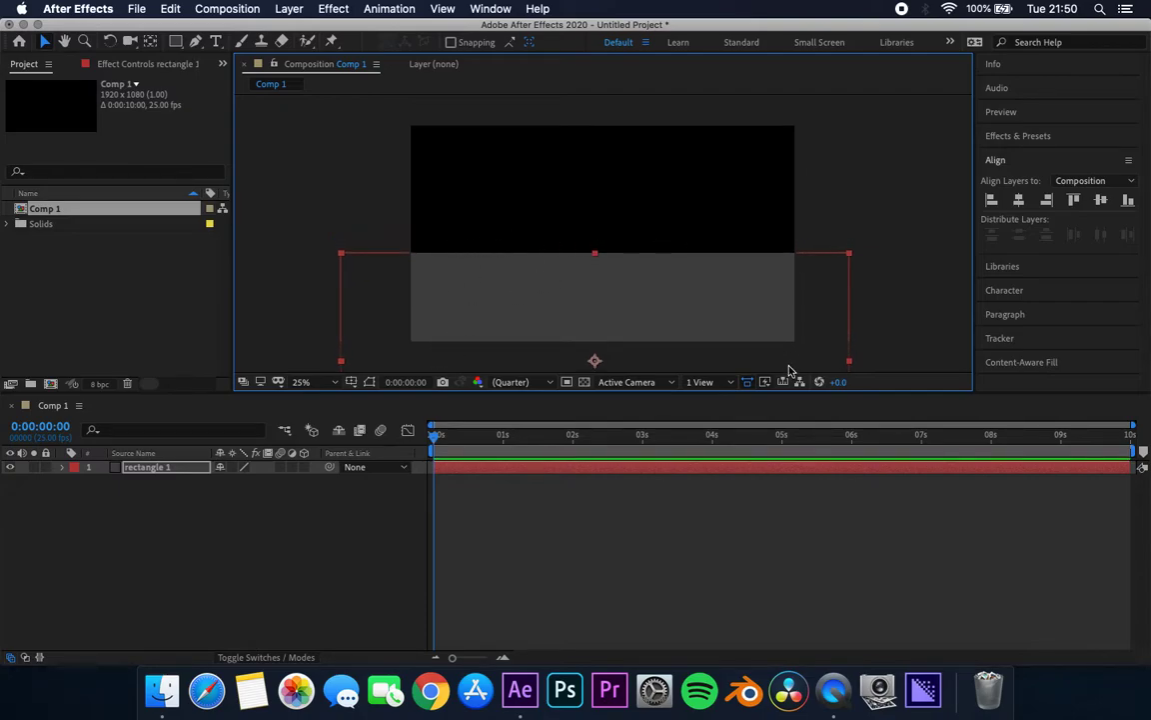
left_click_drag(751, 314, 753, 300)
left_click(200, 566)
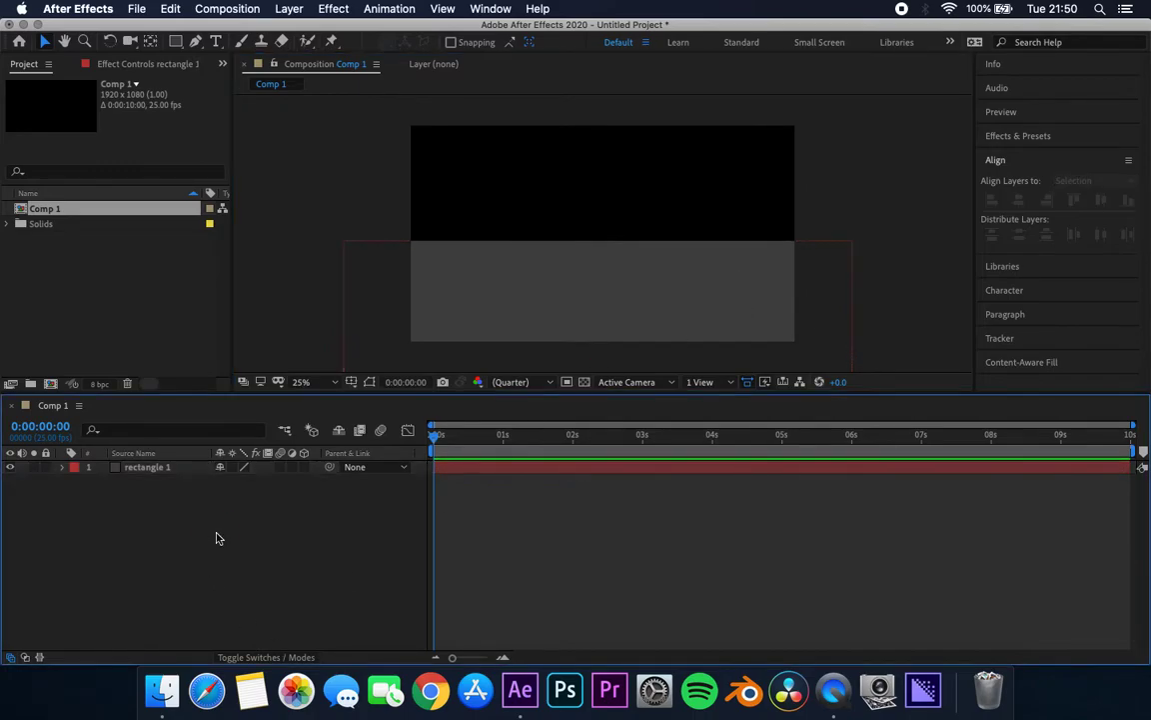
- Add a text layer reading "Kinetic Typography" to the composition
right_click(217, 537)
mouse_move(309, 489)
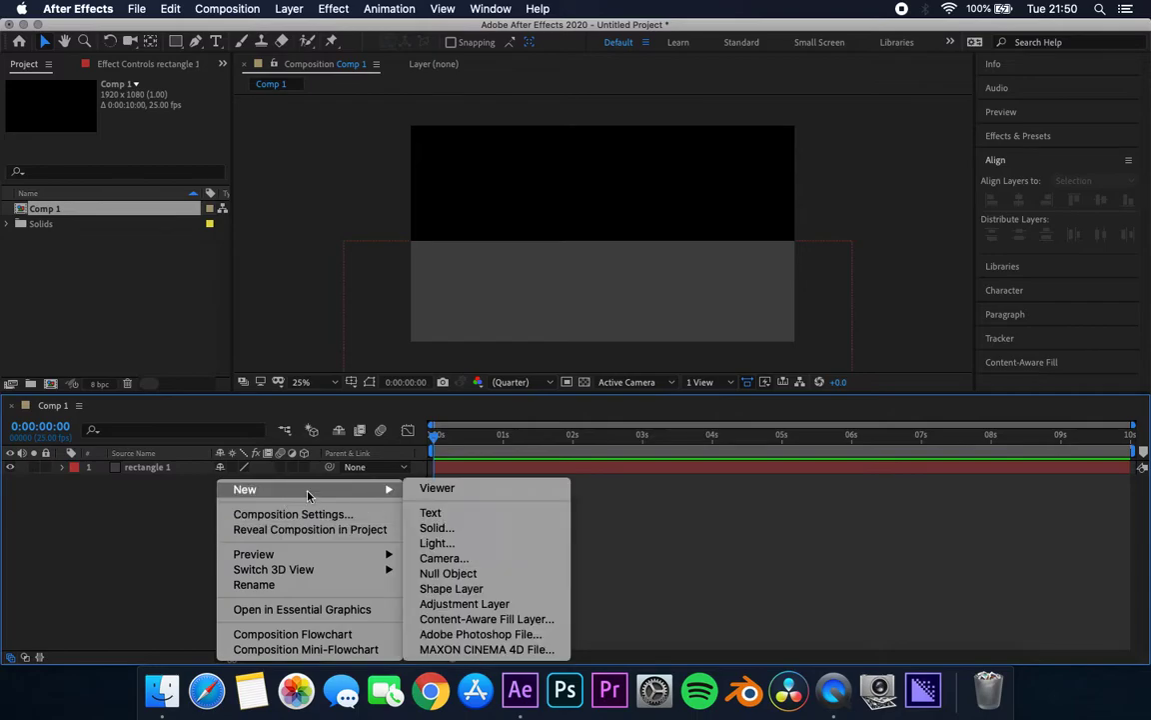
left_click(440, 512)
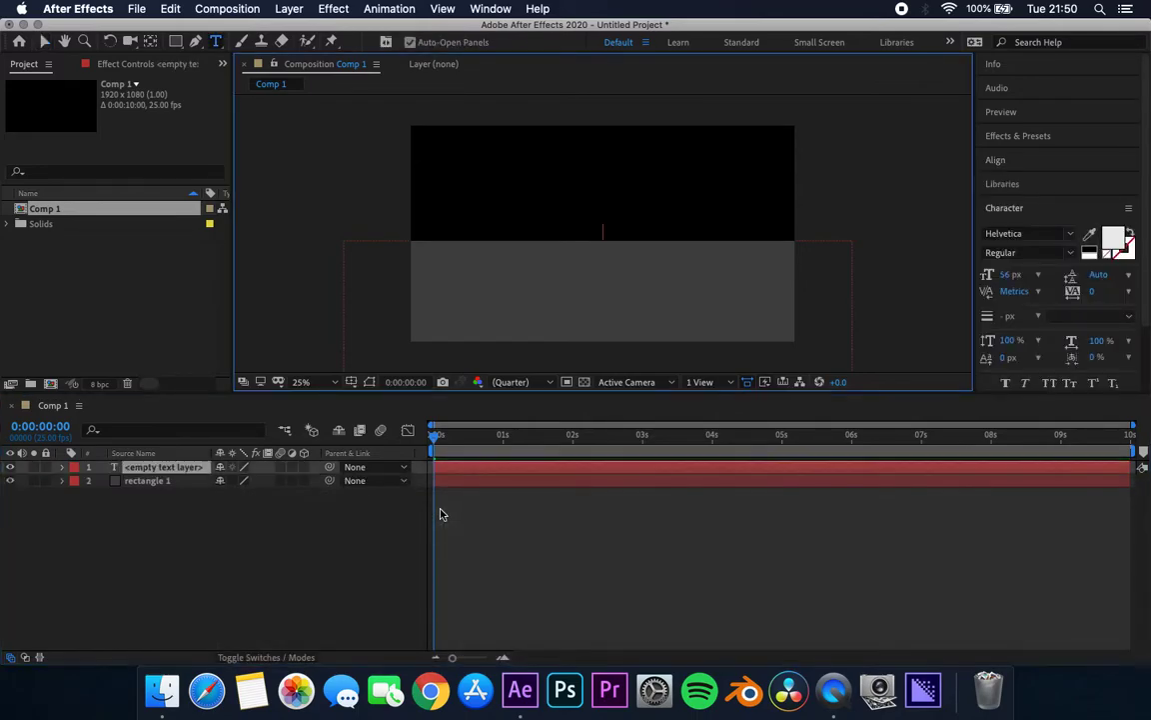
type("Kinetic")
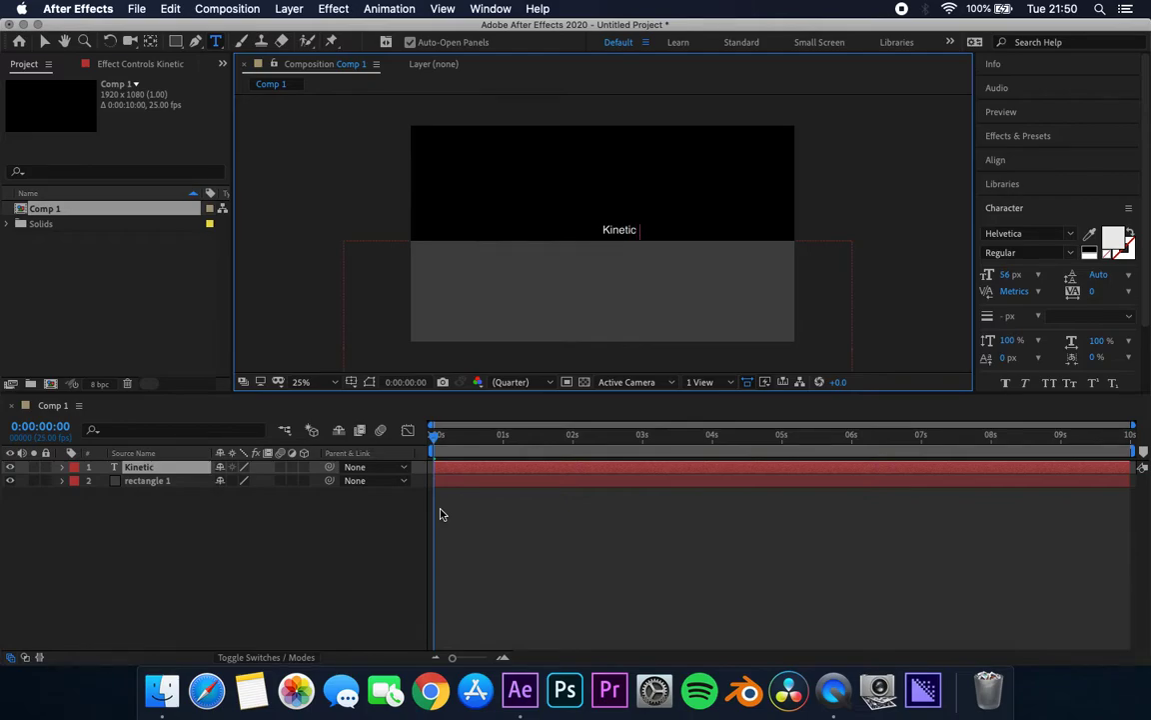
type(" Typography")
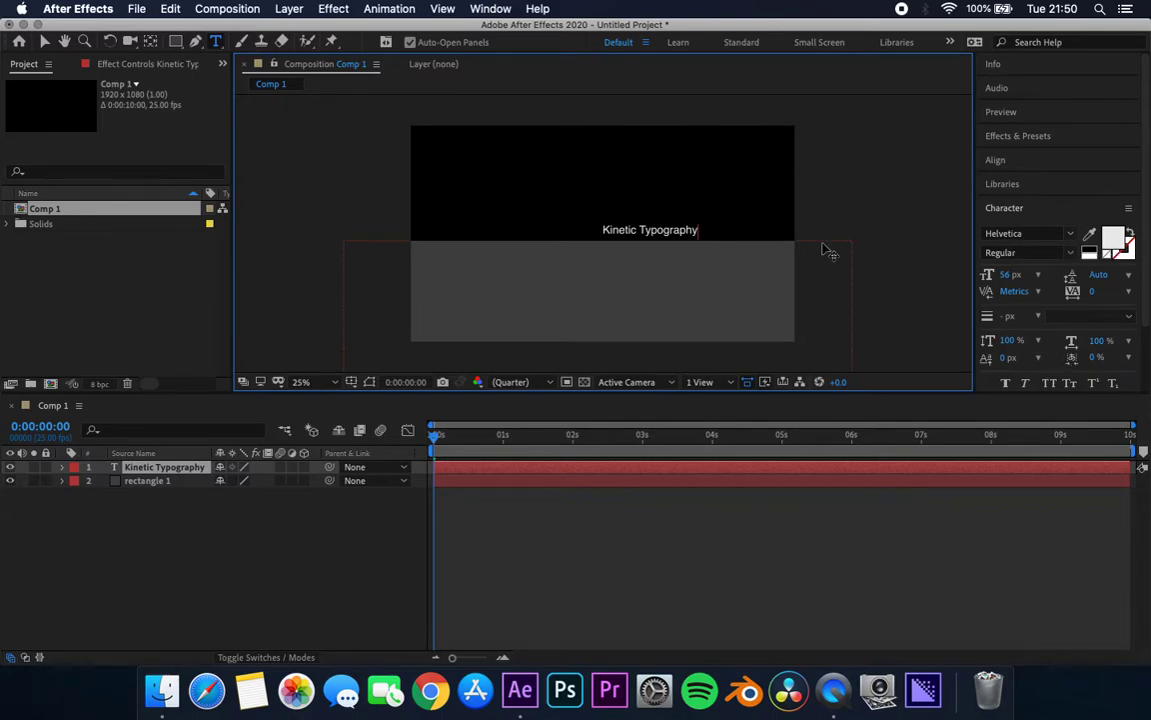
key("super+s")
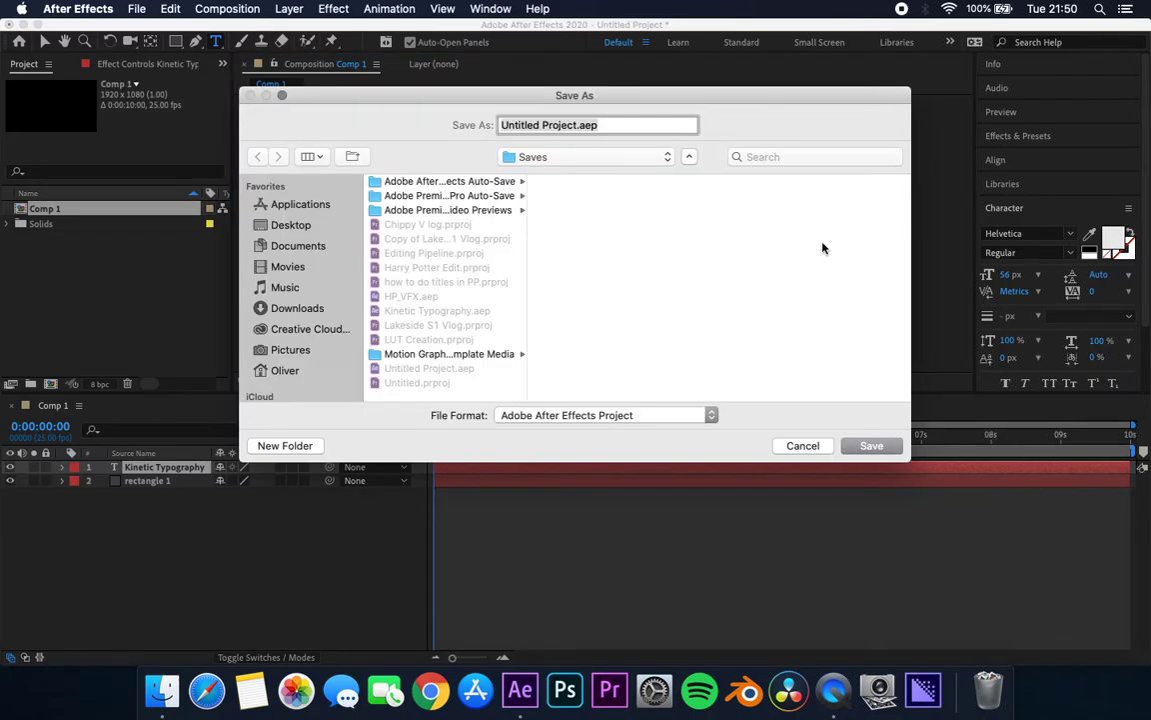
left_click(804, 447)
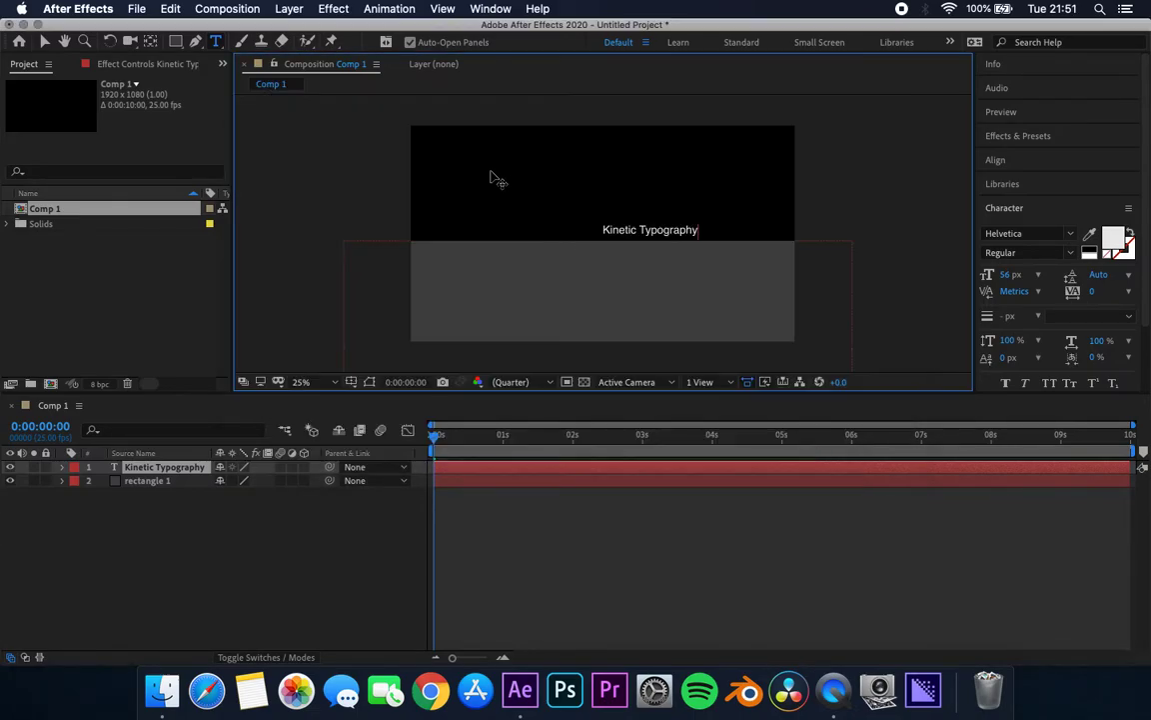
- Set the font size of the "Kinetic Typography" text to 50 px
double_click(116, 467)
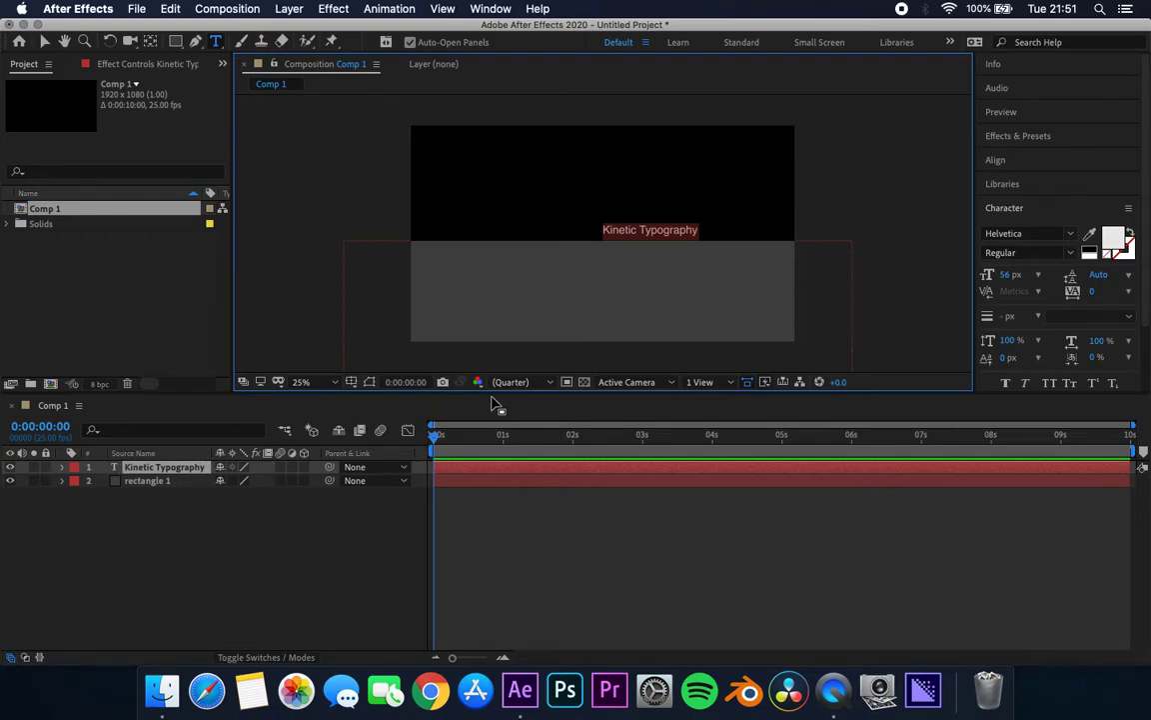
left_click(1011, 274)
left_click_drag(1005, 273, 1000, 274)
left_click(1002, 274)
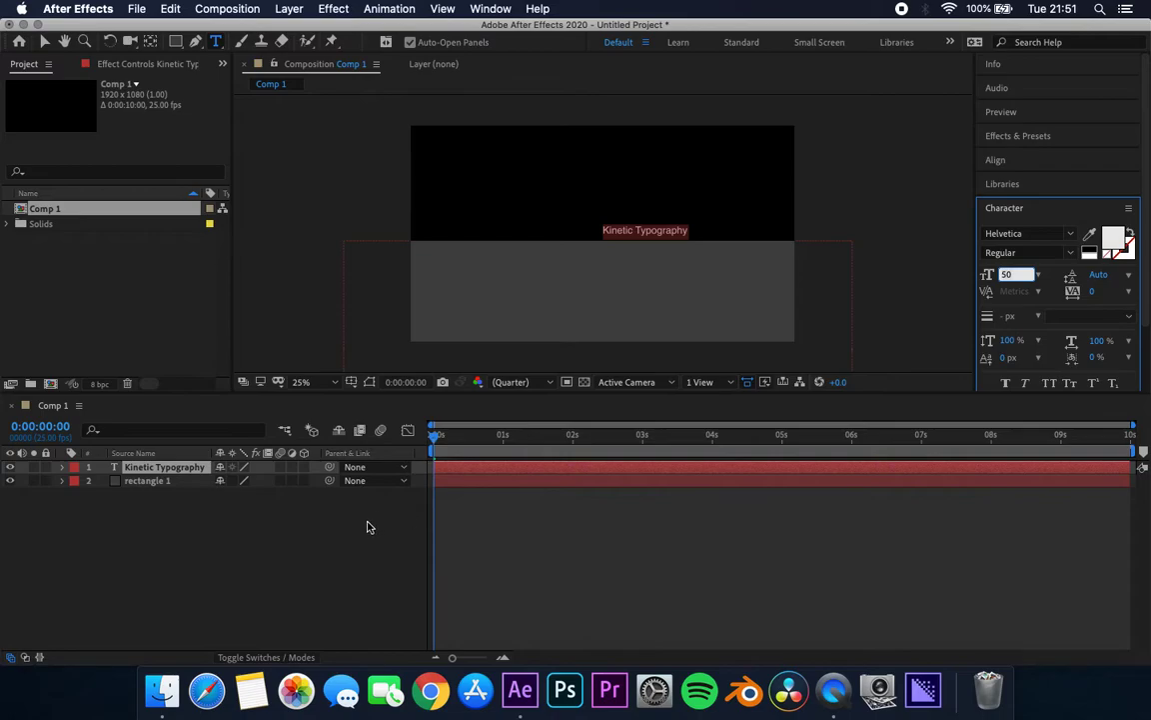
left_click(338, 585)
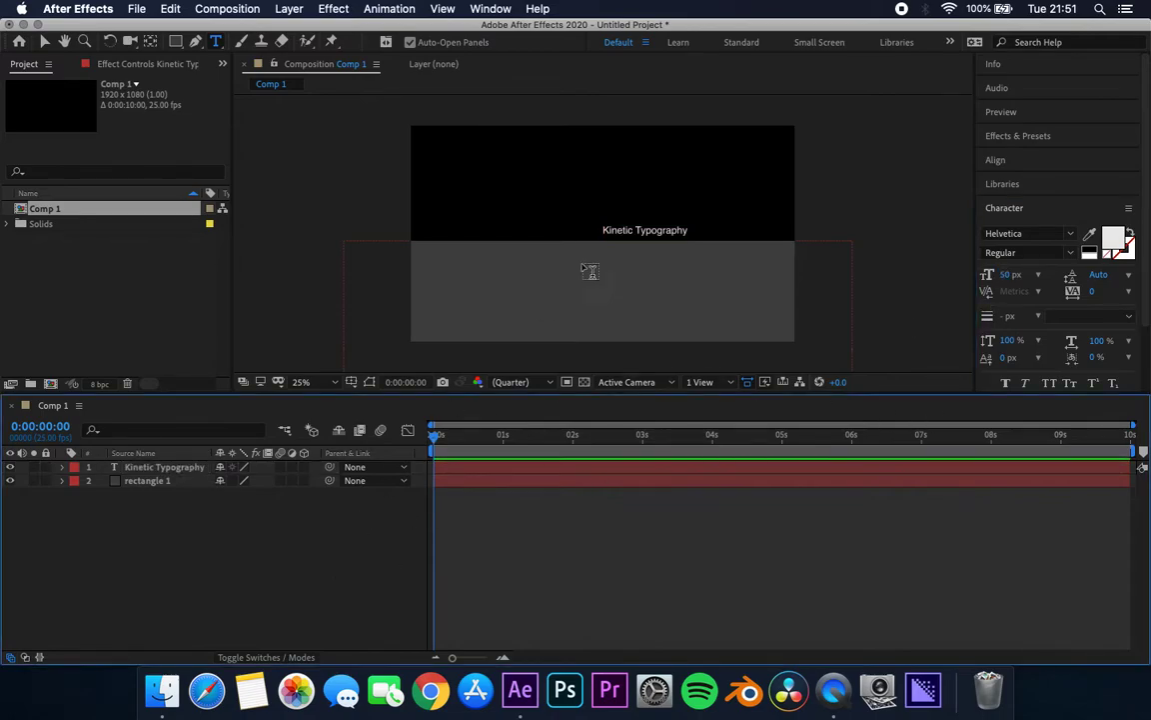
- Move the "Kinetic Typography" text near the left edge of the frame, just above the top edge of the gray rectangle
key("v")
left_click_drag(660, 234, 480, 236)
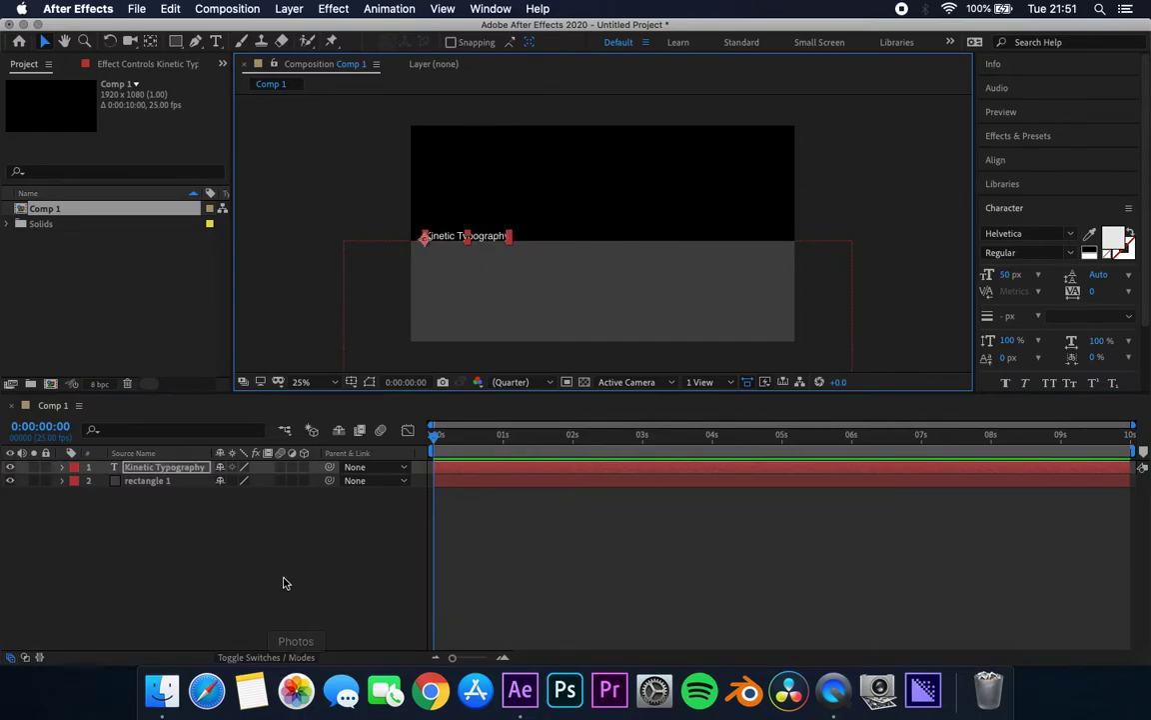
left_click(285, 582)
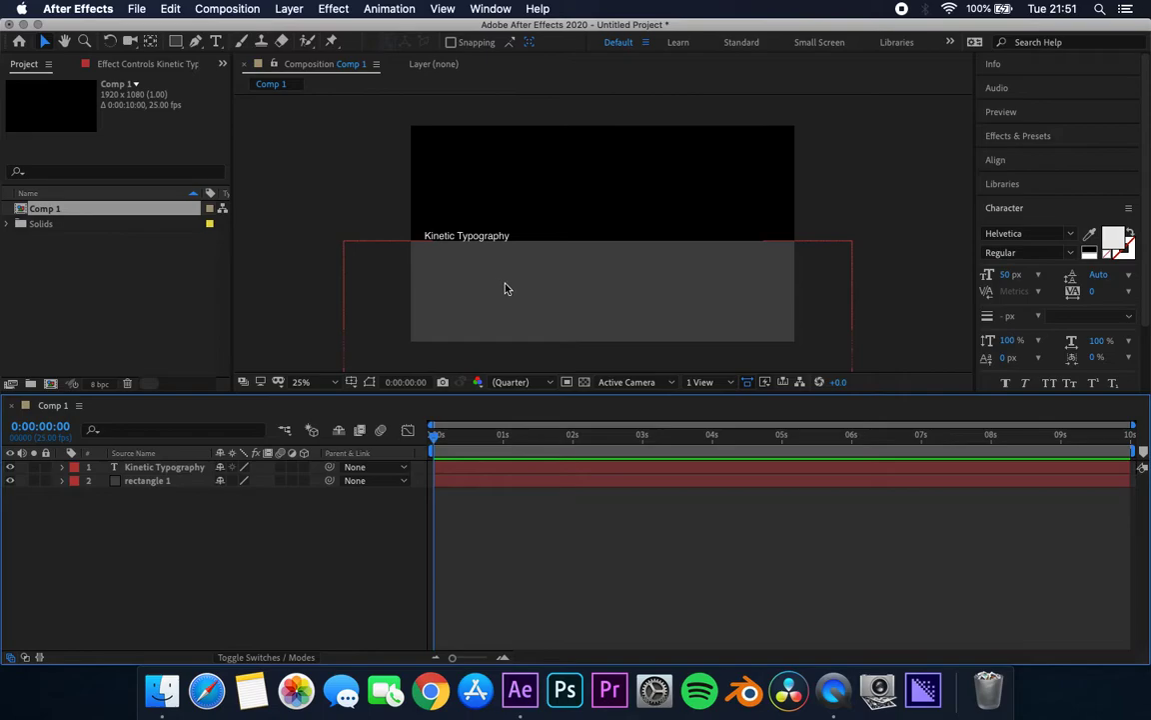
scroll(508, 240, "up", 6)
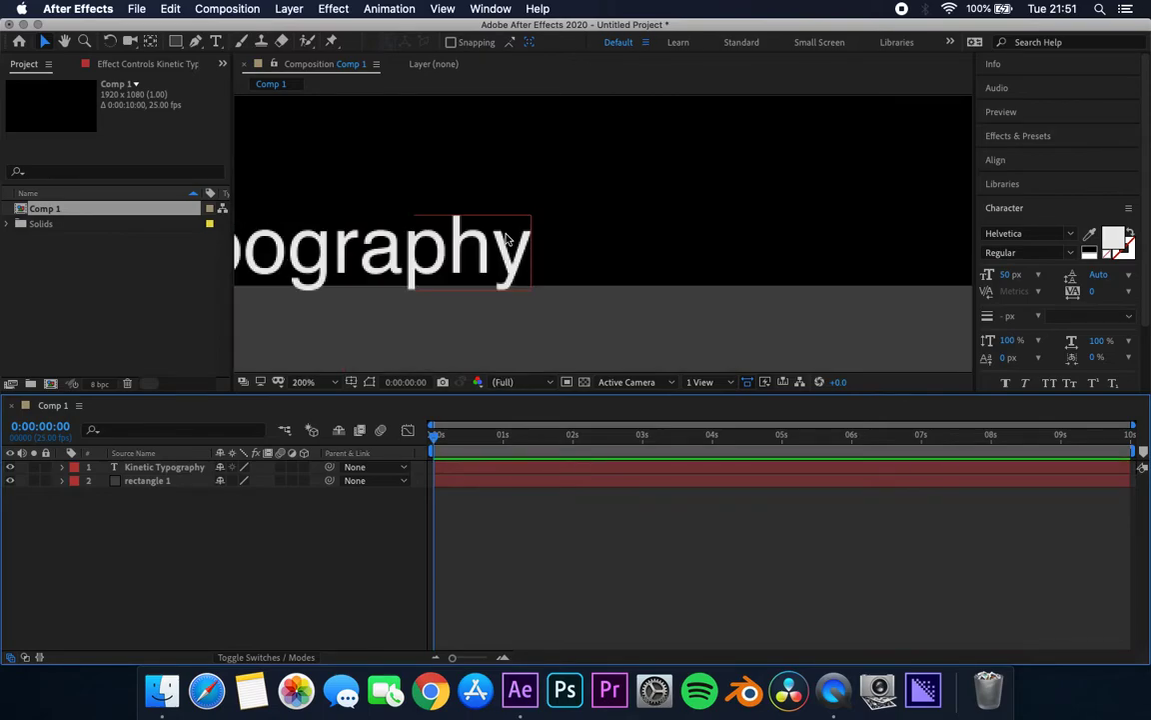
scroll(508, 240, "down", 4)
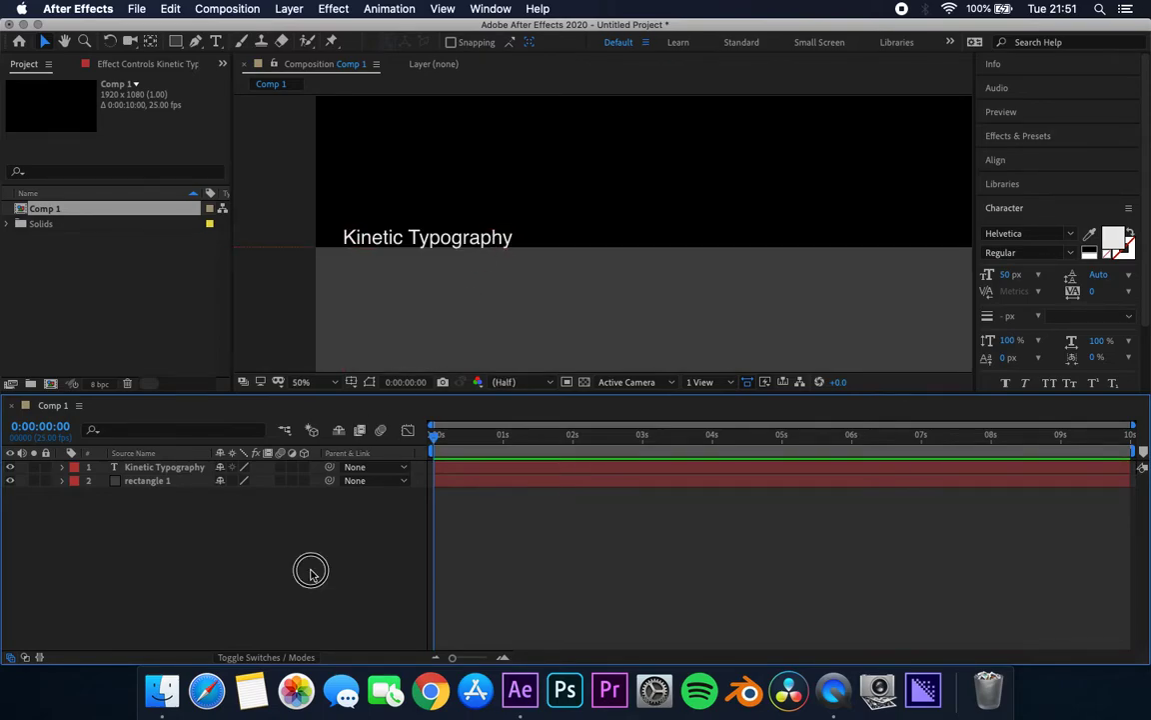
- Add an Opacity text animator to the "Kinetic Typography" layer
left_click(162, 467)
left_click(133, 509)
left_click(137, 469)
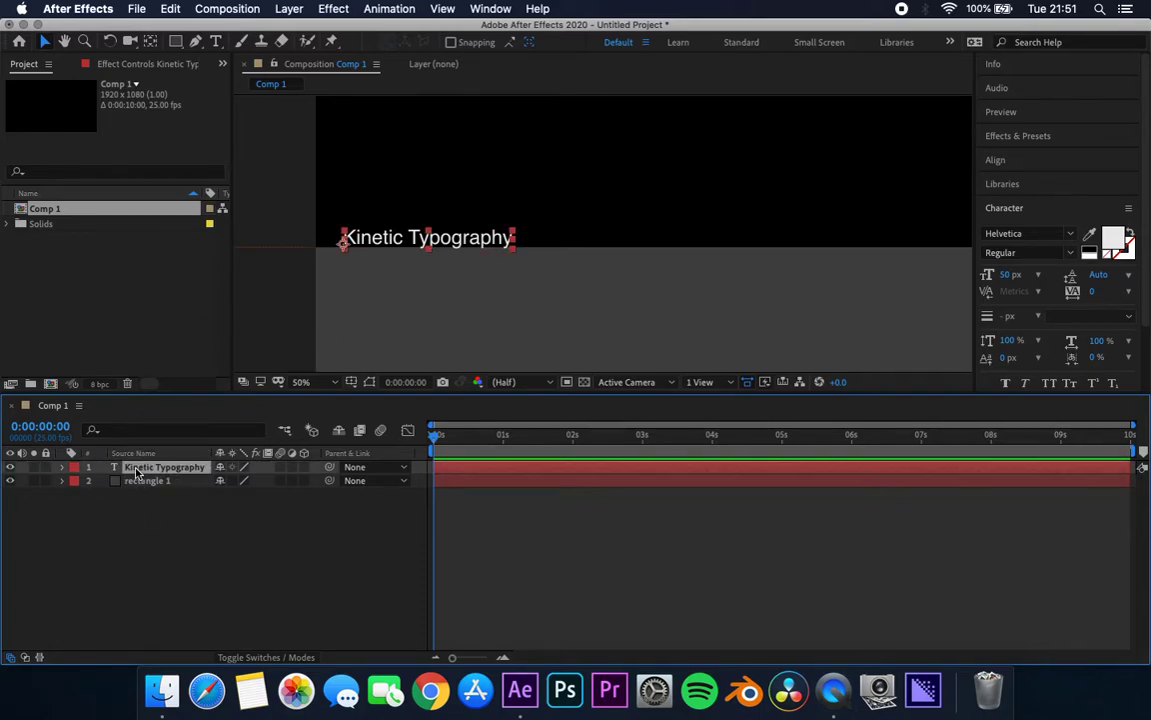
left_click(60, 472)
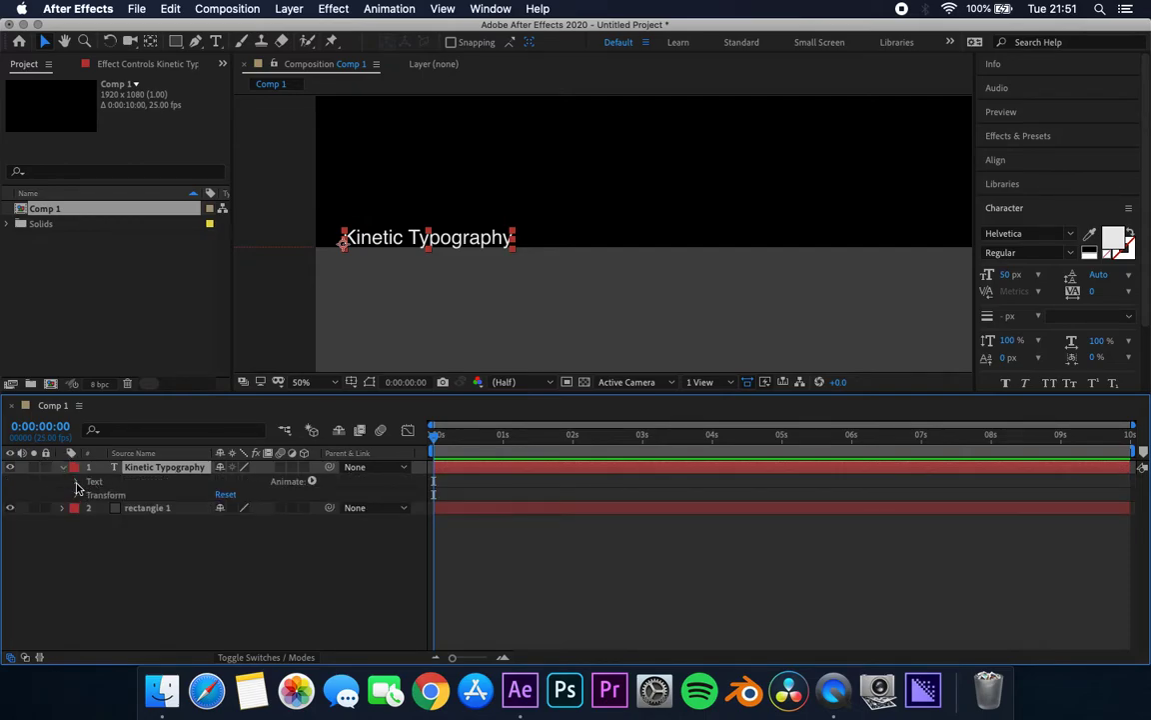
left_click(76, 481)
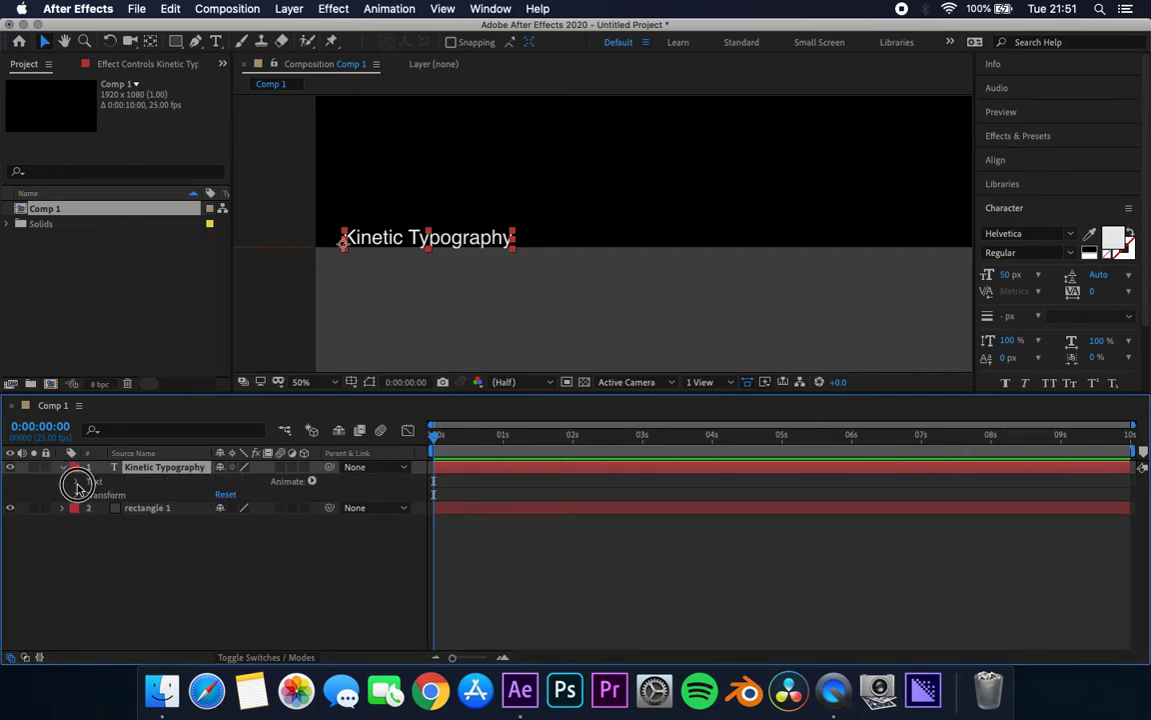
left_click(311, 483)
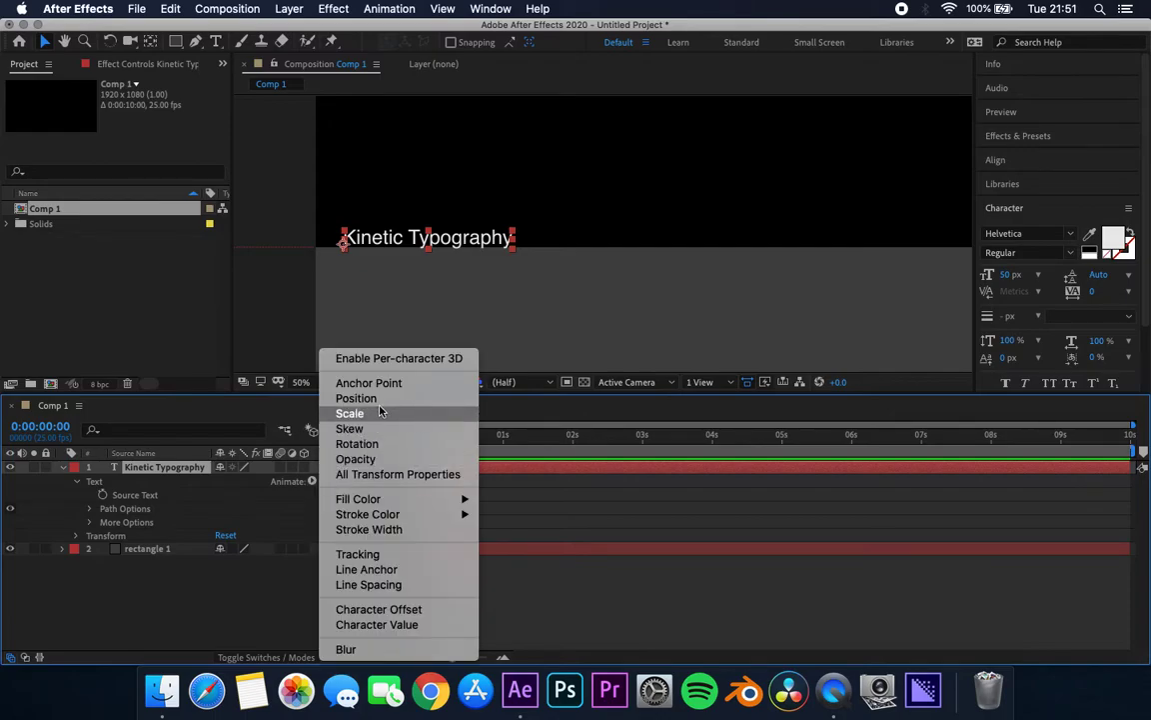
left_click(395, 460)
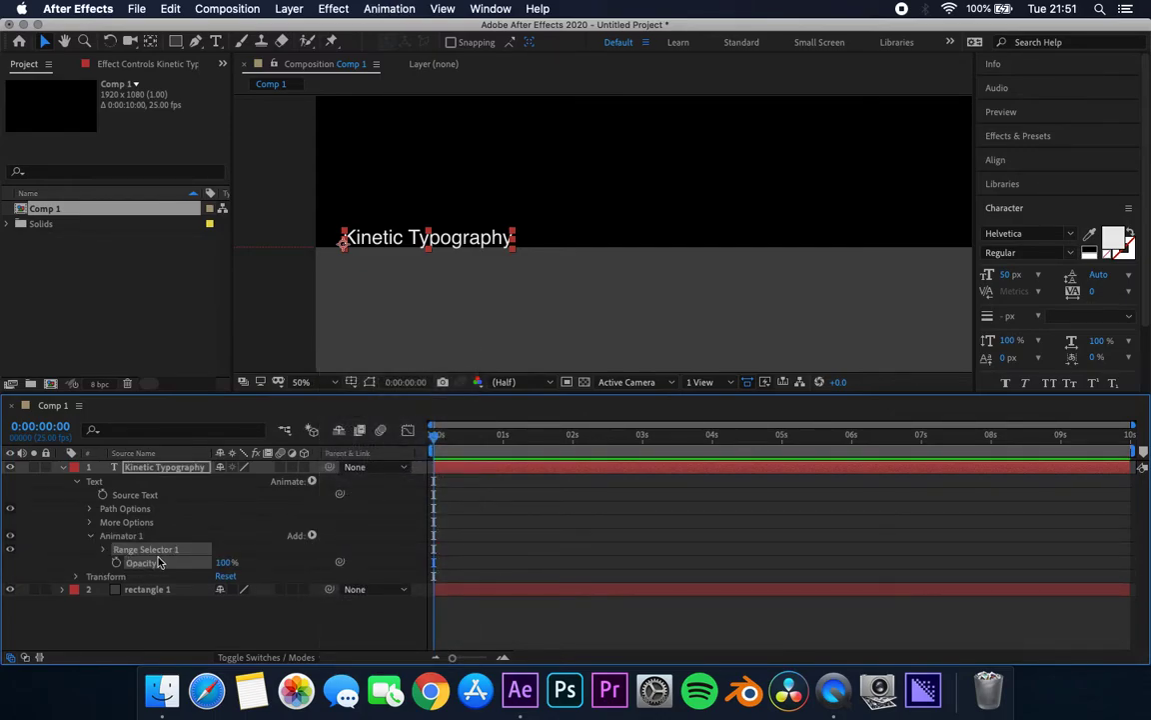
- Set the text animator's Opacity to 0%
left_click(228, 563)
type("0")
key("Return")
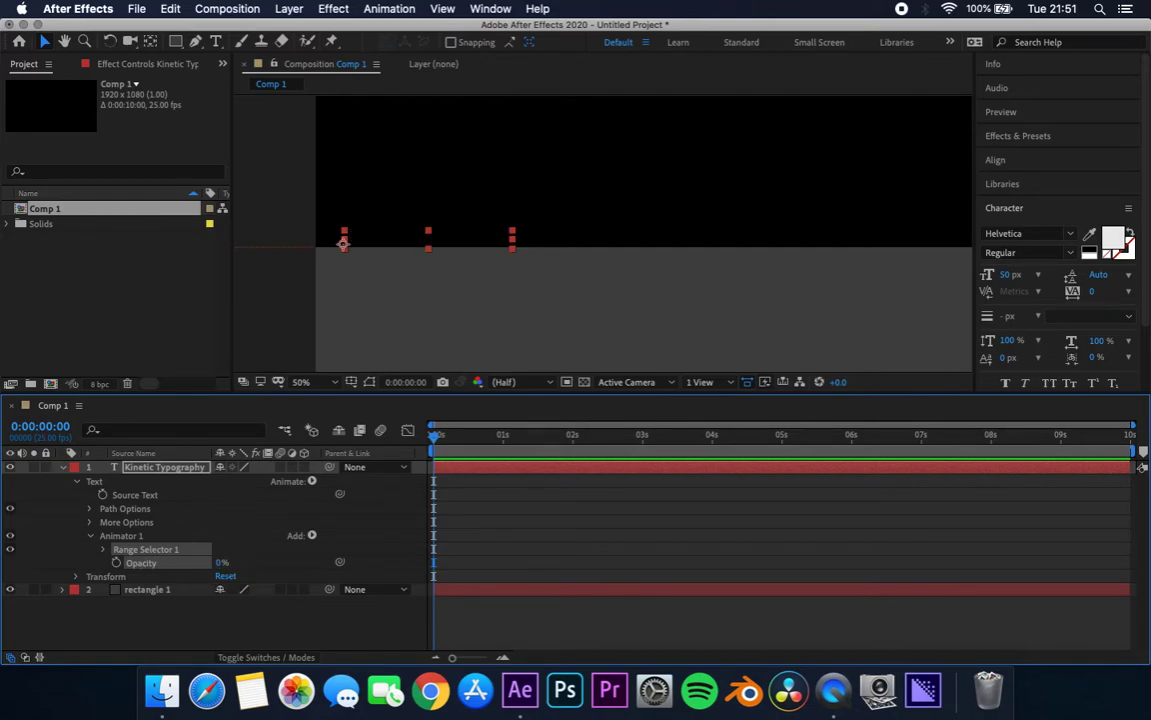
- Keyframe the Range Selector's Start from 0% at 0:00:00:00 to 99% at 0:00:01:04
left_click(102, 550)
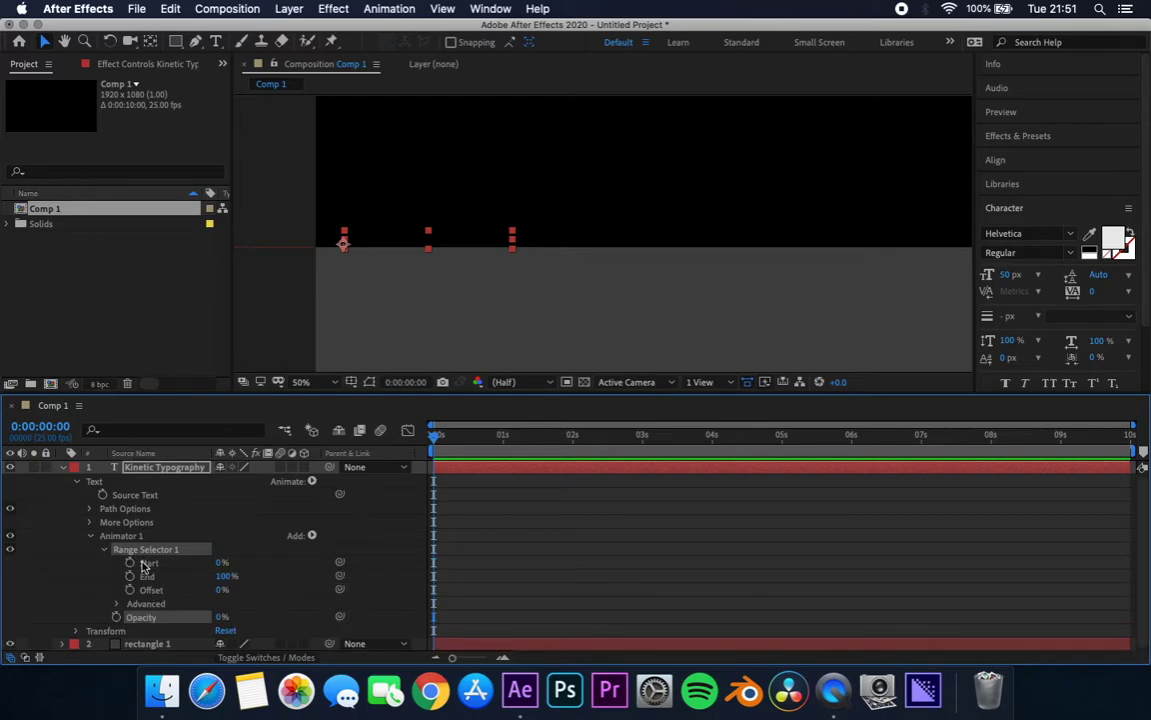
left_click(130, 563)
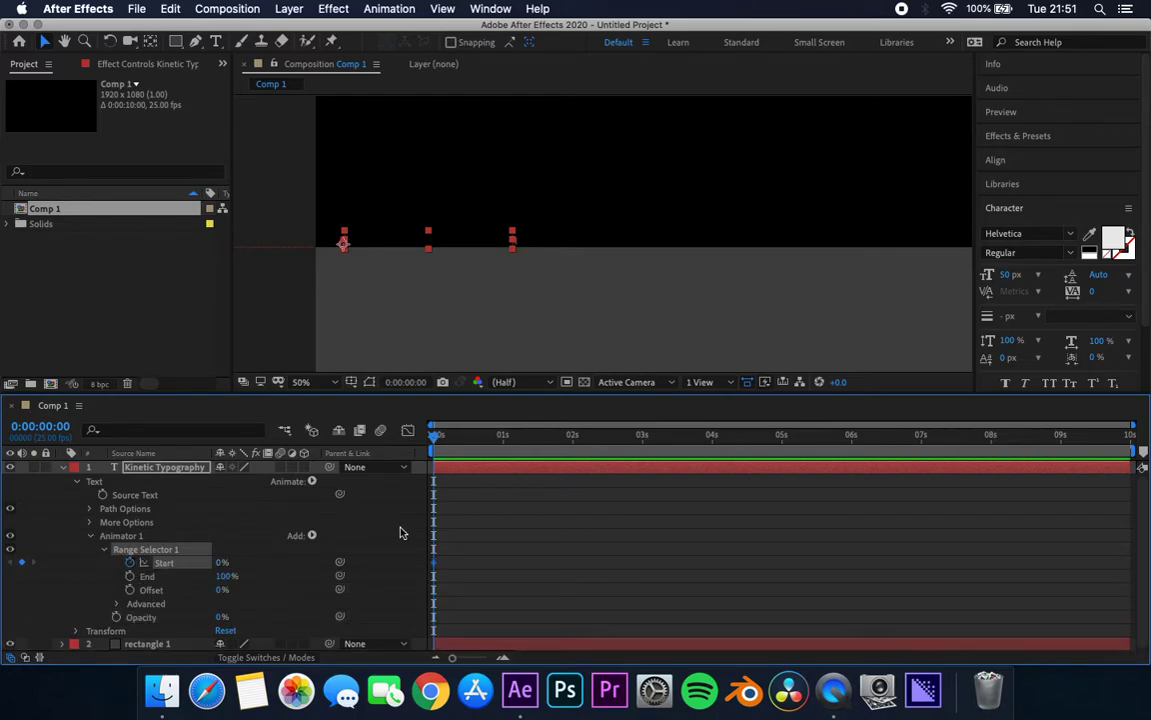
left_click_drag(437, 437, 514, 437)
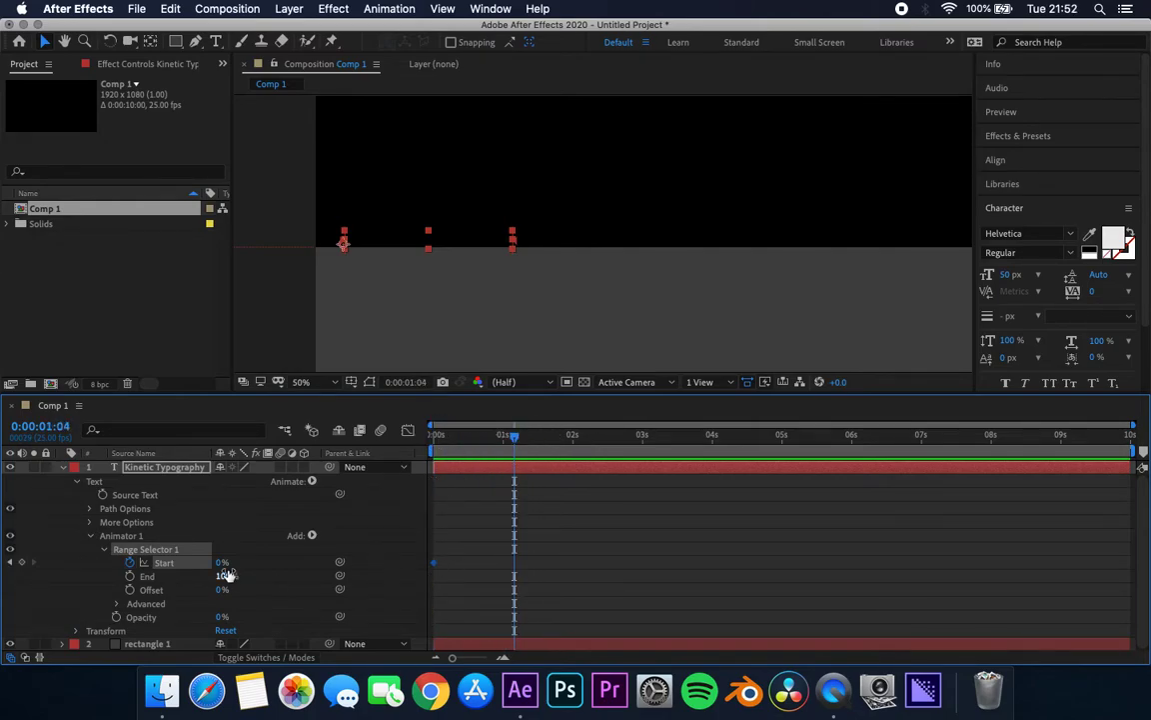
left_click_drag(221, 563, 365, 582)
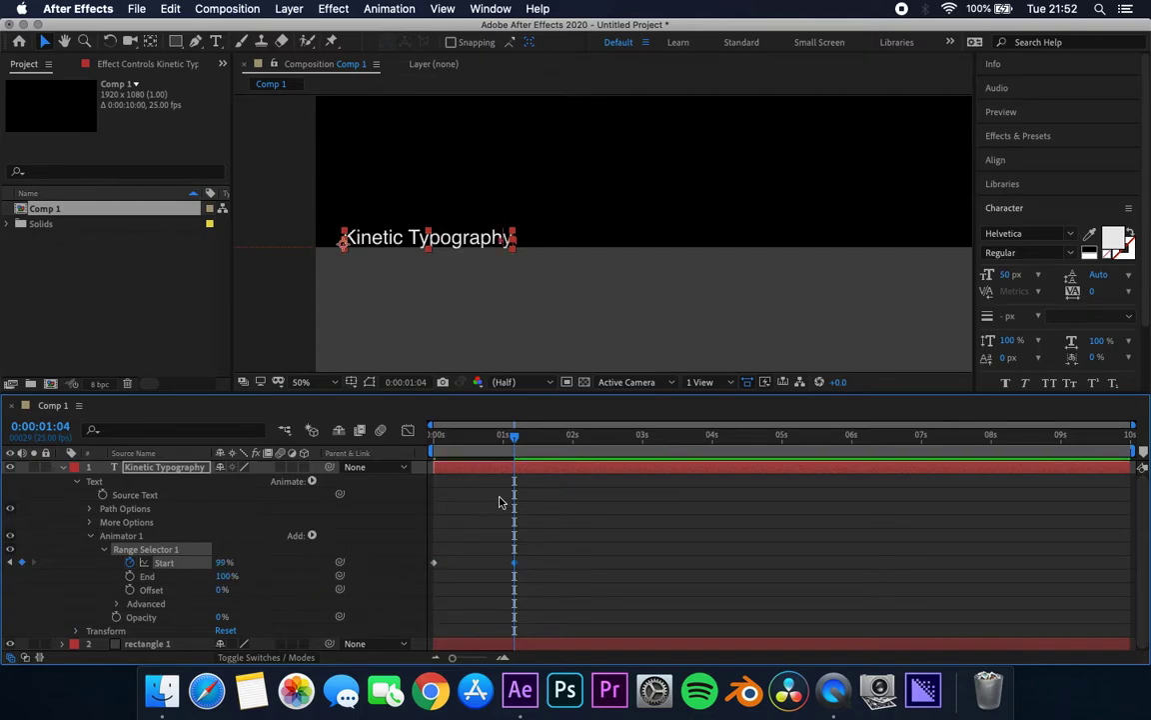
- Set the Range Selector's Based On option to Words and preview the text reveal from the start
left_click_drag(514, 437, 435, 437)
key("space")
left_click(118, 604)
left_click(262, 548)
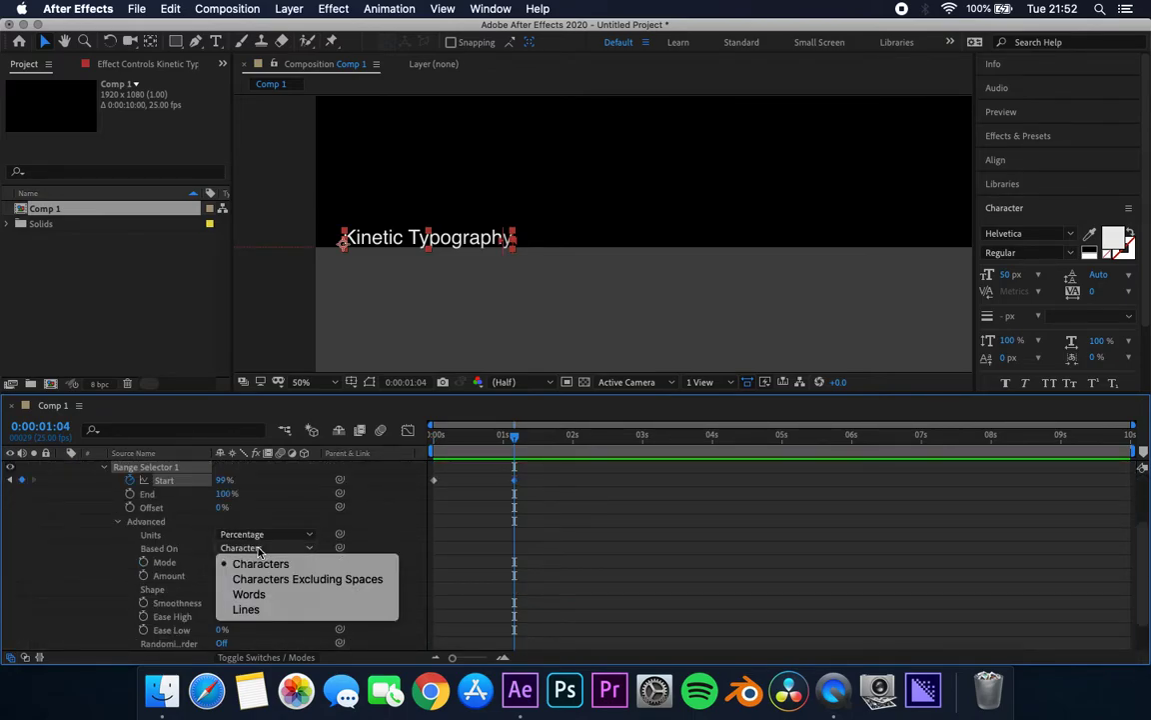
left_click(270, 595)
left_click_drag(460, 436, 434, 437)
key("space")
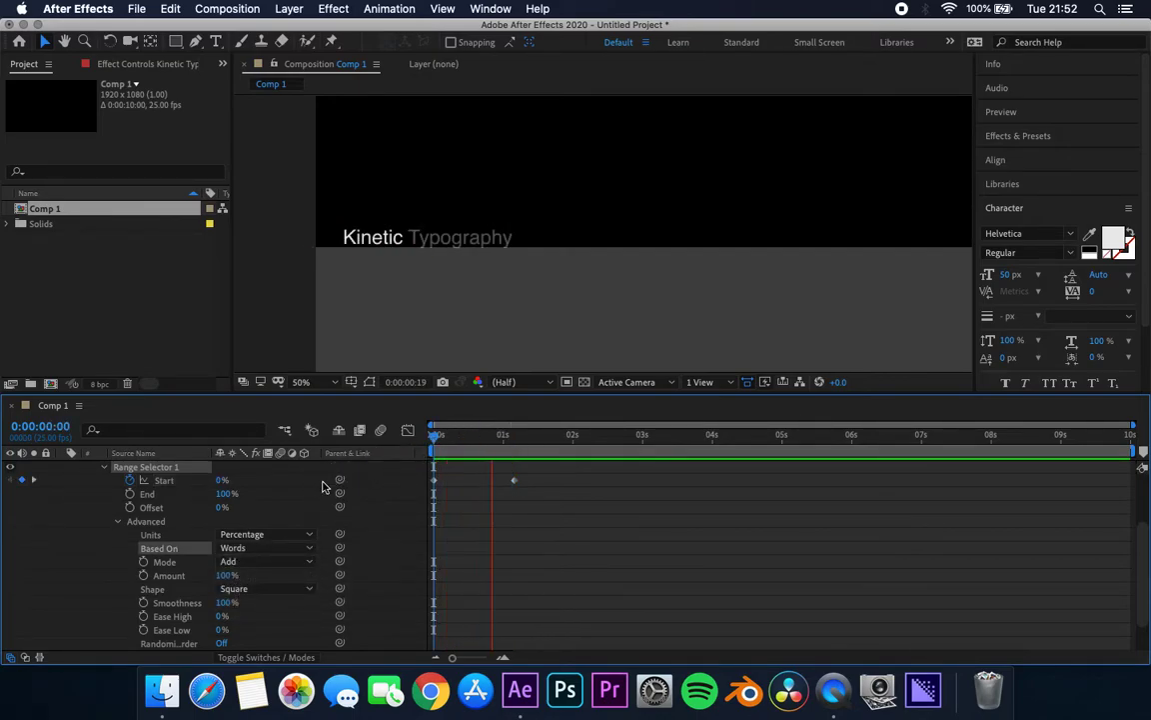
key("space")
- Collapse the "Kinetic Typography" layer's properties and nudge its text slightly up from the gray rectangle's top edge
left_click(105, 468)
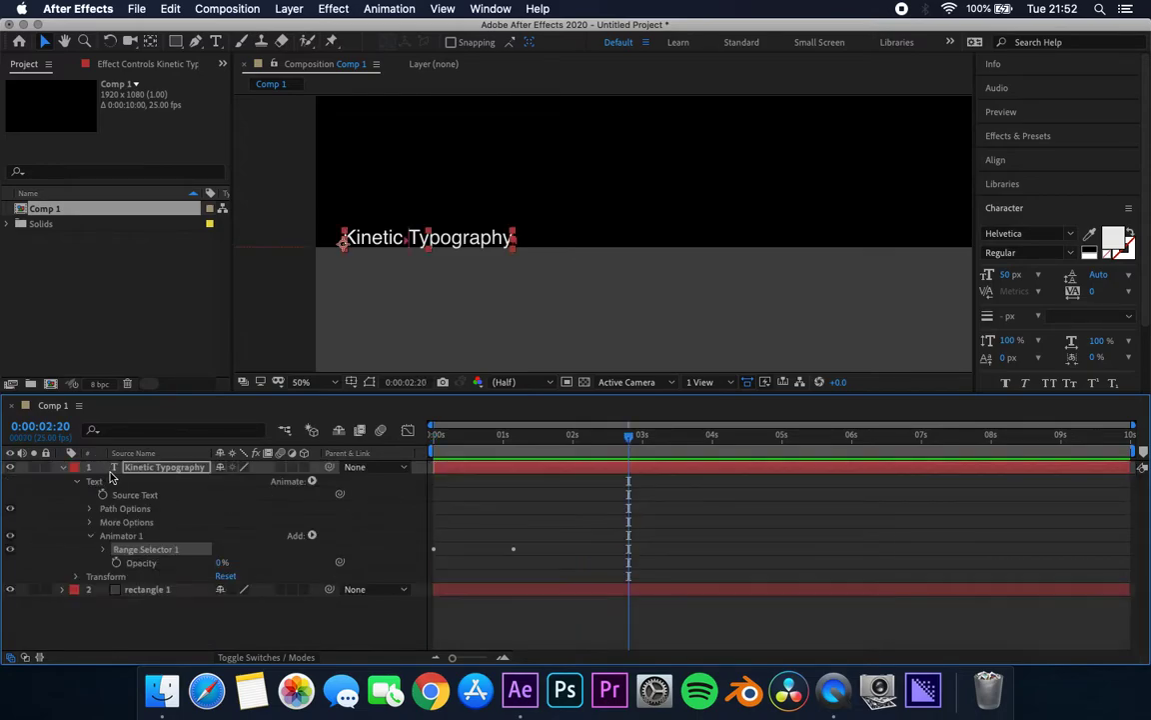
left_click(64, 469)
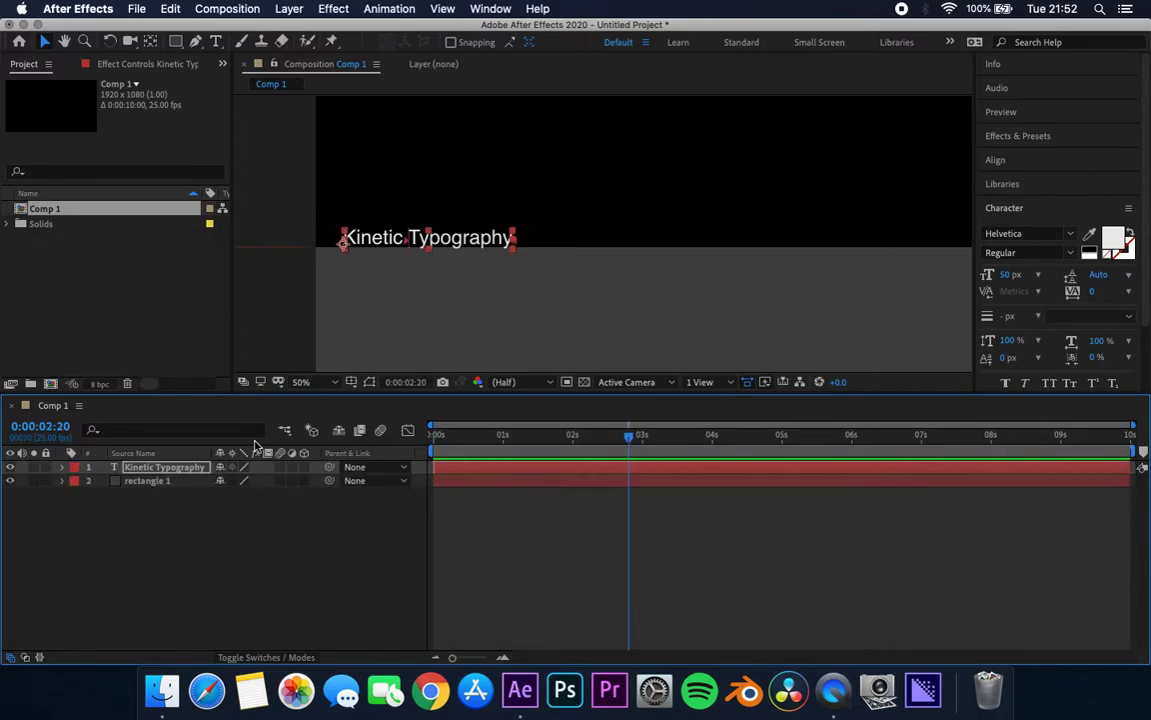
left_click(453, 237)
left_click_drag(453, 237, 453, 233)
left_click(288, 508)
- Preview the word-by-word reveal from the start and apply Easy Ease to both Range Selector Start keyframes
left_click_drag(629, 435, 394, 469)
key("u")
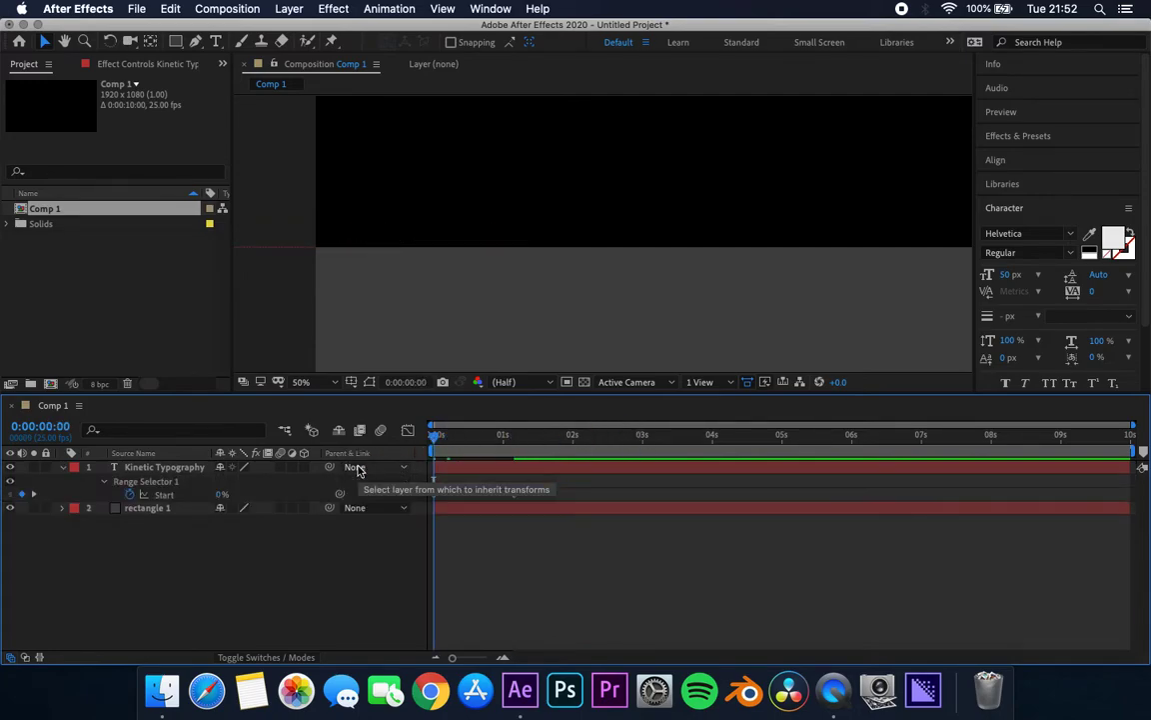
key("space")
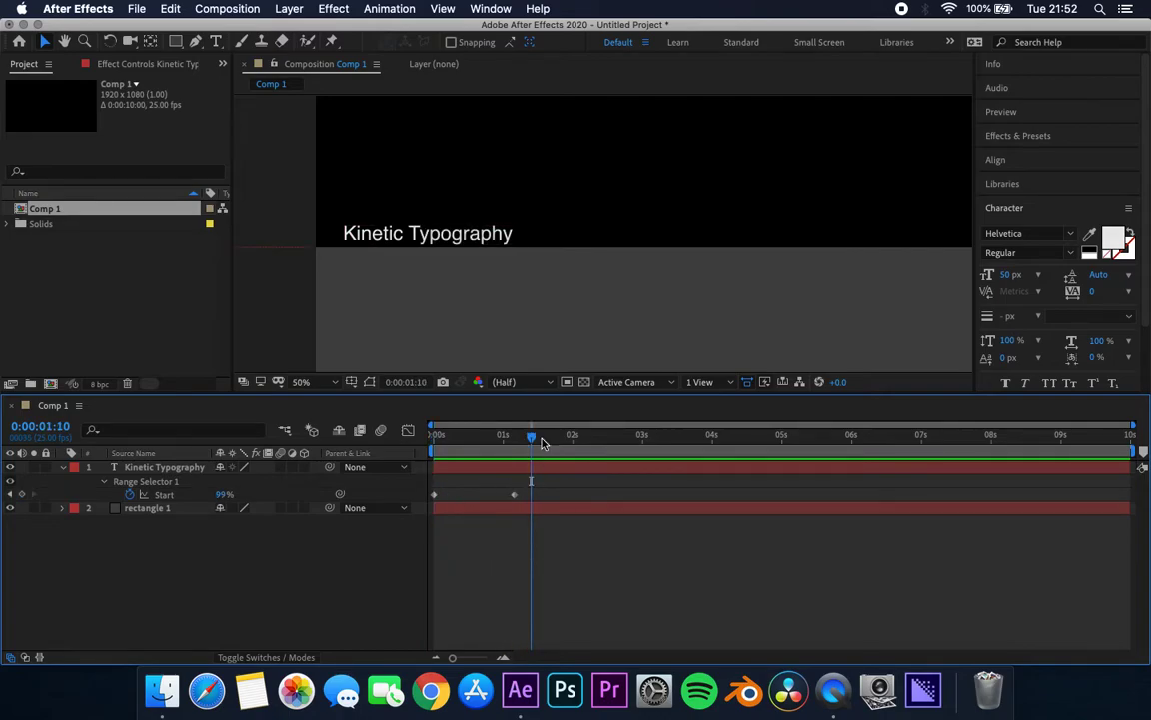
left_click_drag(531, 436, 411, 437)
key("space")
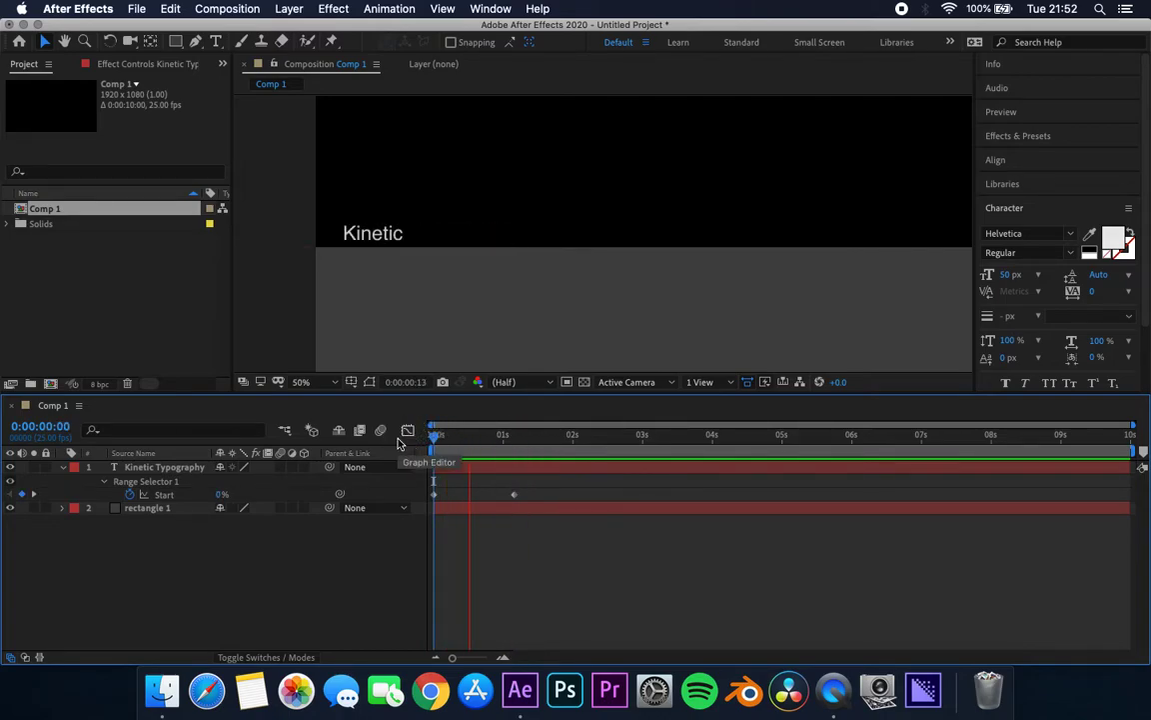
left_click_drag(529, 486, 425, 503)
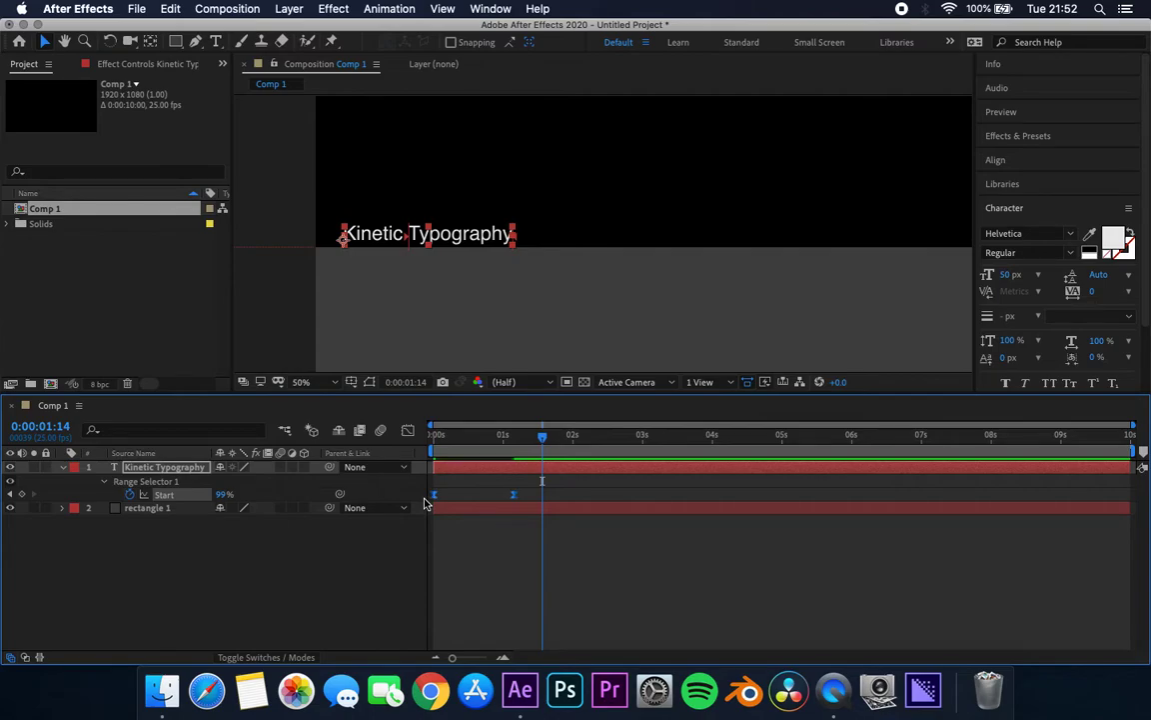
mouse_move(542, 437)
left_mouse_down()
mouse_move(516, 437)
mouse_move(536, 438)
left_mouse_up()
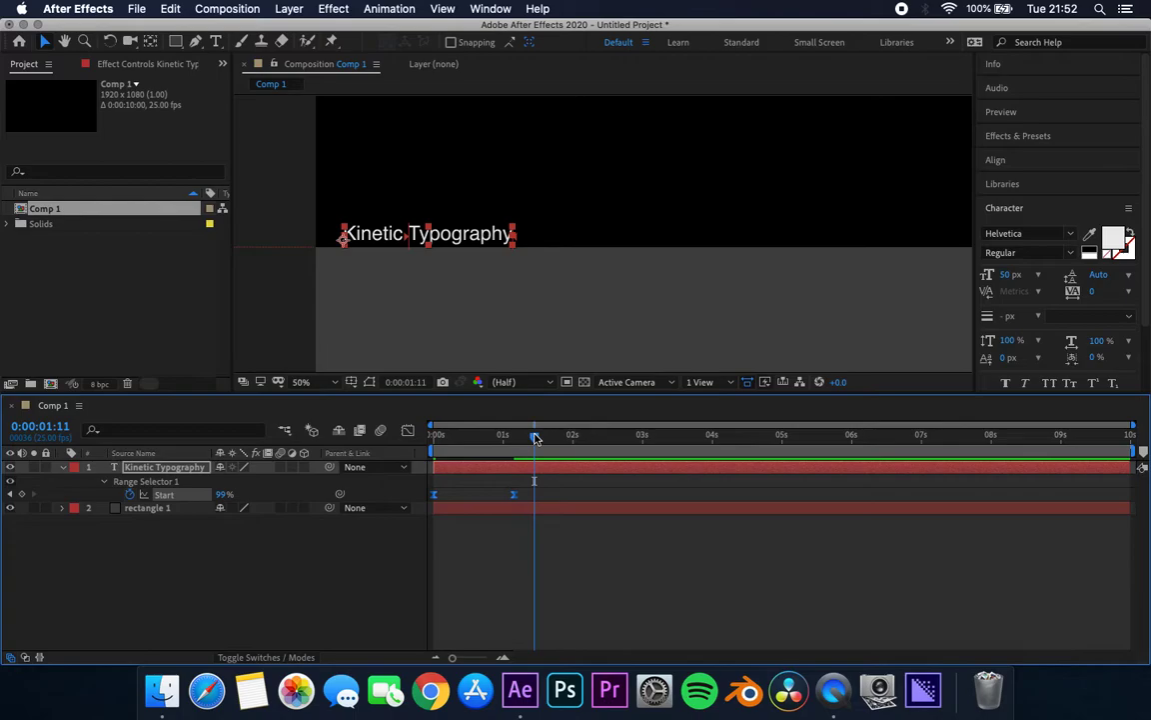
- Add a null object to the composition at 0:00:01:02 and rename it "Controller 1"
scroll(545, 269, "down", 3)
scroll(545, 269, "up", 3)
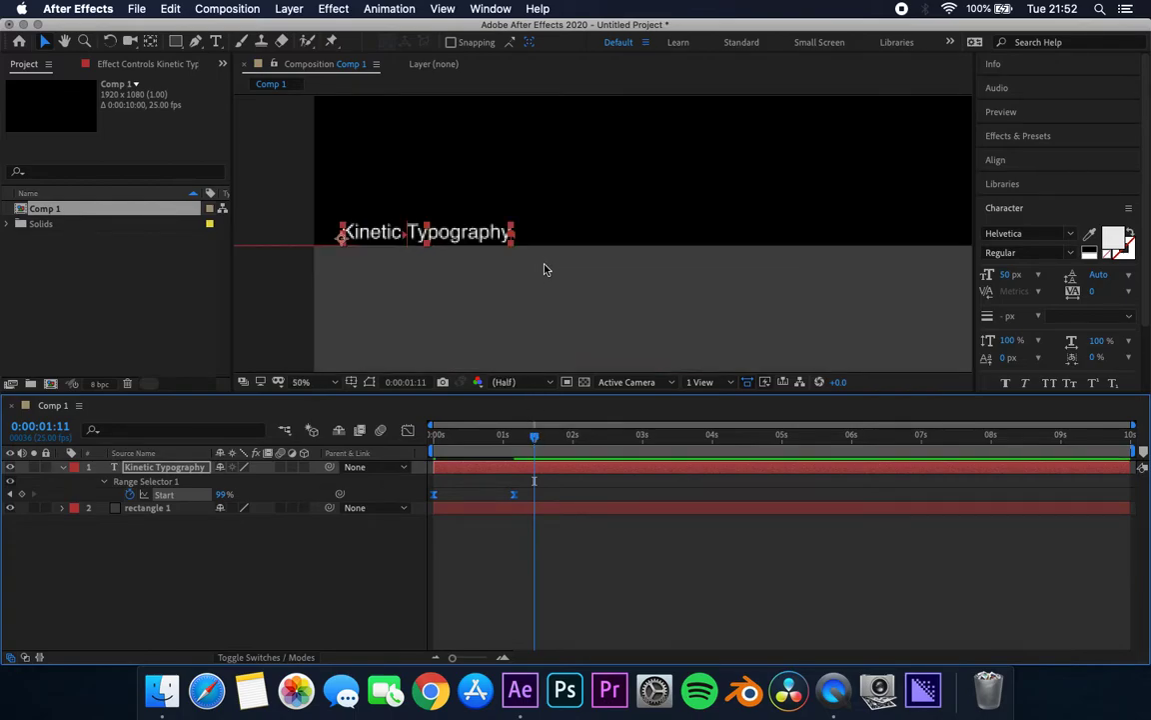
scroll(545, 268, "down", 2)
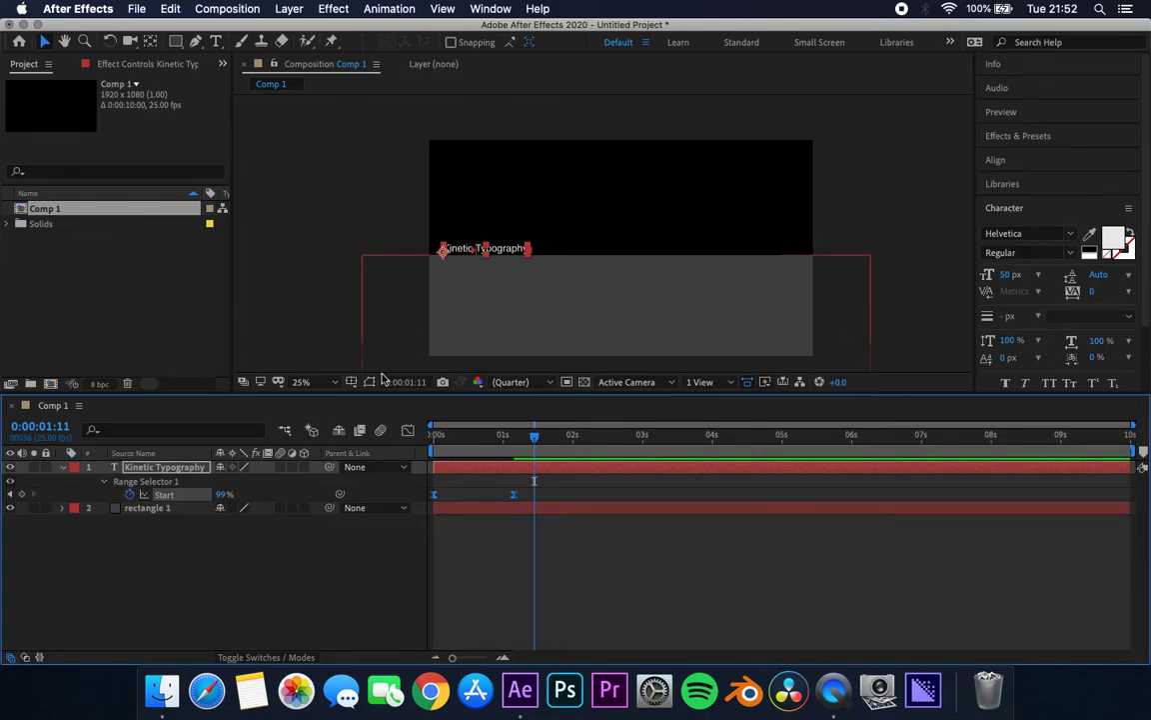
left_click(313, 545)
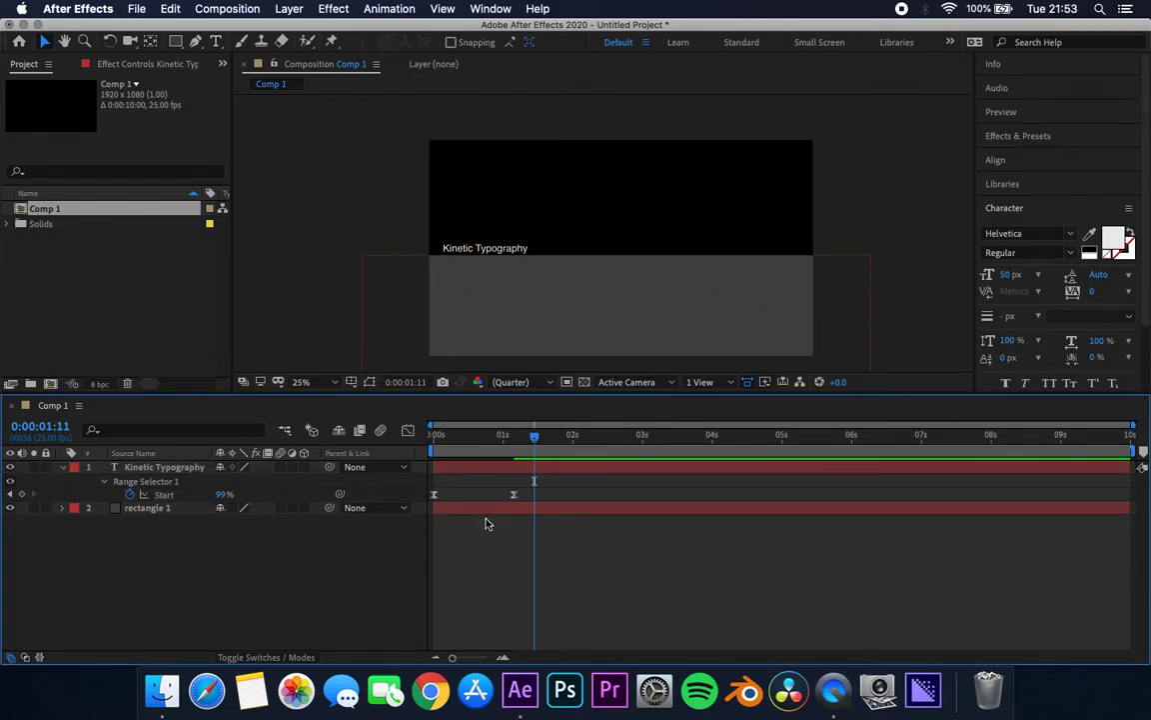
left_click_drag(535, 437, 509, 436)
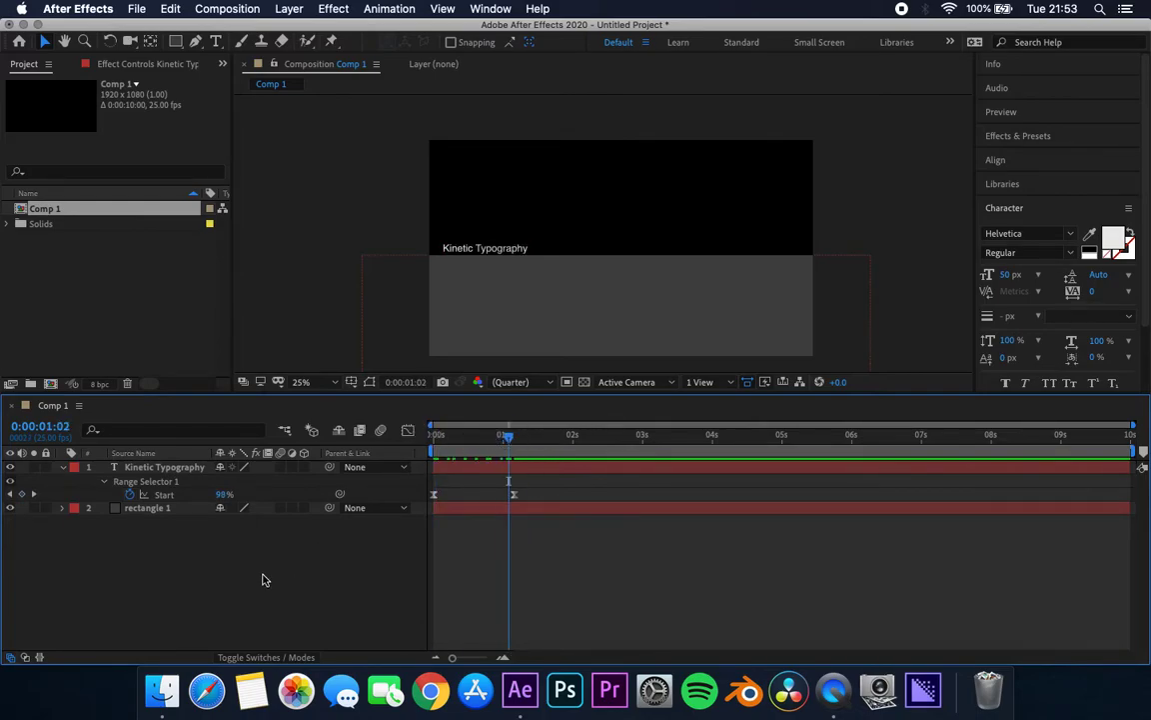
right_click(265, 479)
mouse_move(383, 497)
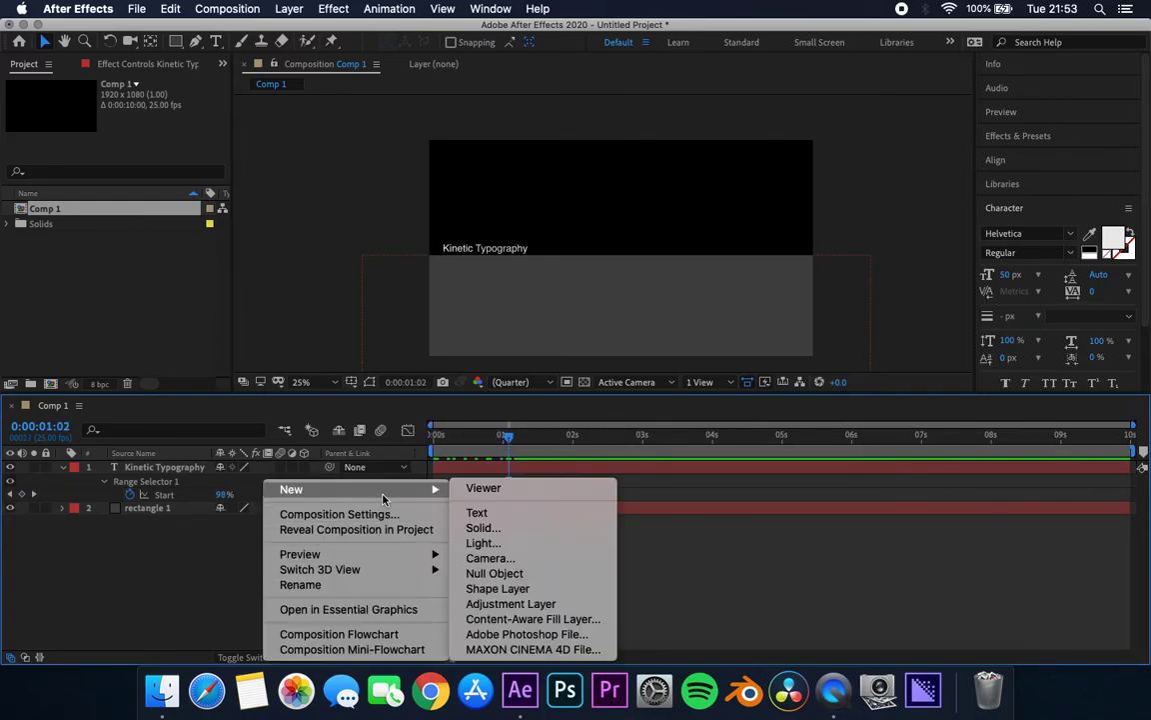
left_click(492, 573)
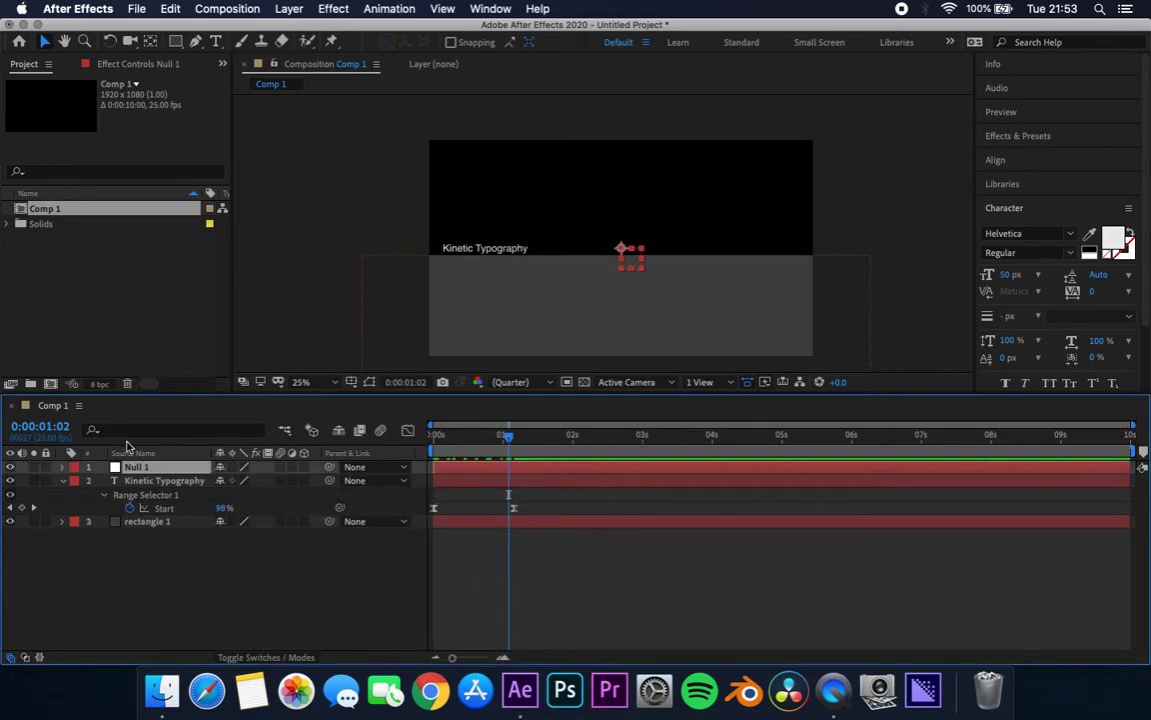
key("Return")
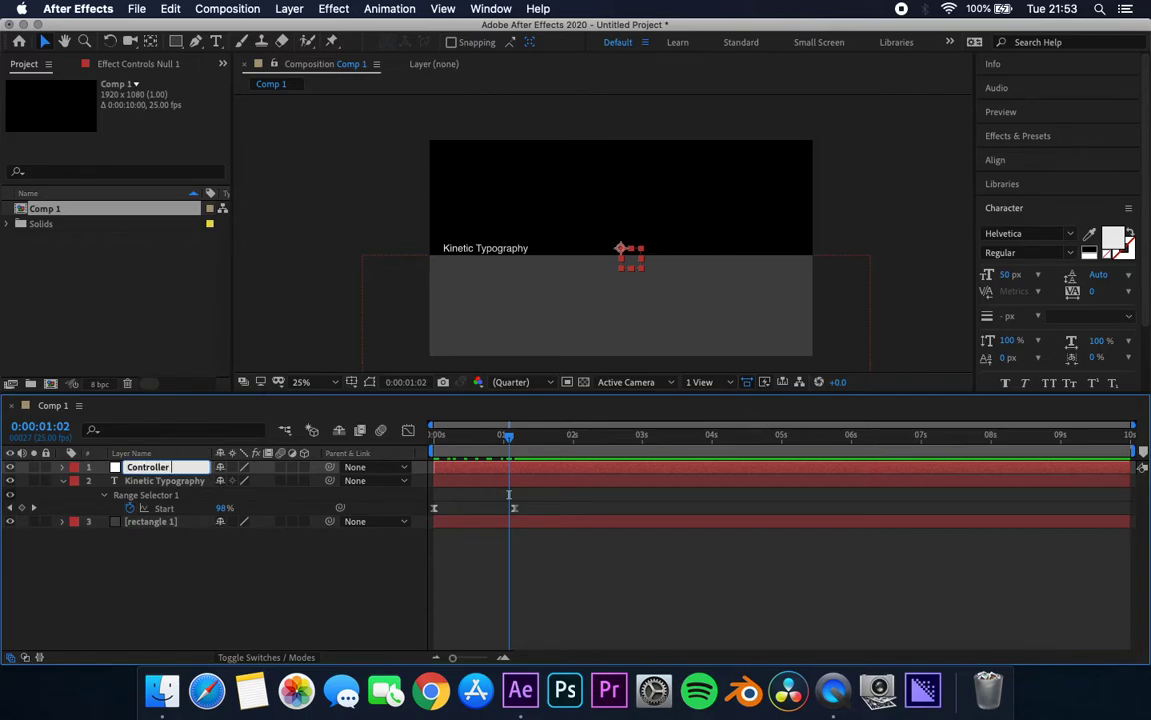
left_click(144, 587)
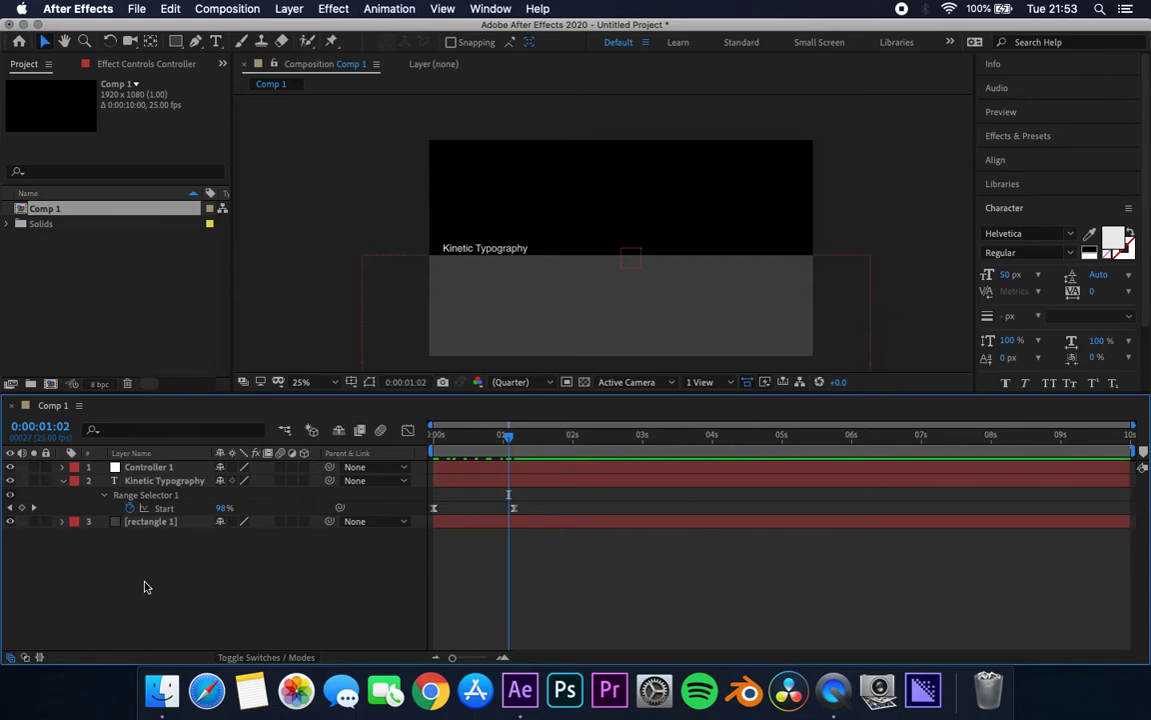
- Move the "Controller 1" null onto the middle of the "Kinetic Typography" text
left_click(63, 484)
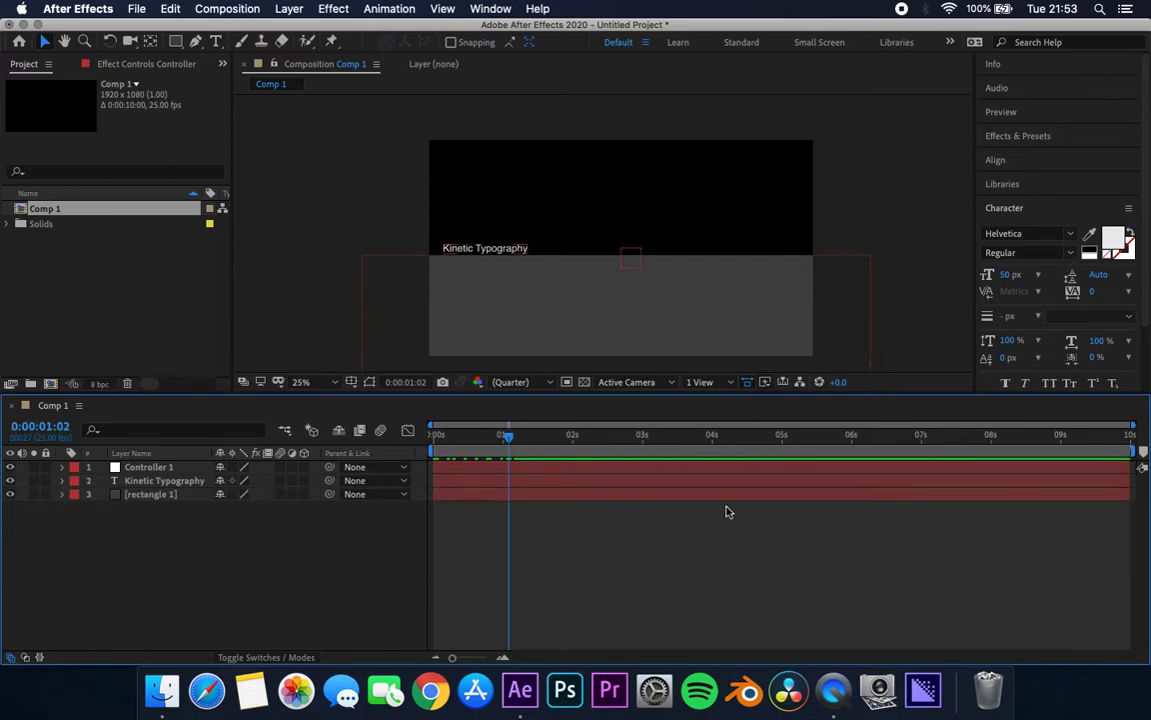
left_click(630, 262)
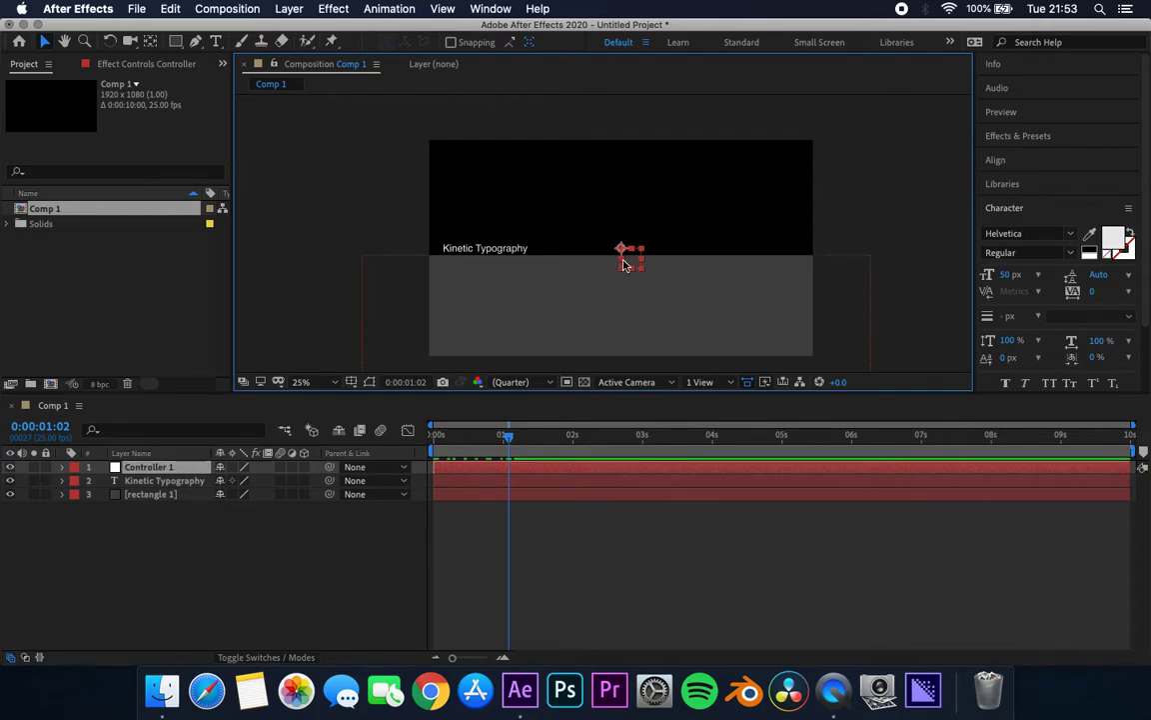
left_click_drag(624, 265, 483, 255)
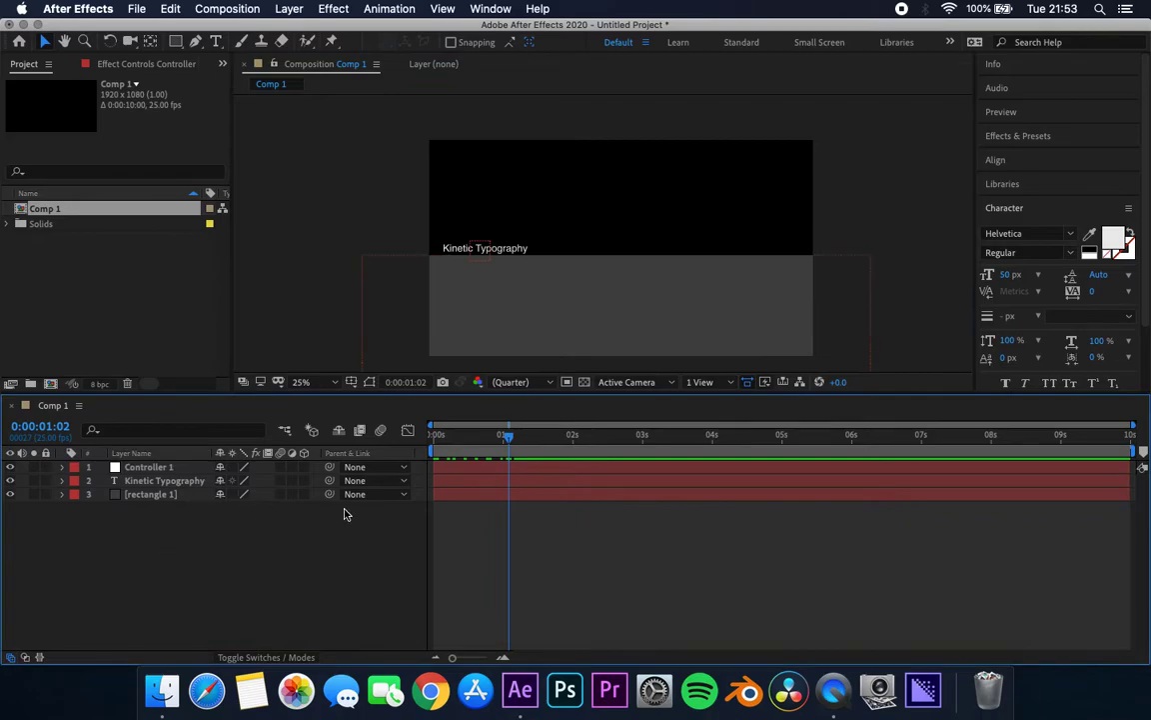
- Parent the "Kinetic Typography" and "rectangle 1" layers to "Controller 1"
left_click(148, 482)
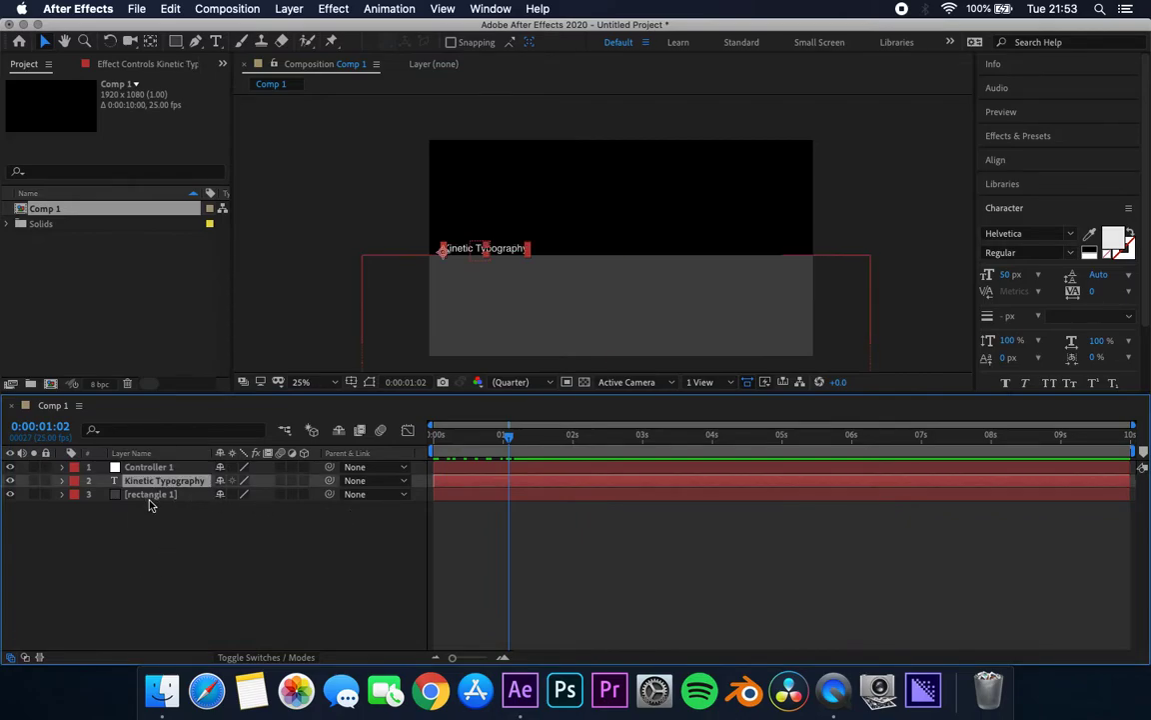
left_click(148, 494, "shift")
left_click_drag(329, 487, 152, 474)
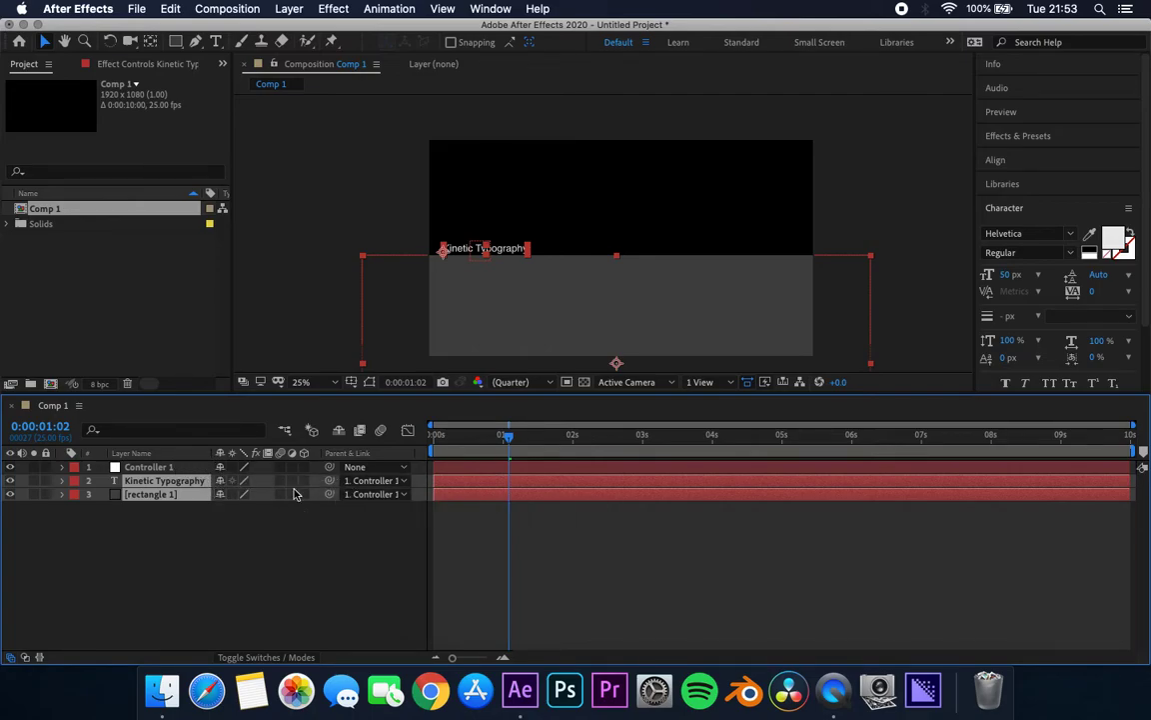
left_click(355, 514)
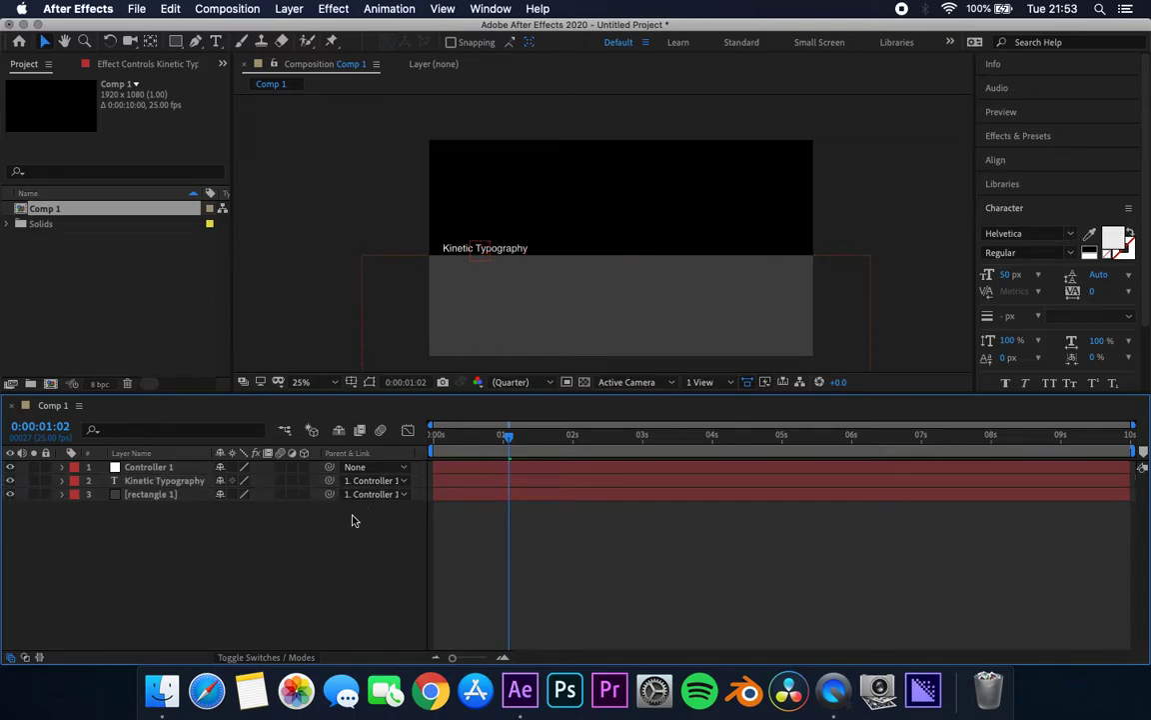
- Keyframe the Rotation of "Controller 1" from 0° shortly before the one-second mark to 16° at 0:00:01:02
left_click(151, 469)
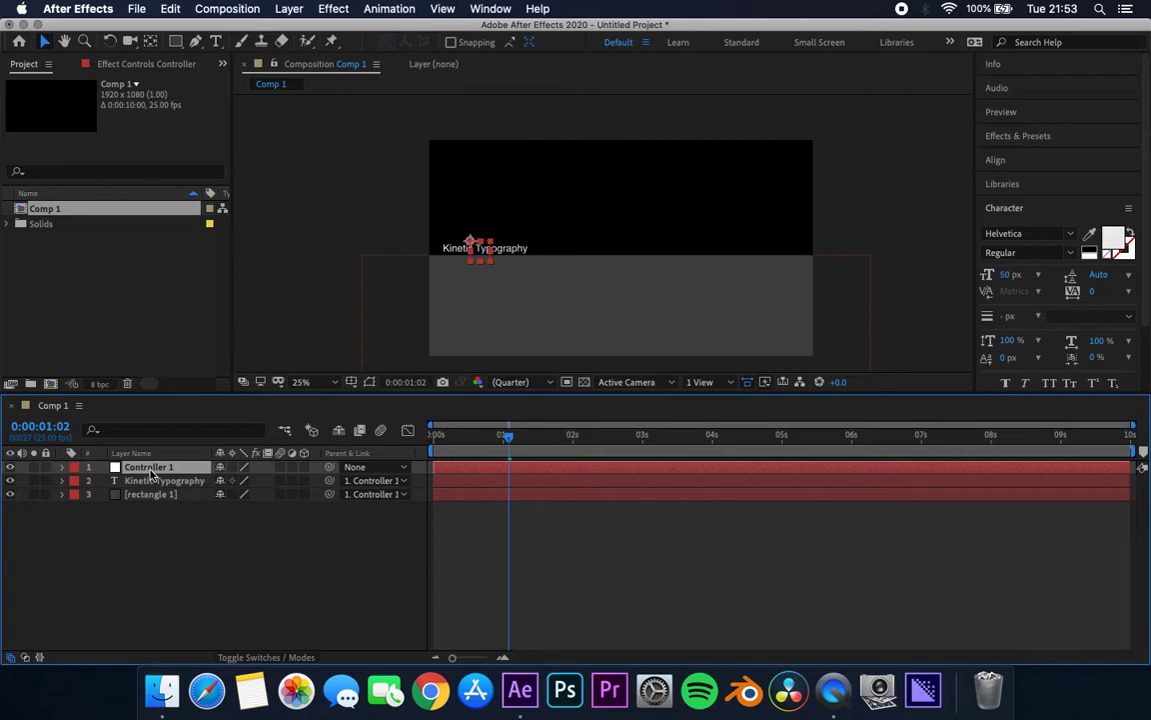
key("r")
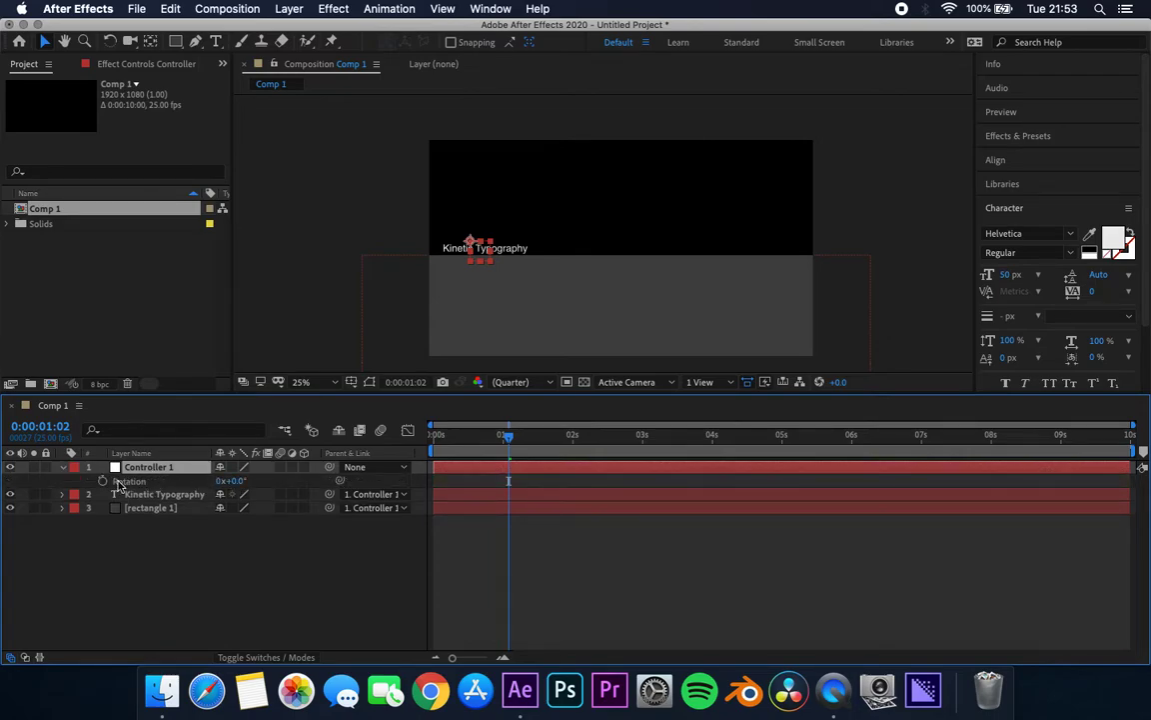
left_click(102, 481)
left_click(508, 481)
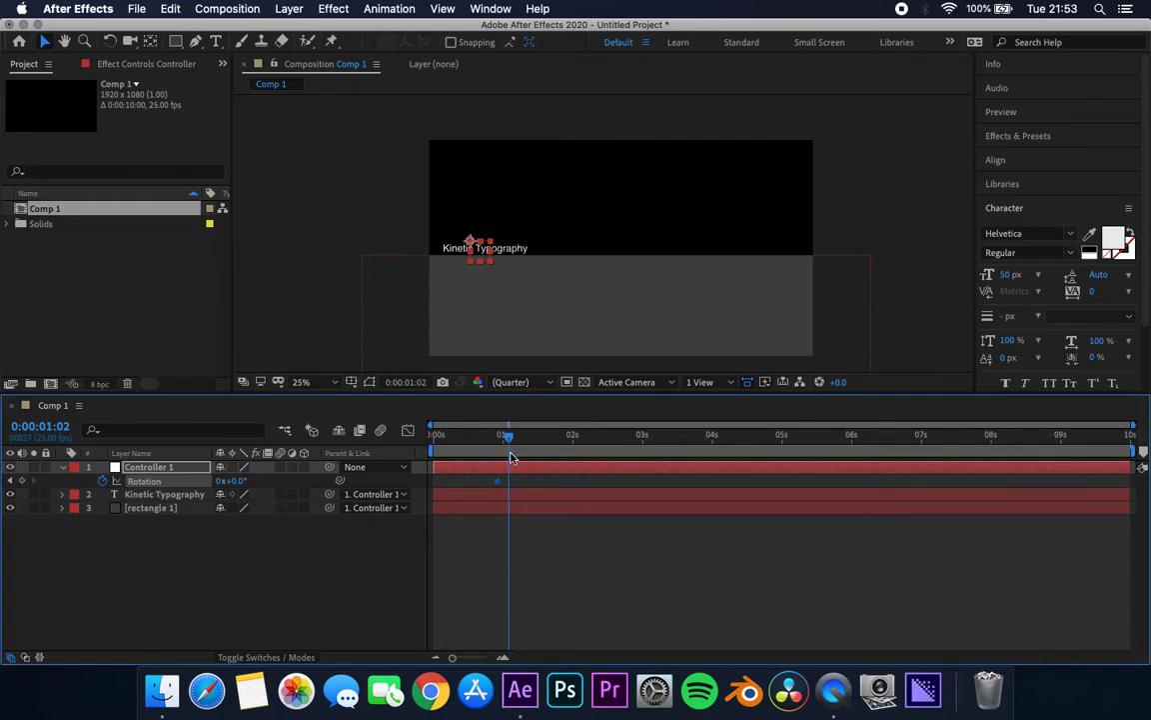
left_click_drag(233, 481, 252, 481)
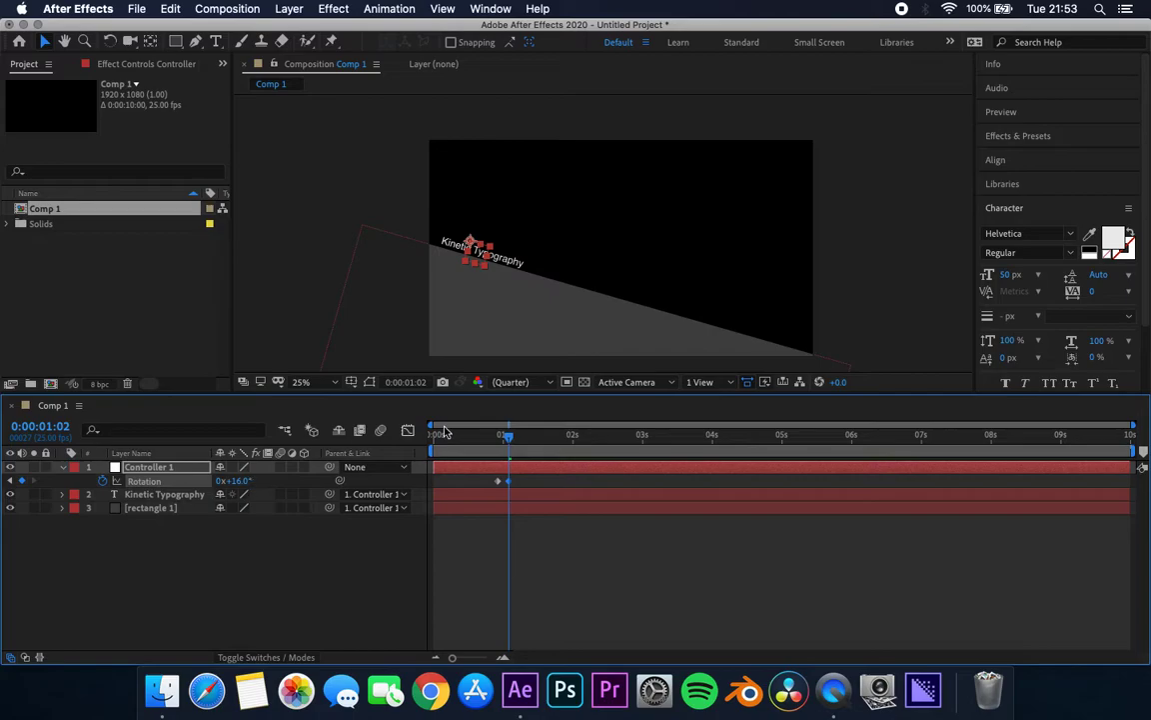
- Move the 16° Rotation keyframe of "Controller 1" to about 0:00:01:13 and apply Easy Ease to it
left_click_drag(507, 450, 538, 483)
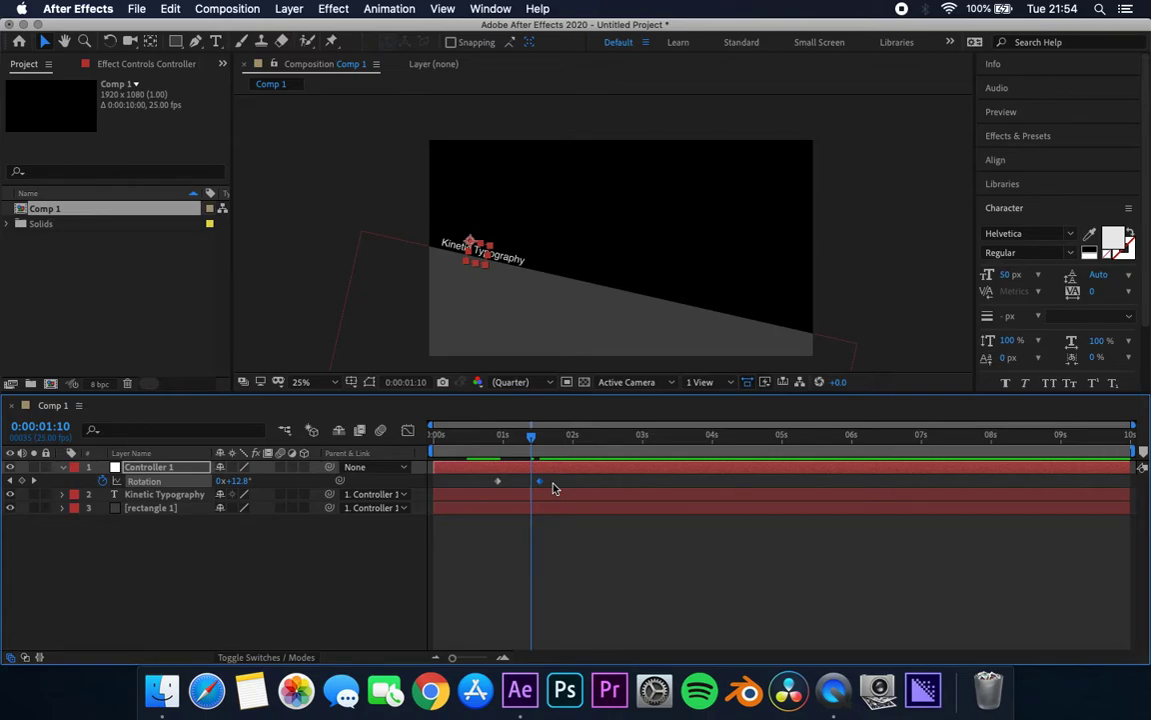
key("F9")
left_click(533, 441)
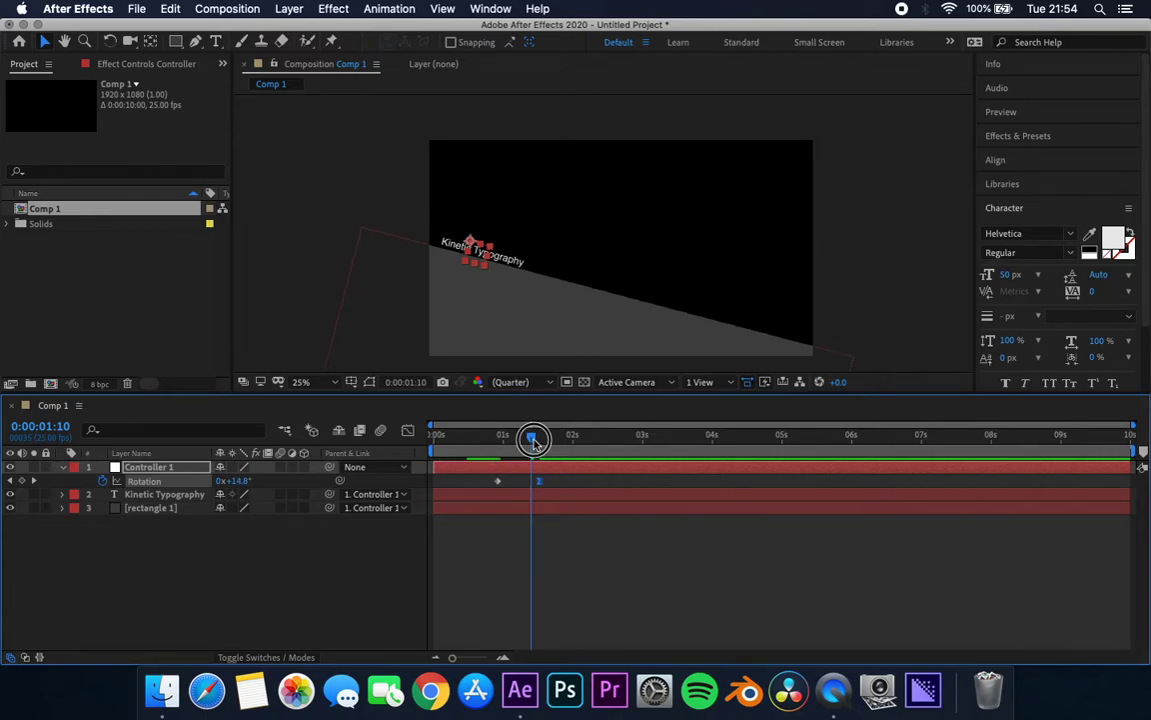
- Preview the controller's rotation animation from the start, and collapse the "Controller 1" properties
left_click_drag(534, 440, 360, 429)
key("space")
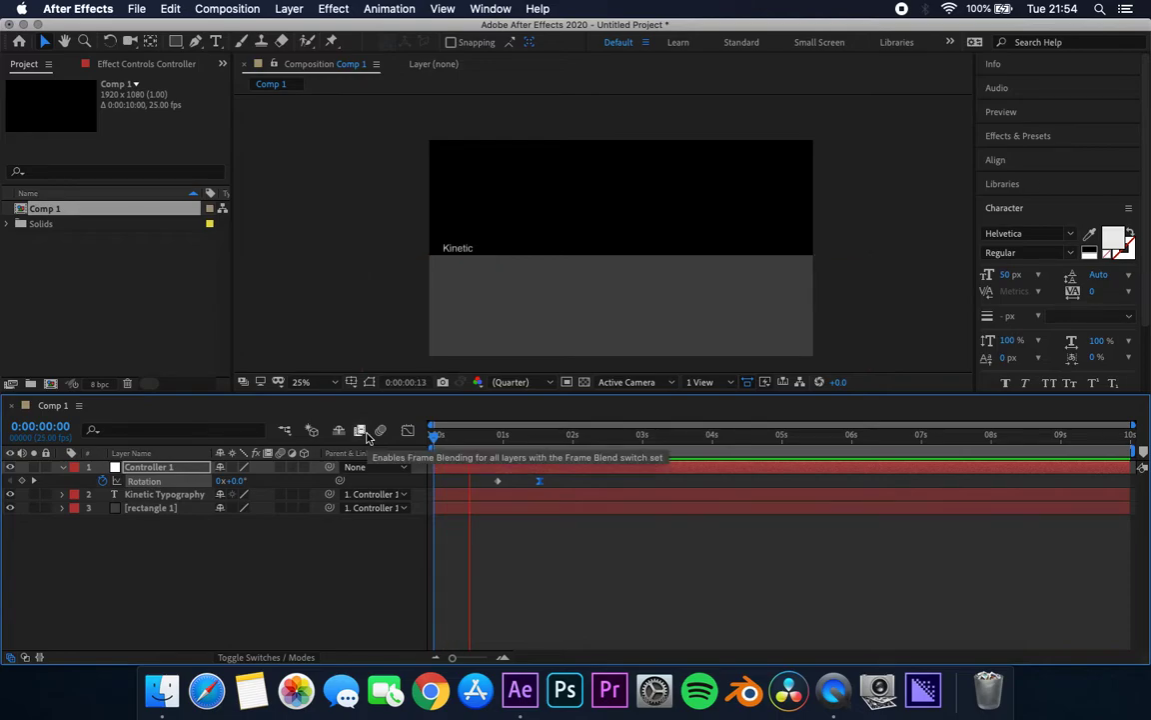
key("space")
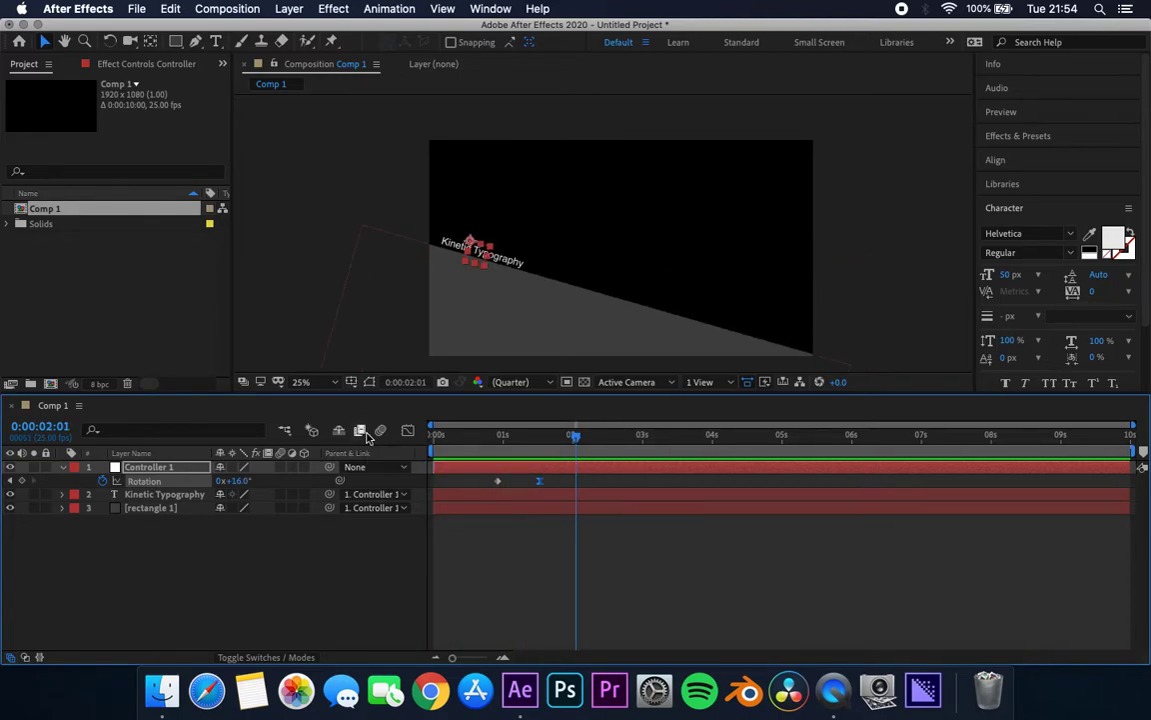
mouse_move(575, 436)
left_mouse_down()
mouse_move(544, 437)
mouse_move(556, 437)
left_mouse_up()
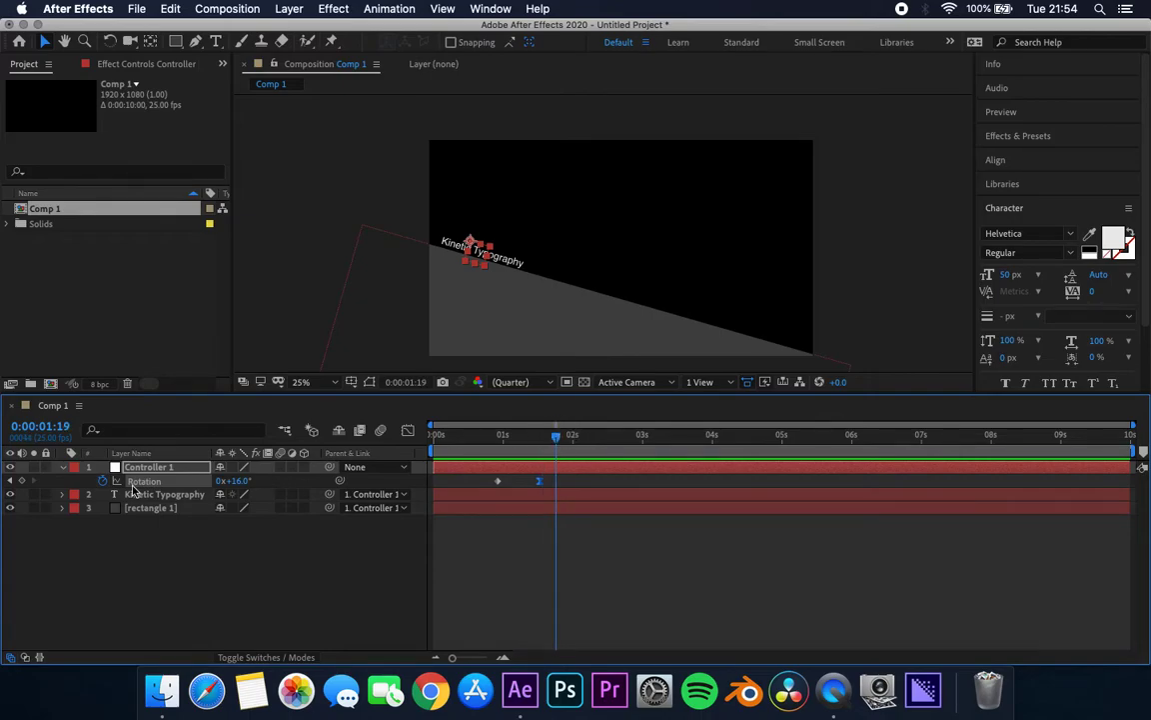
left_click(63, 467)
left_click(165, 564)
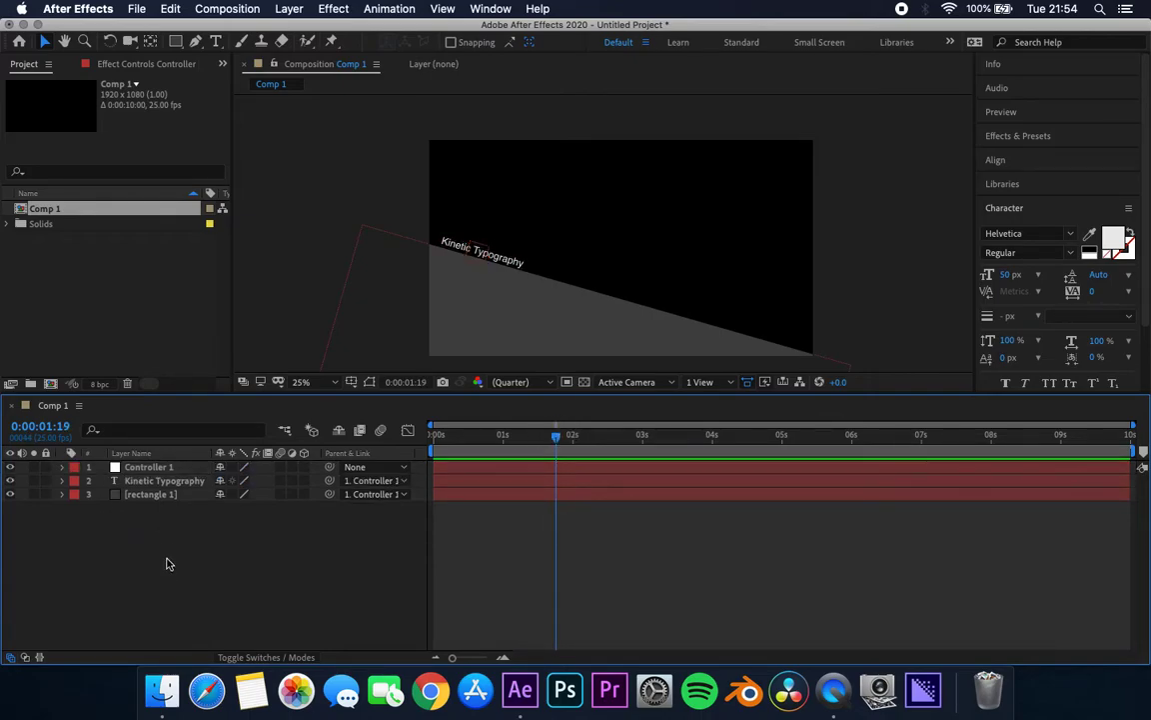
- Add a Position keyframe to the "Kinetic Typography" layer and place it at about 0:00:01:08
left_click(160, 484)
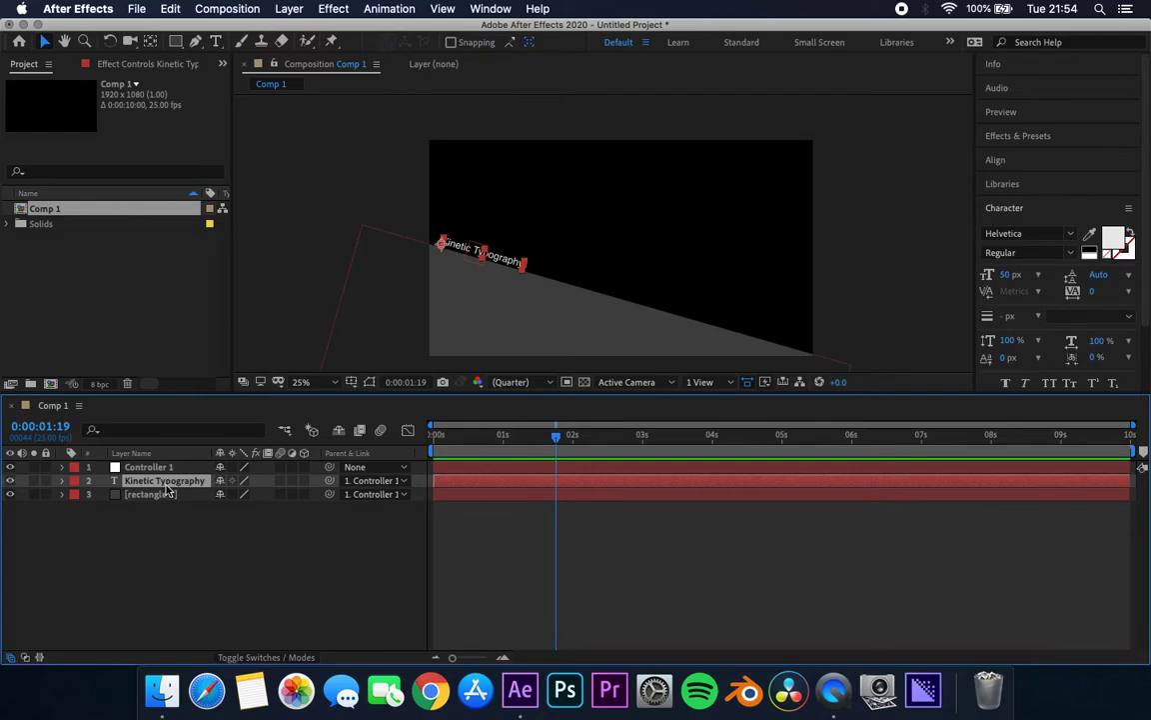
mouse_move(556, 438)
left_mouse_down()
mouse_move(514, 437)
mouse_move(540, 441)
left_mouse_up()
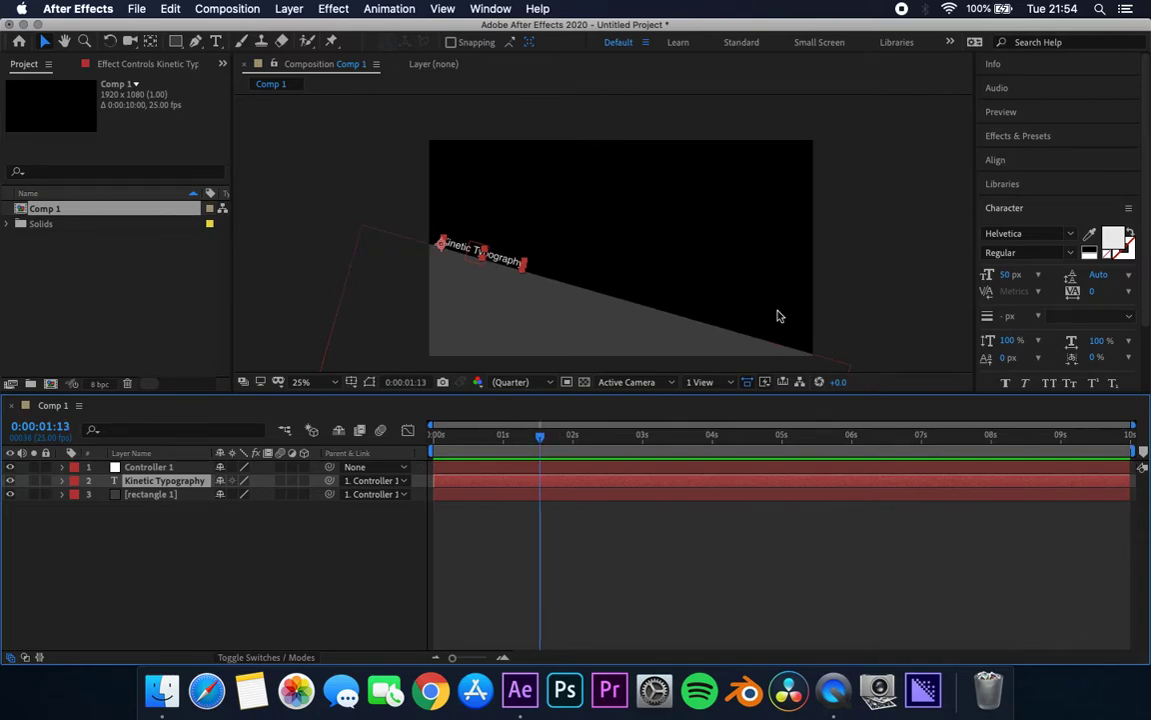
key("p")
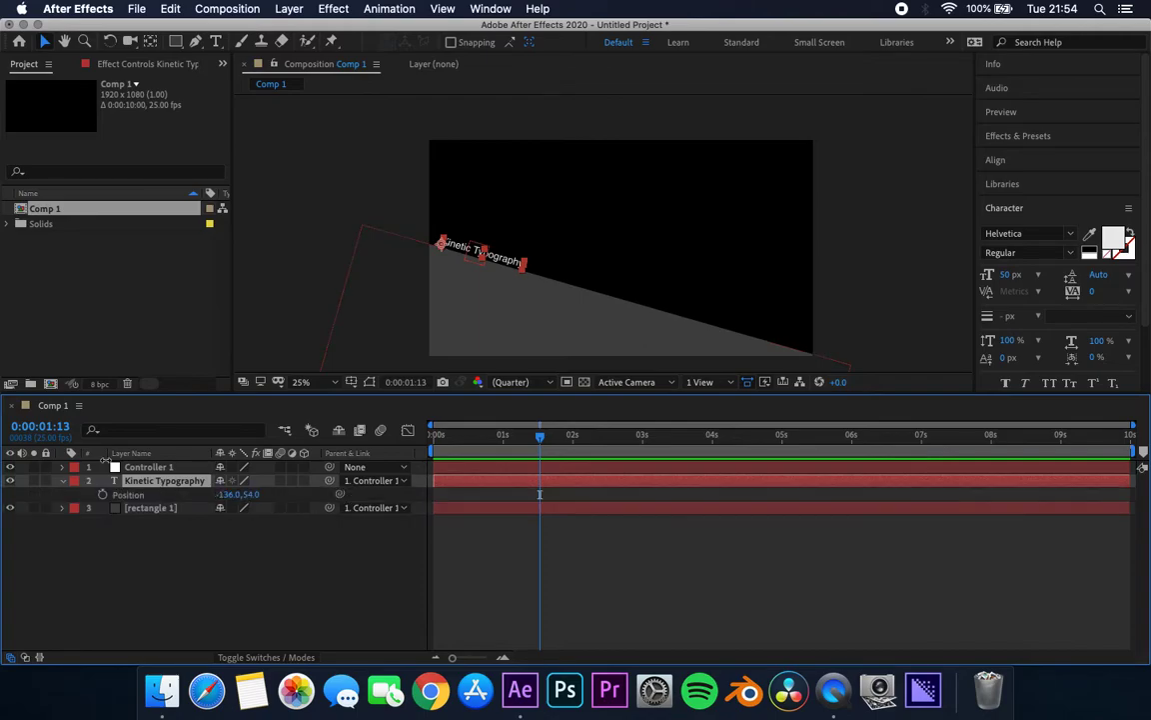
left_click(103, 494)
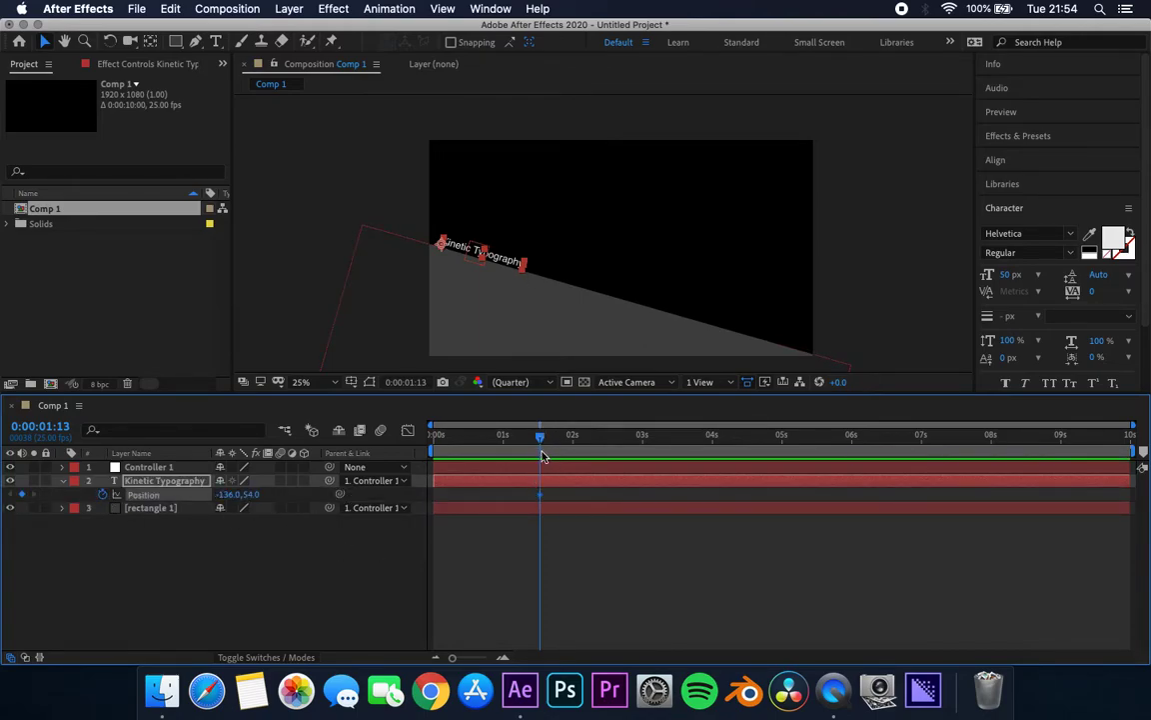
mouse_move(540, 494)
left_mouse_down()
mouse_move(509, 500)
mouse_move(536, 503)
mouse_move(526, 499)
left_mouse_up()
- Keyframe the "Kinetic Typography" Position at 0:00:02:09 with X at 1837, past the frame's lower-right corner, and preview the slide from the start
left_click(540, 437)
left_click_drag(543, 435, 599, 436)
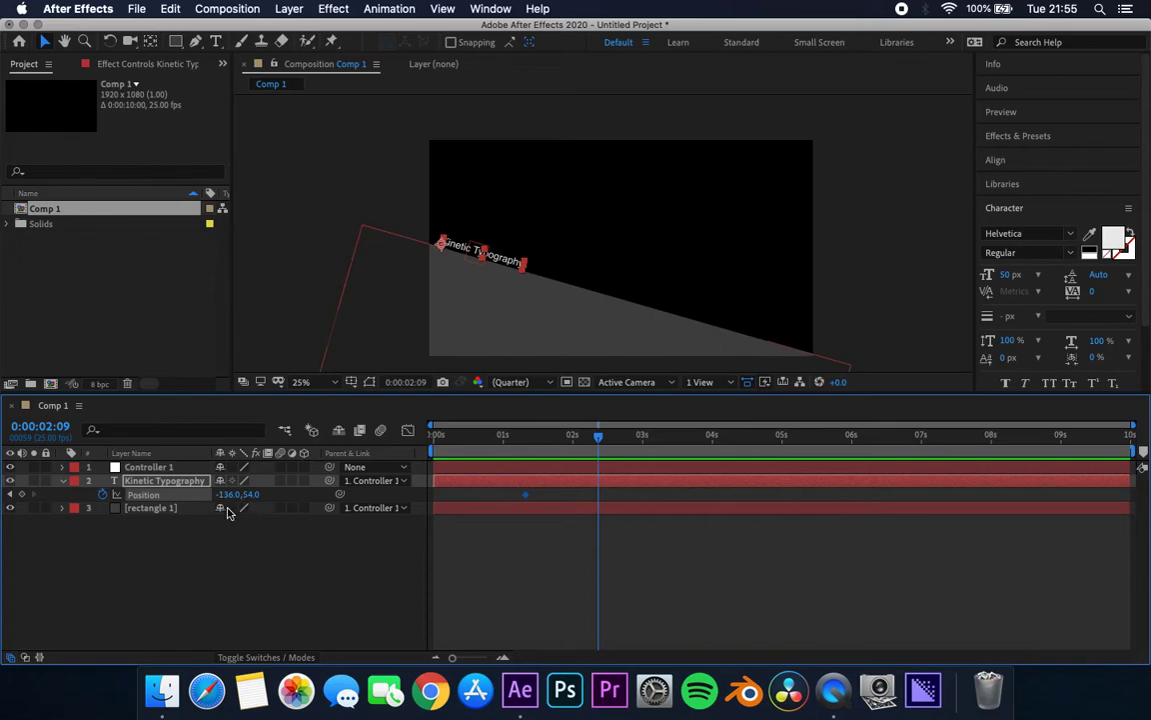
left_click_drag(228, 500, 948, 657)
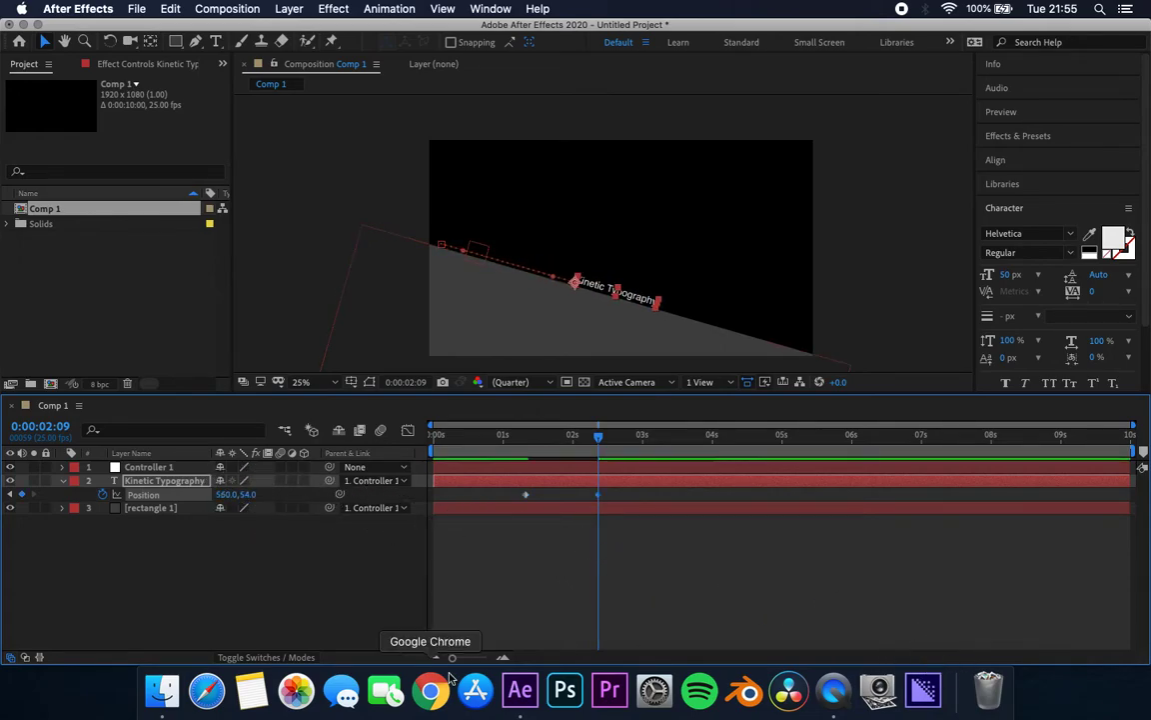
left_click_drag(240, 497, 949, 689)
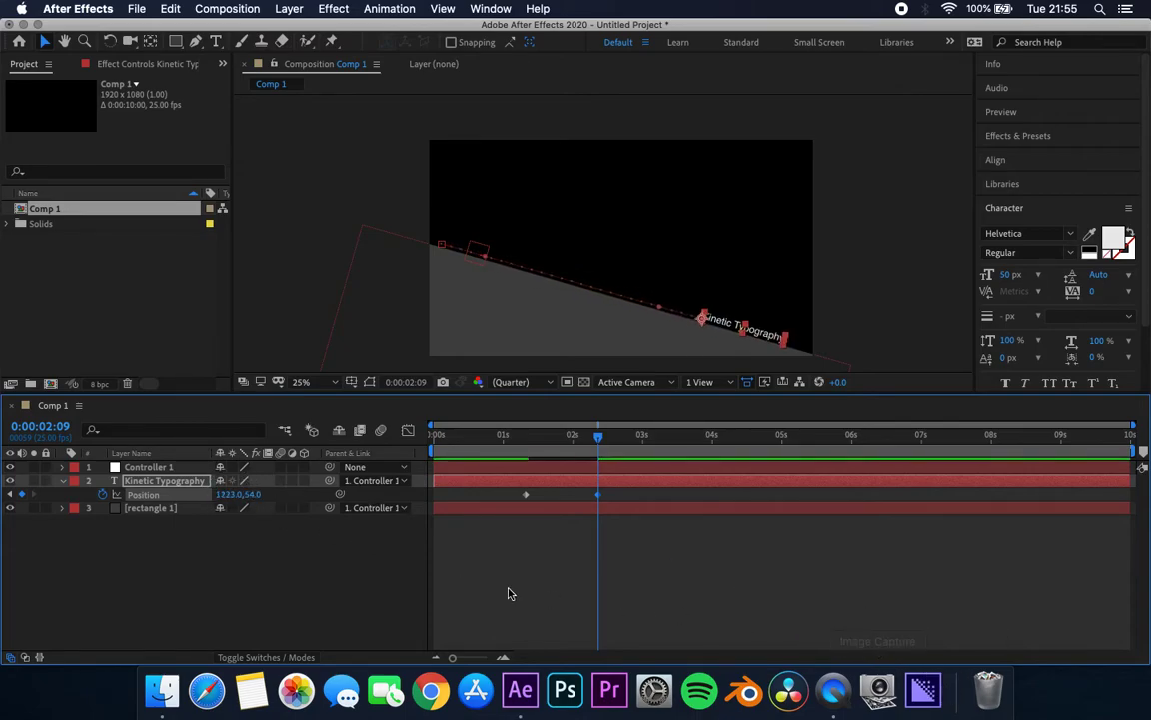
left_click_drag(228, 498, 553, 566)
left_click_drag(226, 490, 563, 511)
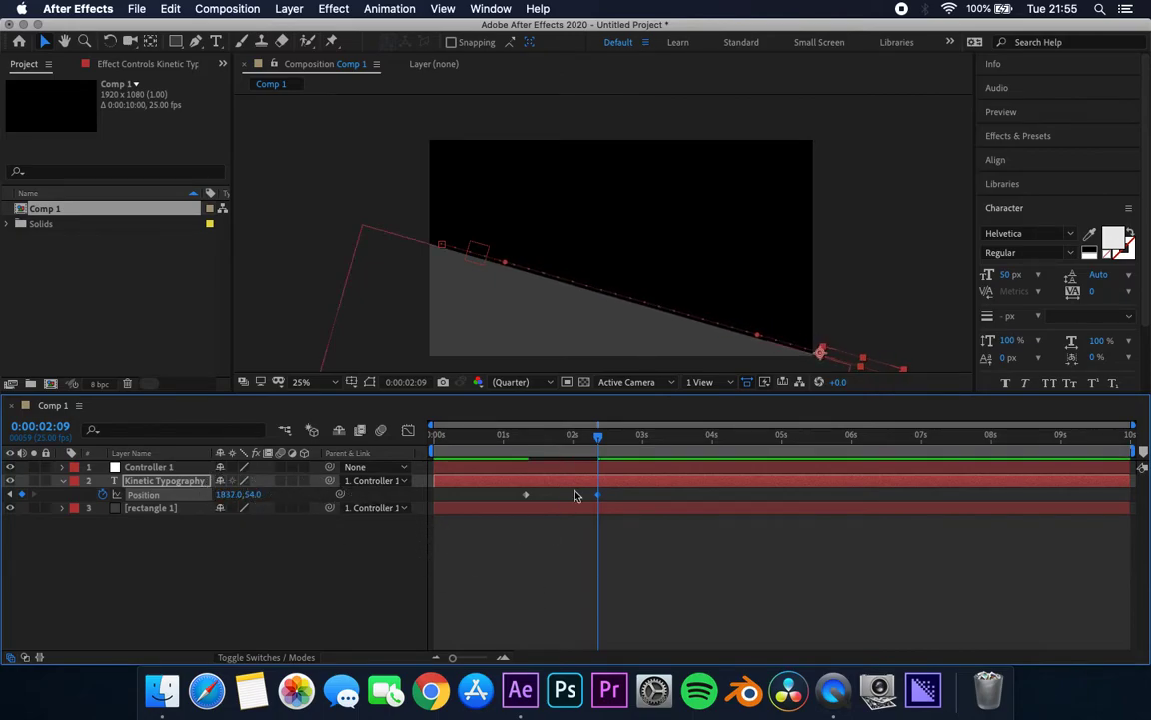
left_click_drag(599, 436, 436, 426)
key("space")
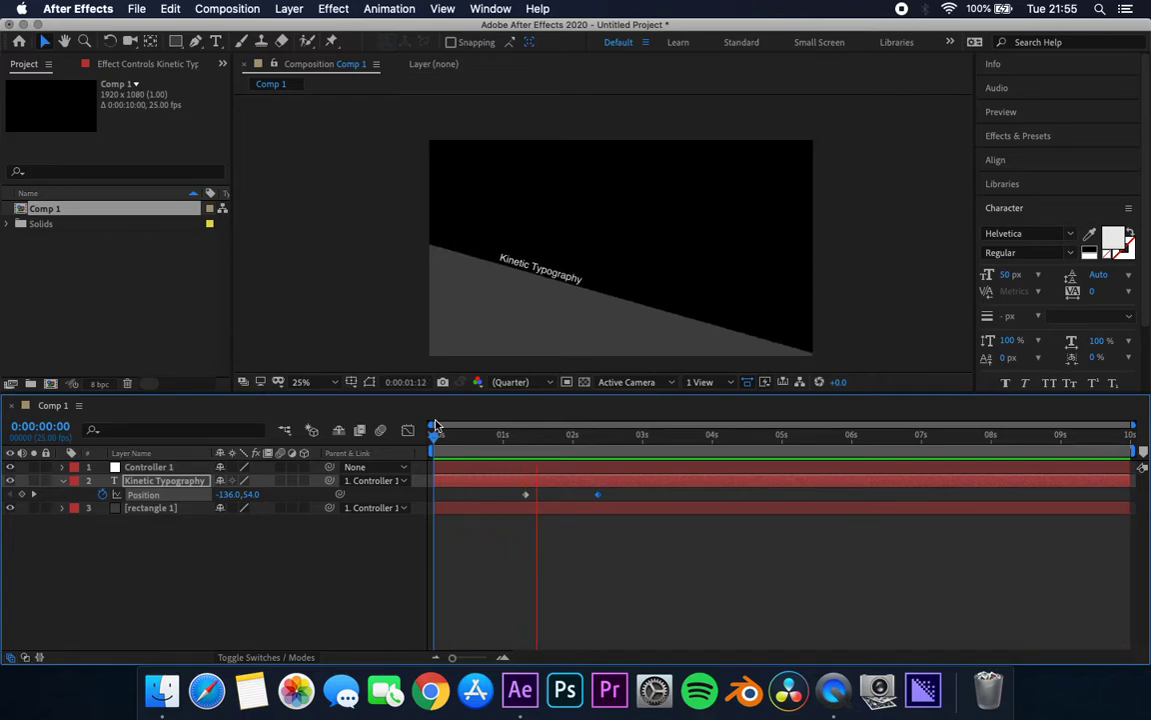
key("space")
- Apply Easy Ease to both Position keyframes of "Kinetic Typography" and preview the animation from the start
left_click_drag(651, 497, 518, 501)
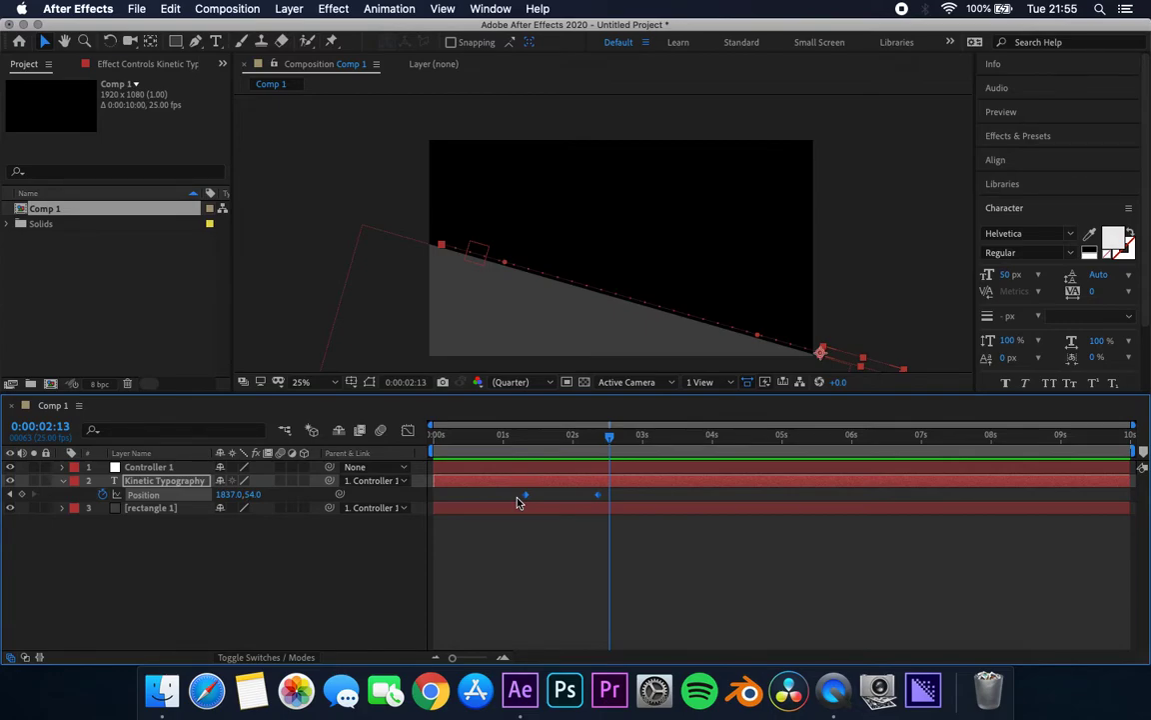
key("F9")
left_click(575, 436)
left_click_drag(576, 435, 380, 439)
key("space")
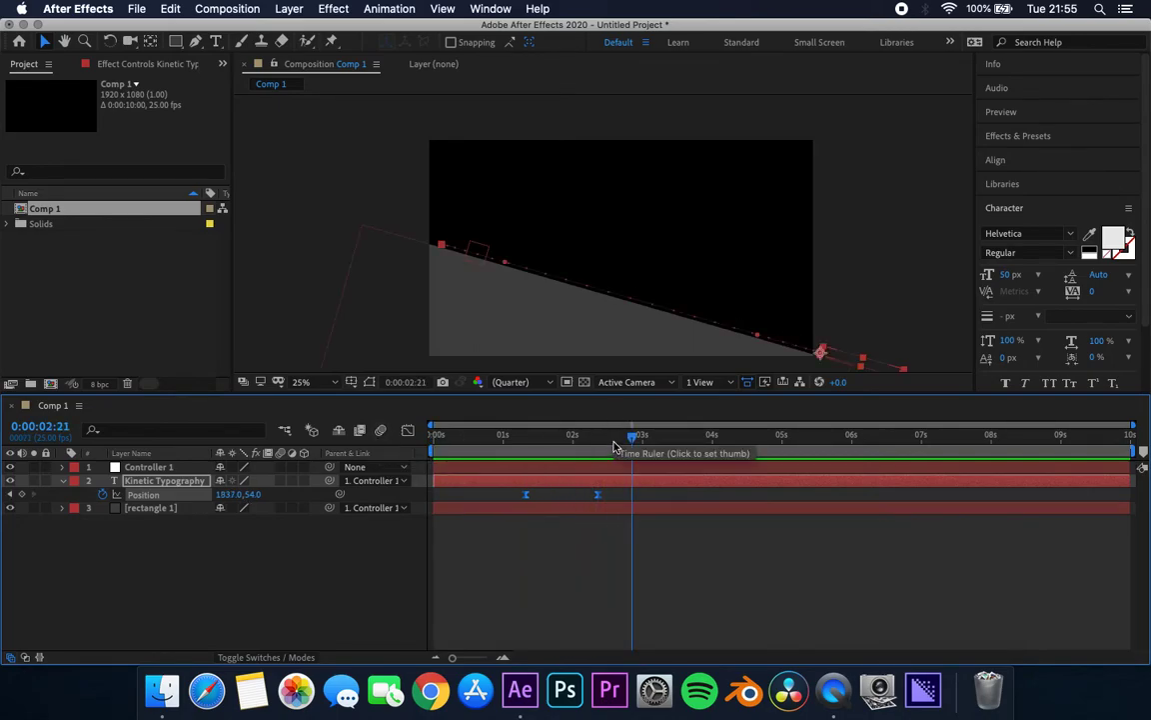
- Spread the "Kinetic Typography" Position keyframes to about 0:00:01:01 and 0:00:02:19, and preview the slower slide from the start
left_click(579, 437)
left_click_drag(578, 437, 505, 437)
left_click_drag(528, 494, 507, 495)
left_click(586, 540)
left_click_drag(577, 495, 625, 494)
left_click_drag(500, 440, 433, 440)
key("space")
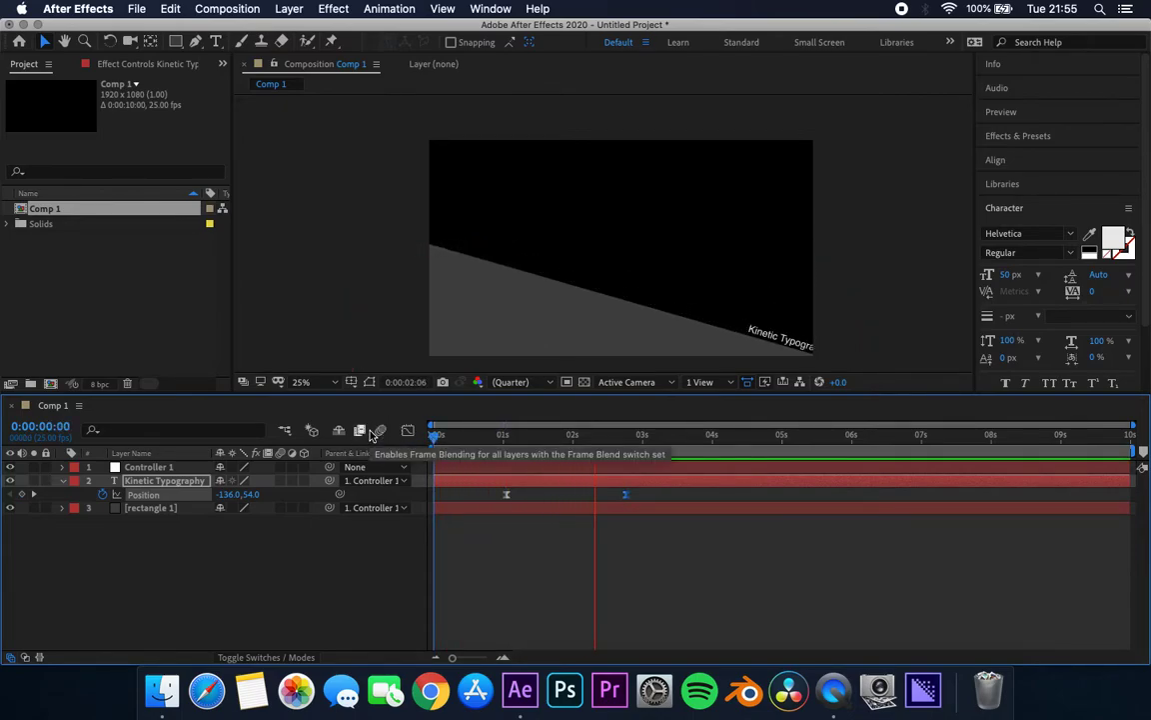
key("space")
left_click(433, 437)
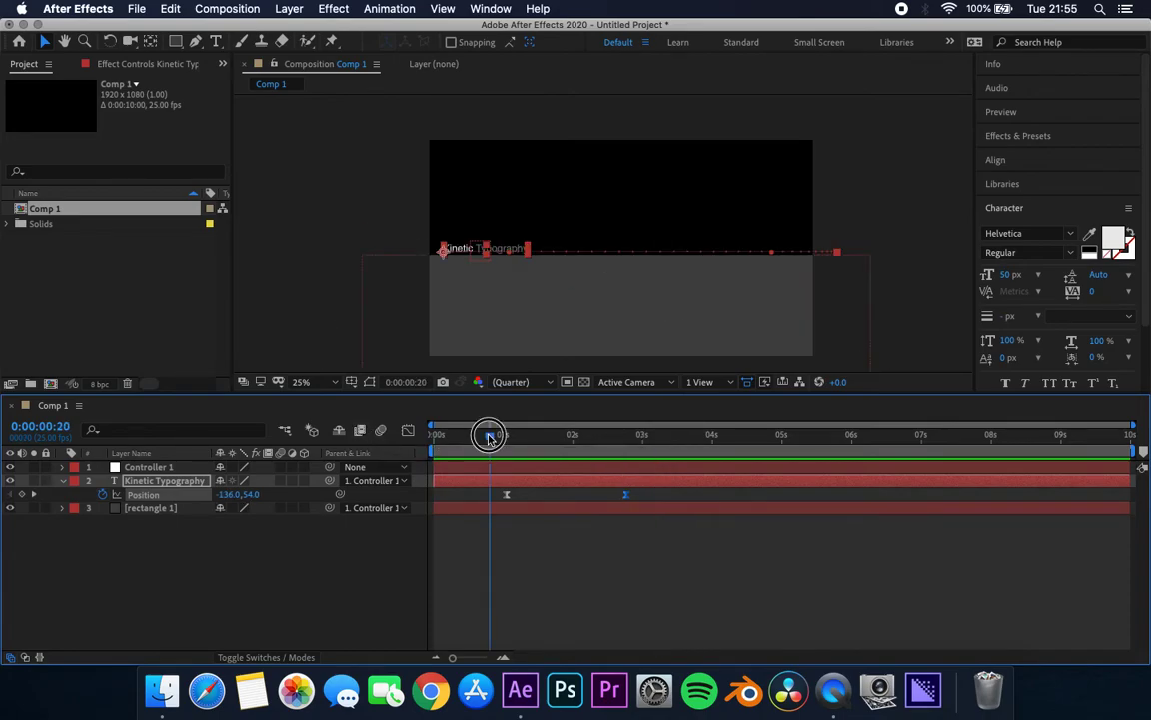
key("space")
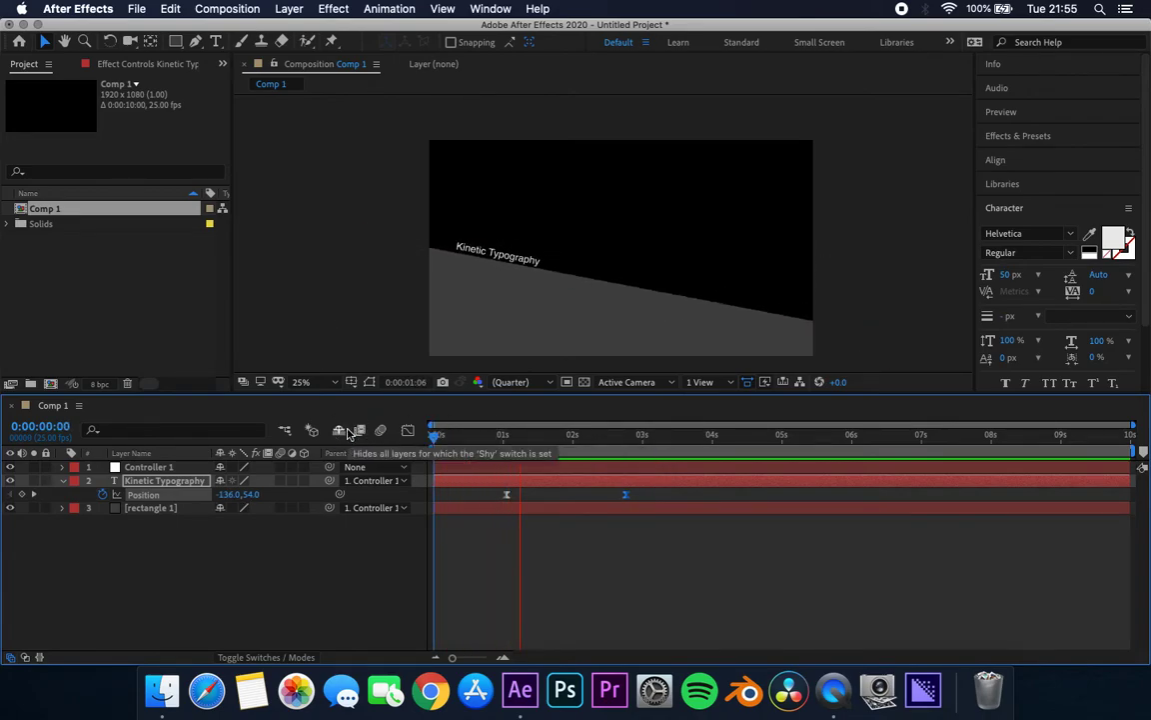
key("space")
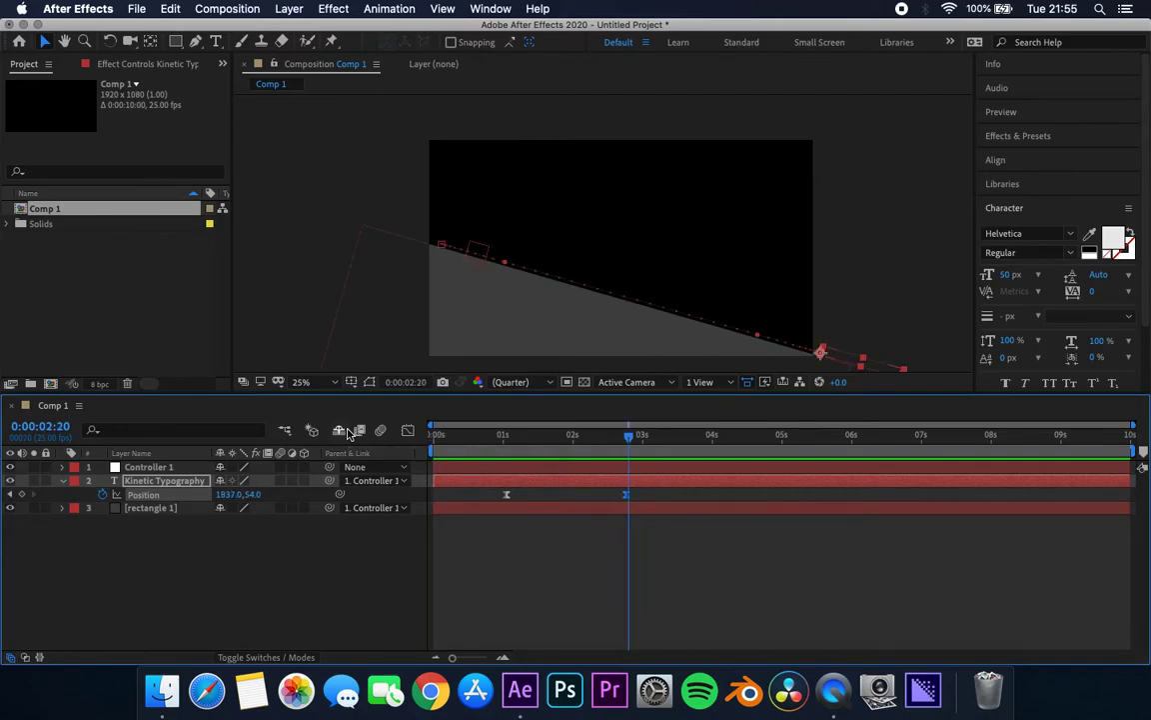
- Set the current time to 0:00:02:19, collapse the "Kinetic Typography" properties and duplicate the layer
left_click(627, 439)
left_click_drag(627, 440, 628, 445)
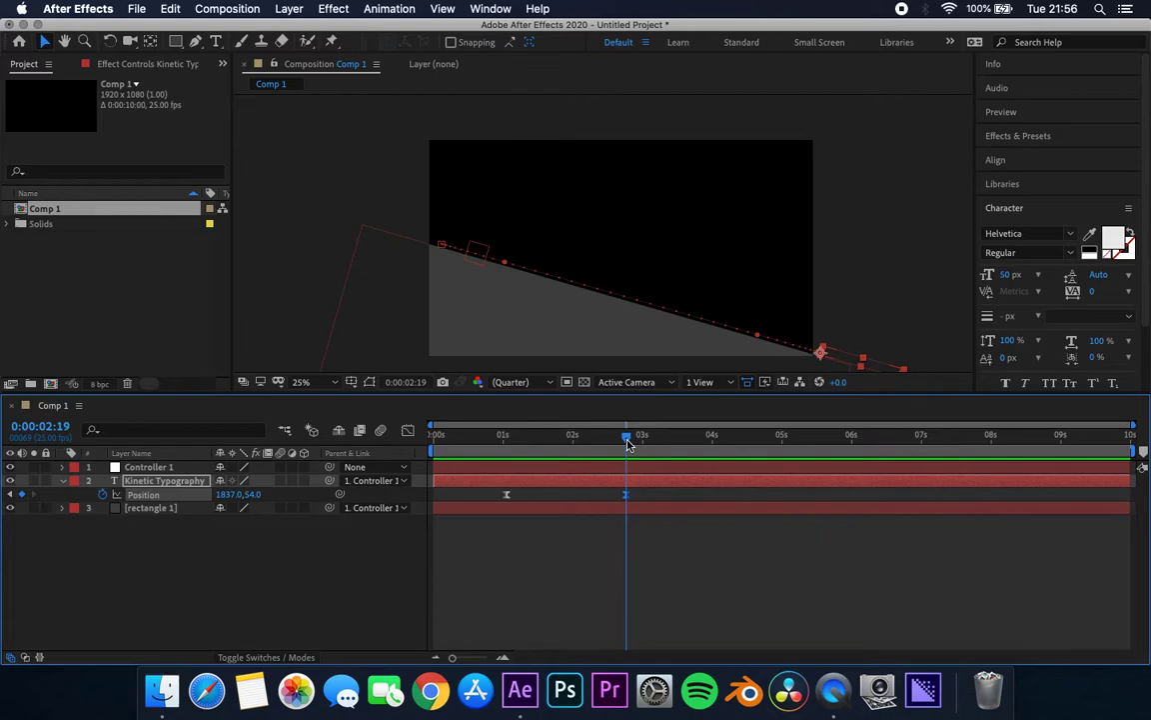
left_click(63, 485)
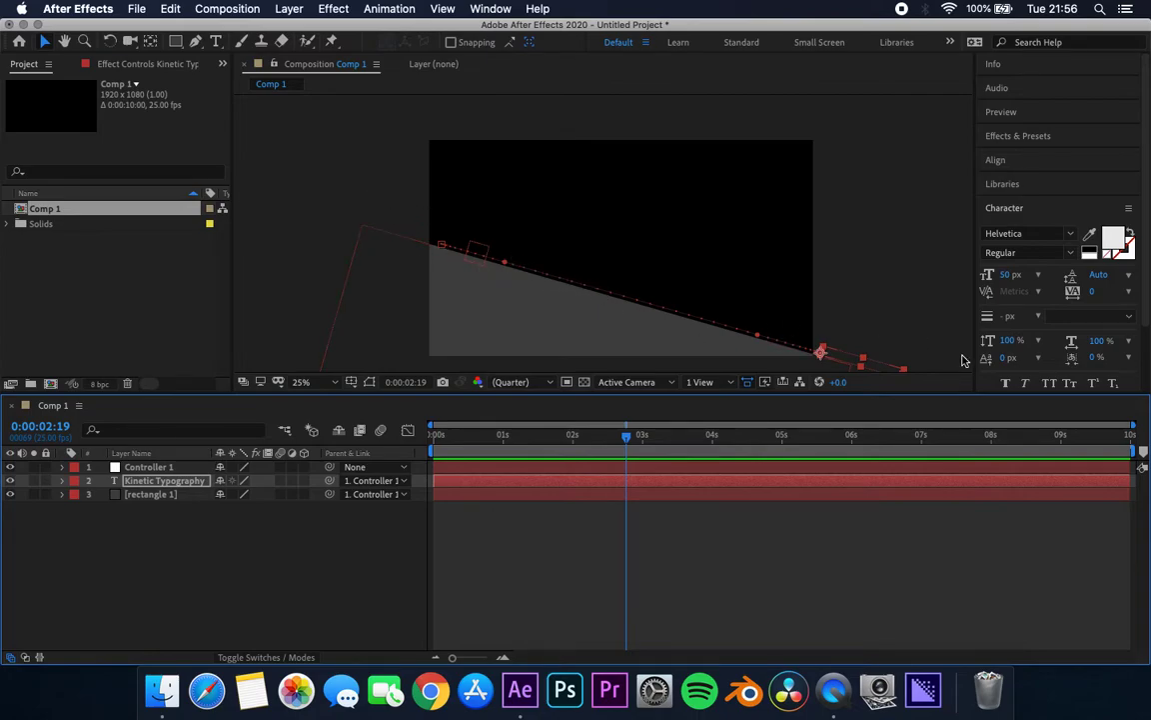
left_click(186, 483)
key("super+d")
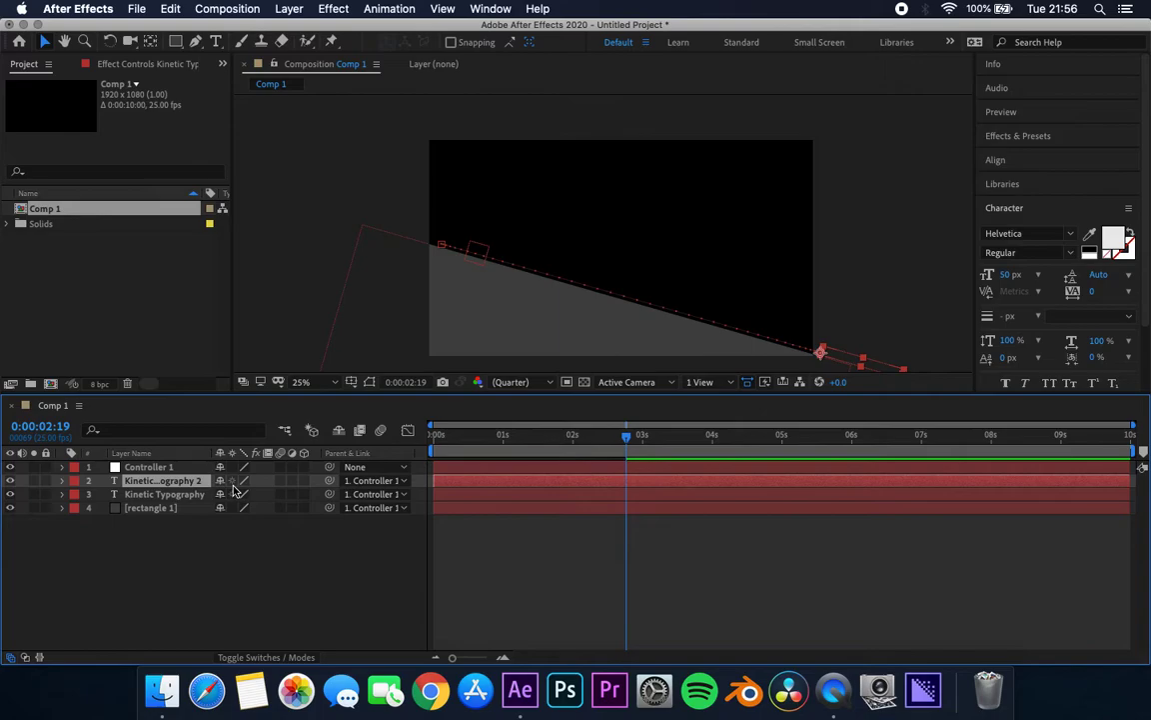
- Shift both Position keyframes of the duplicated text layer to start at 0:00:02:19, and lower their X so the first is at -614
key("u")
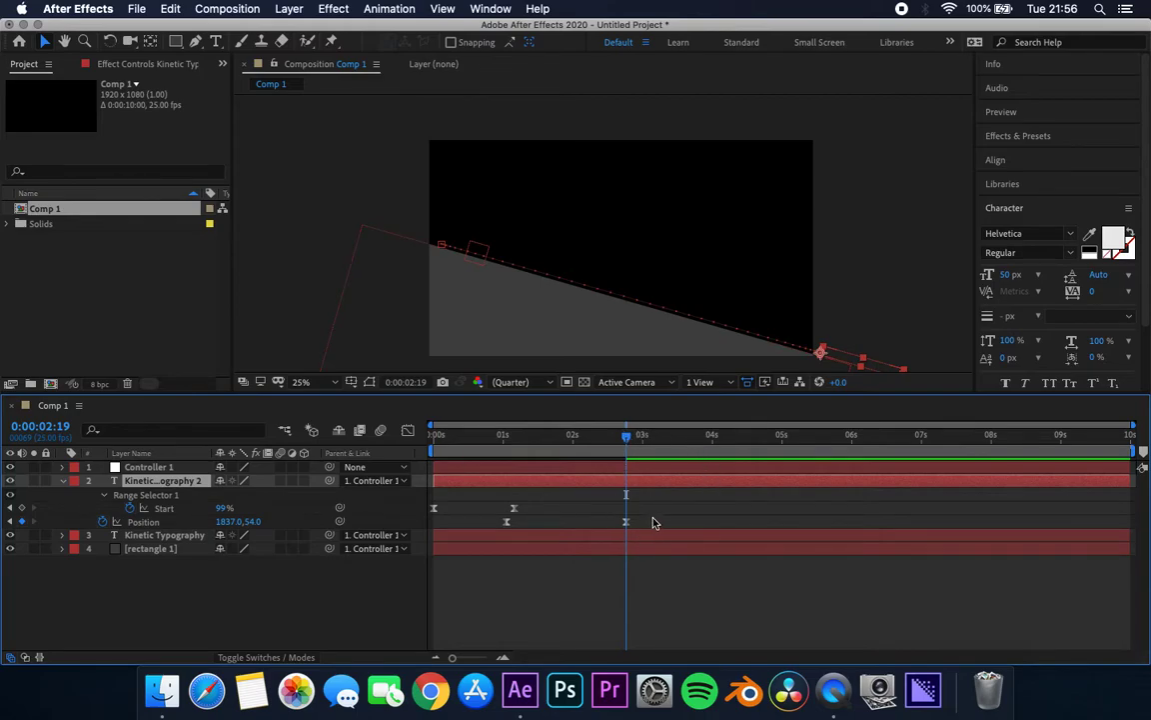
left_click_drag(669, 515, 507, 531)
left_click(515, 607)
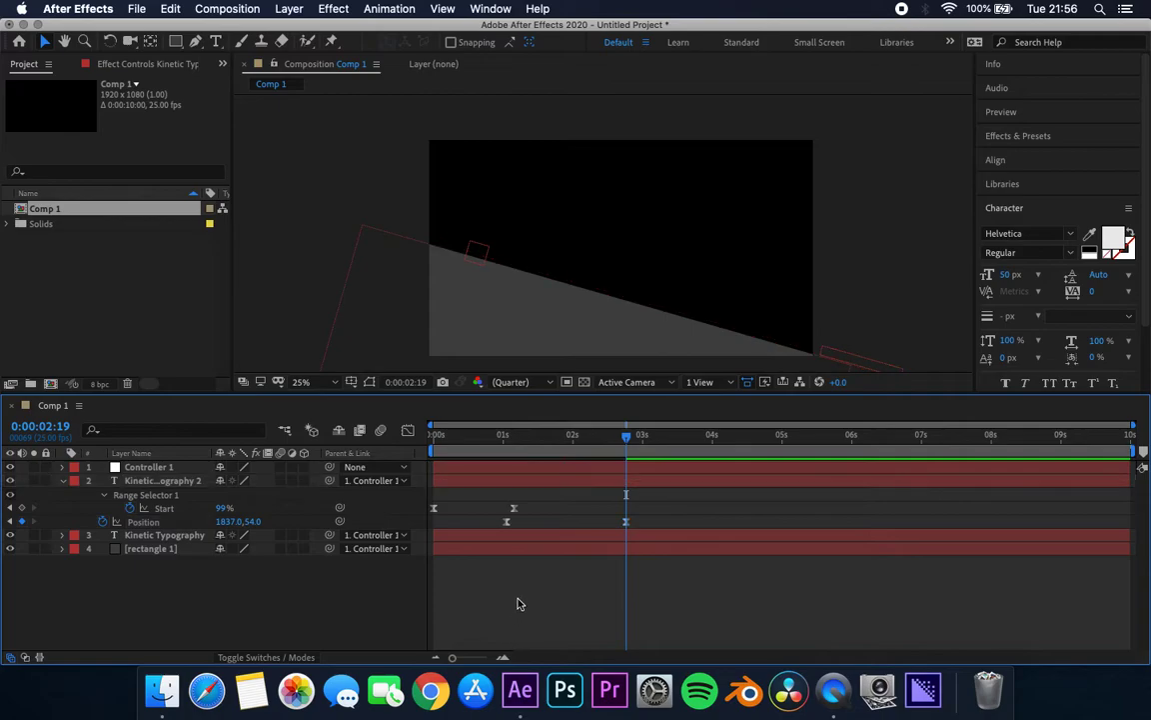
left_click_drag(678, 525, 504, 531)
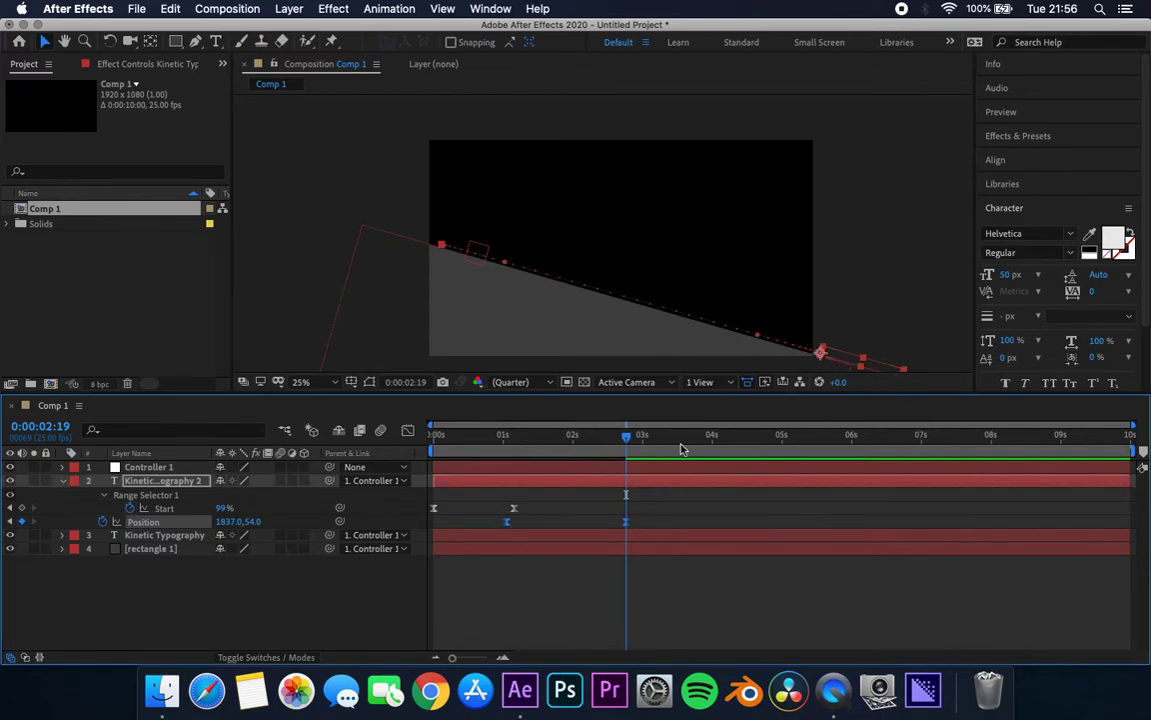
left_click_drag(626, 525, 745, 526)
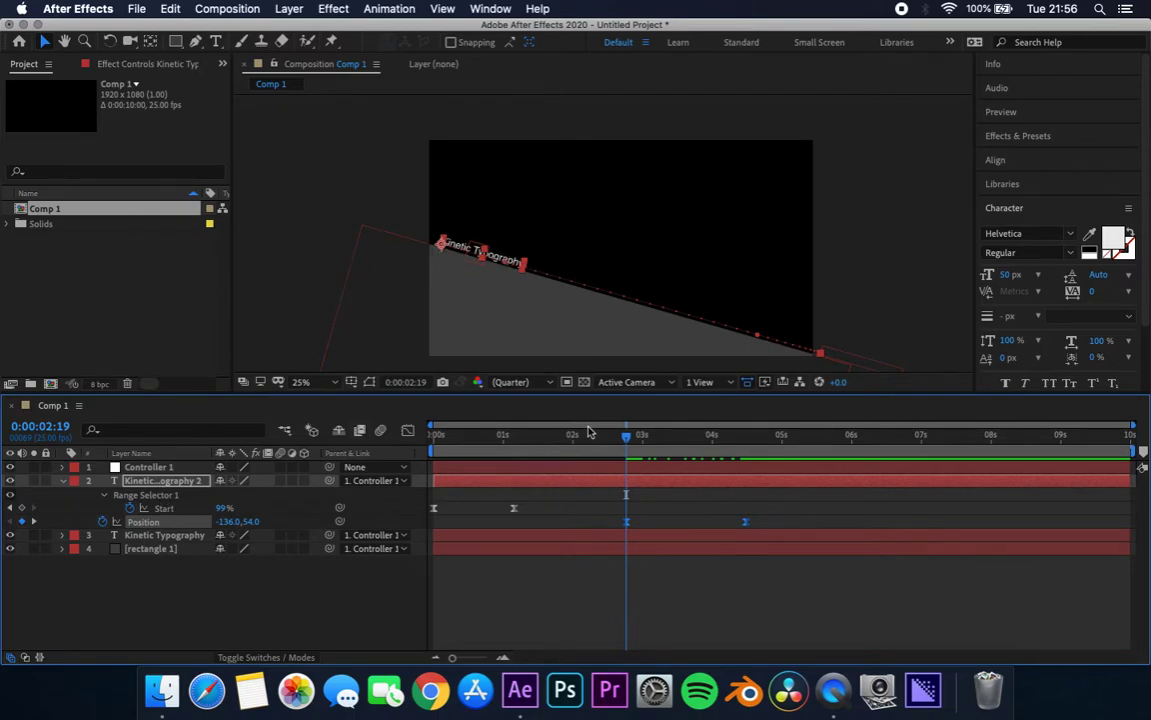
left_click_drag(250, 521, 12, 501)
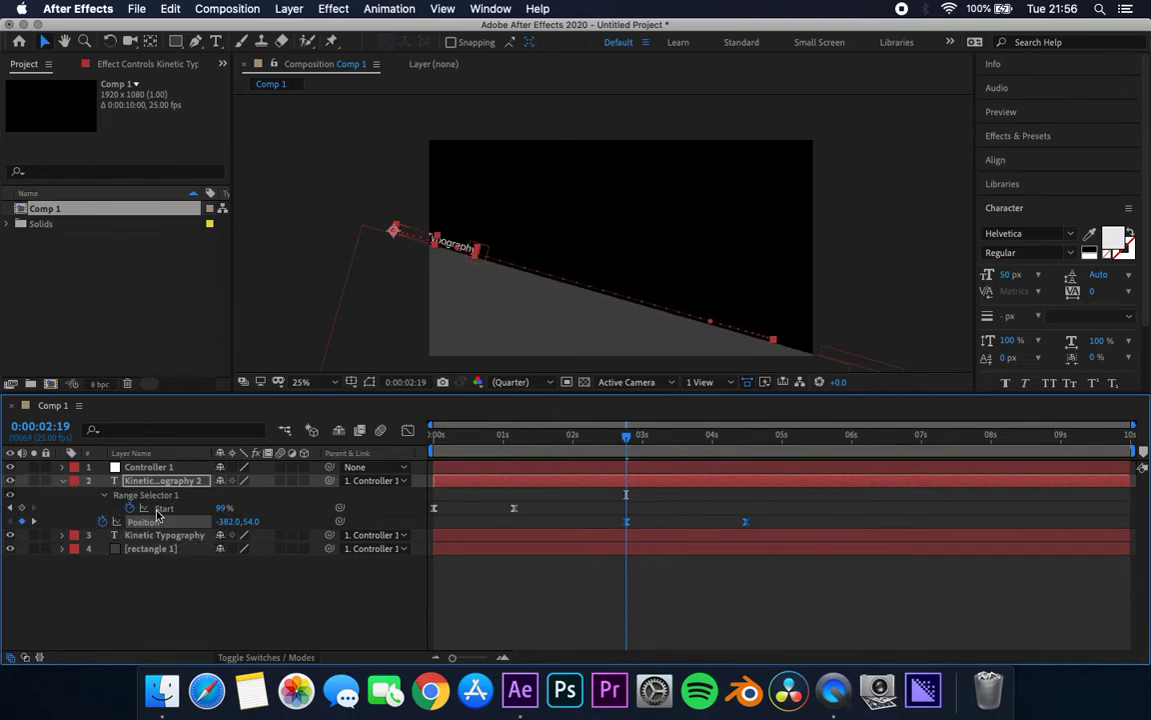
left_click_drag(222, 526, 6, 485)
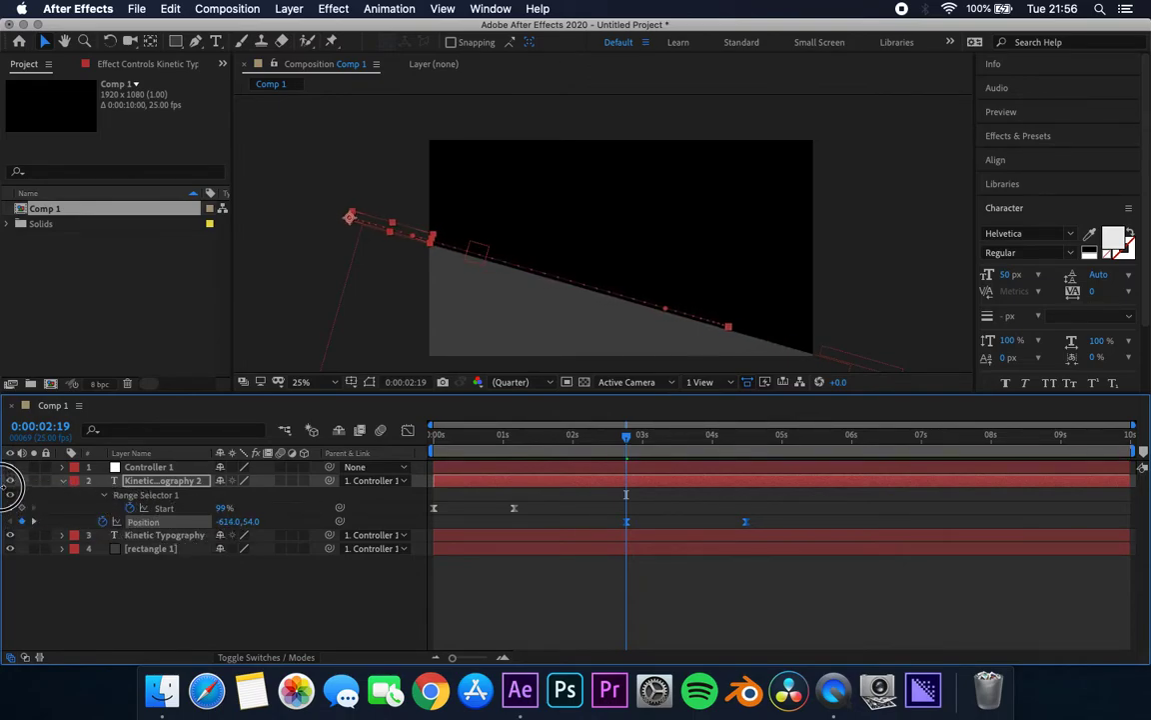
- Lower the X of the duplicate's two selected Position keyframes to 207 at 0:00:04:12, and preview the animation from the start
left_click_drag(625, 440, 744, 460)
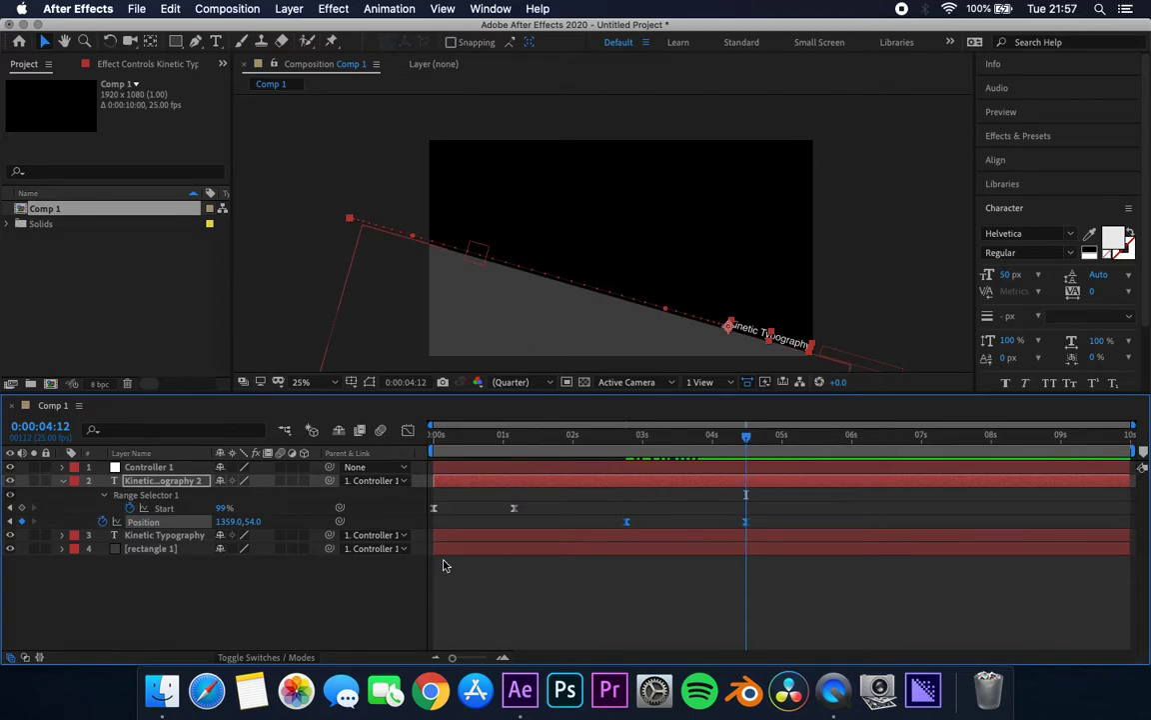
left_click_drag(228, 524, 14, 512)
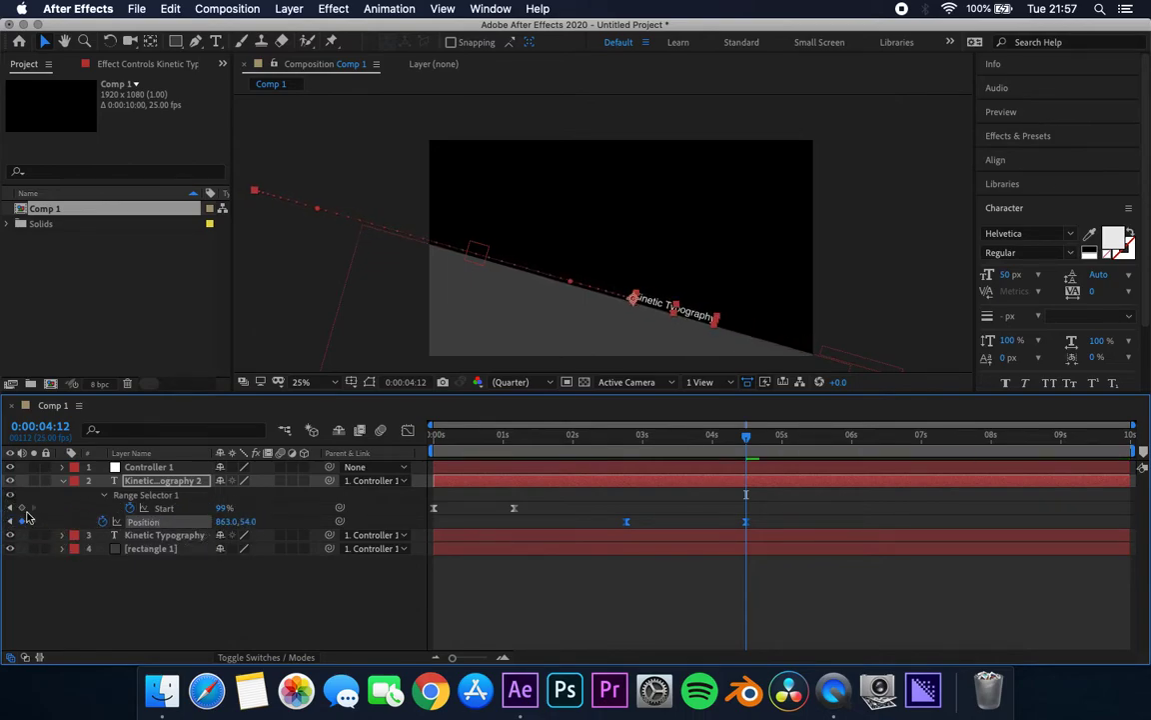
left_click_drag(229, 521, 12, 477)
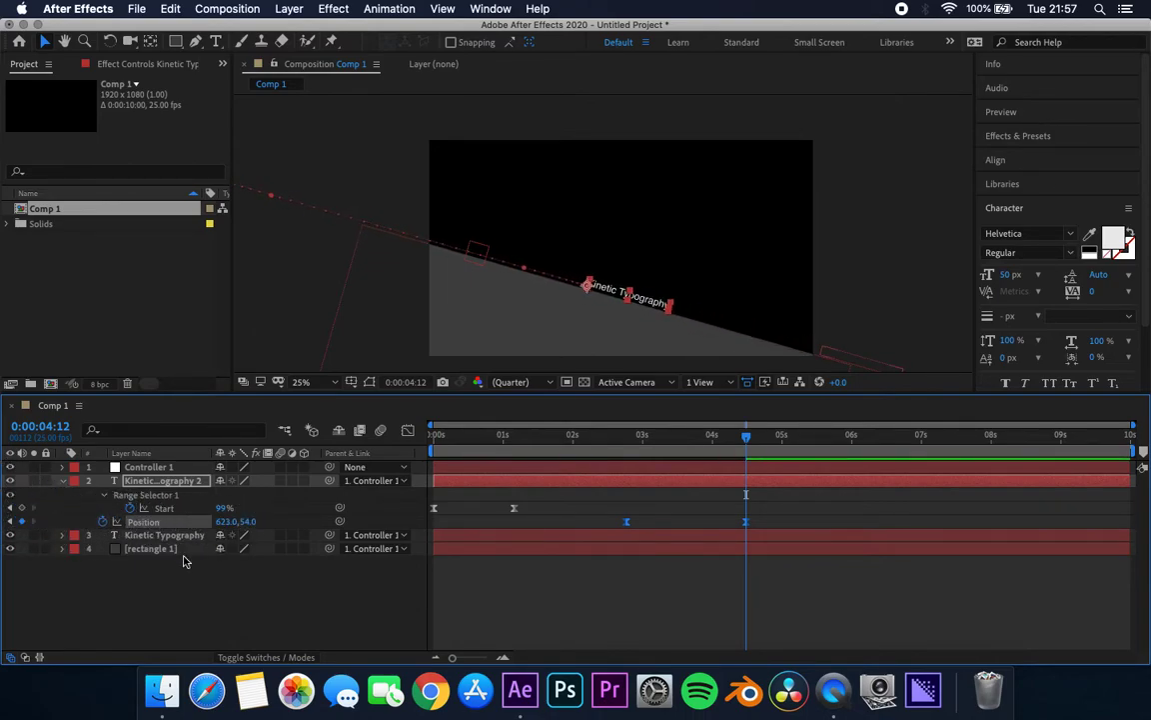
left_click_drag(227, 521, 88, 504)
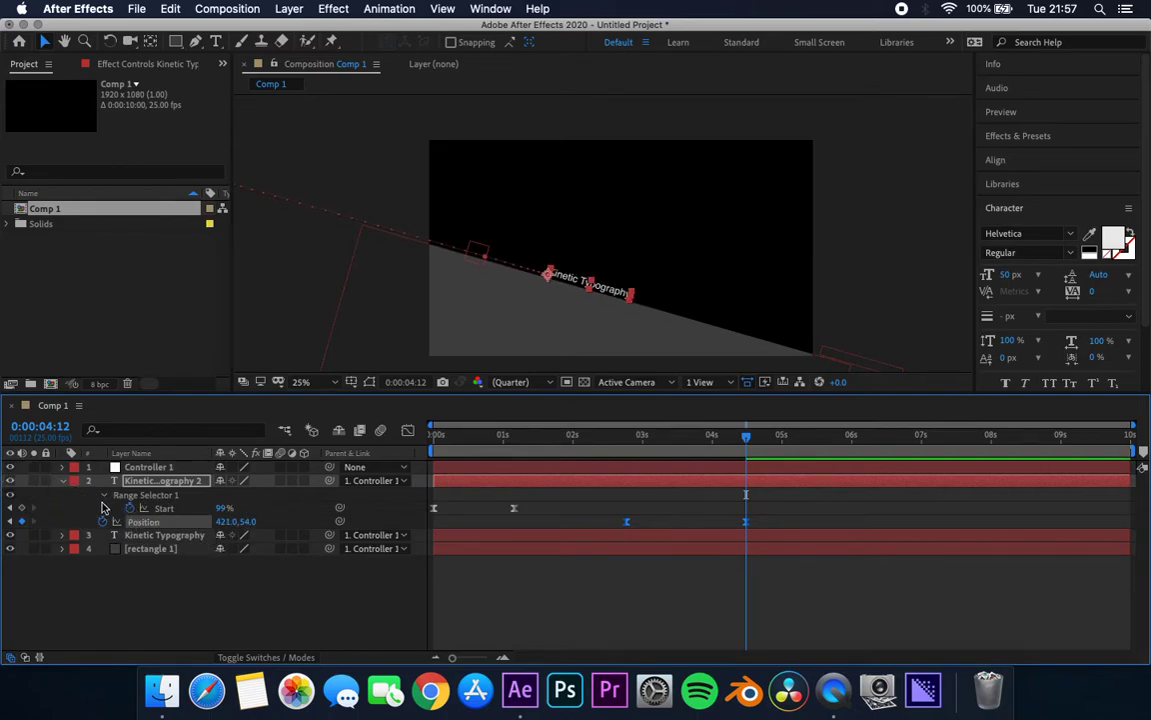
left_click_drag(226, 530, 20, 446)
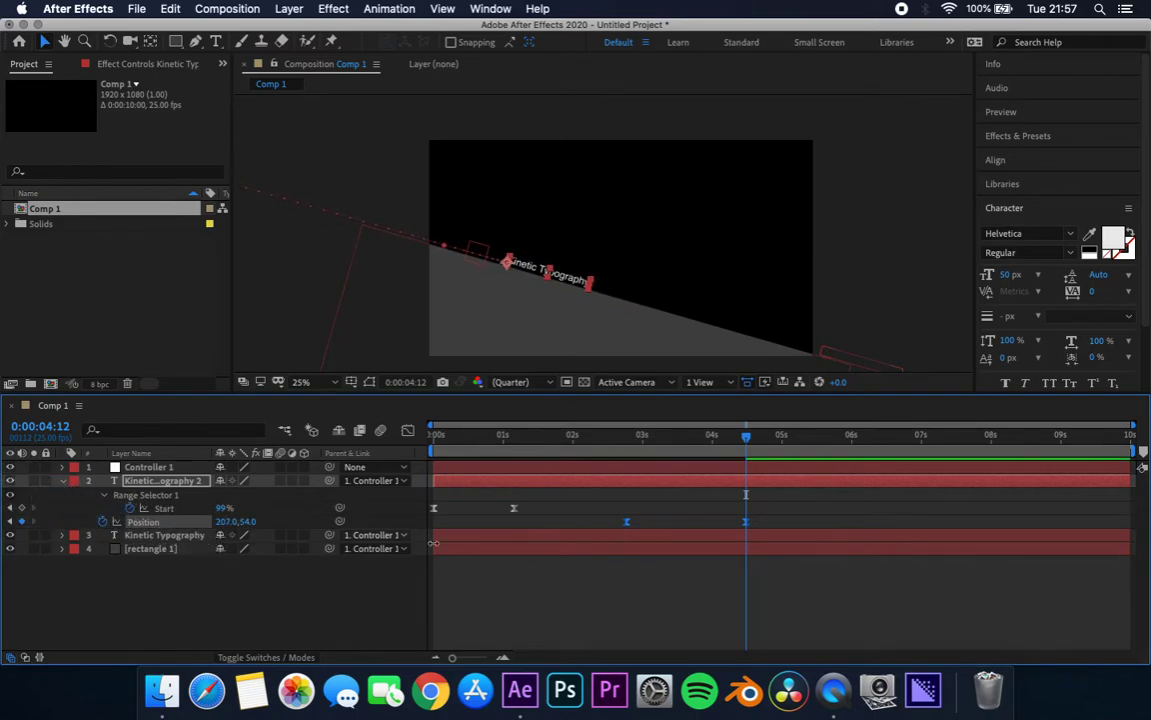
key("Home")
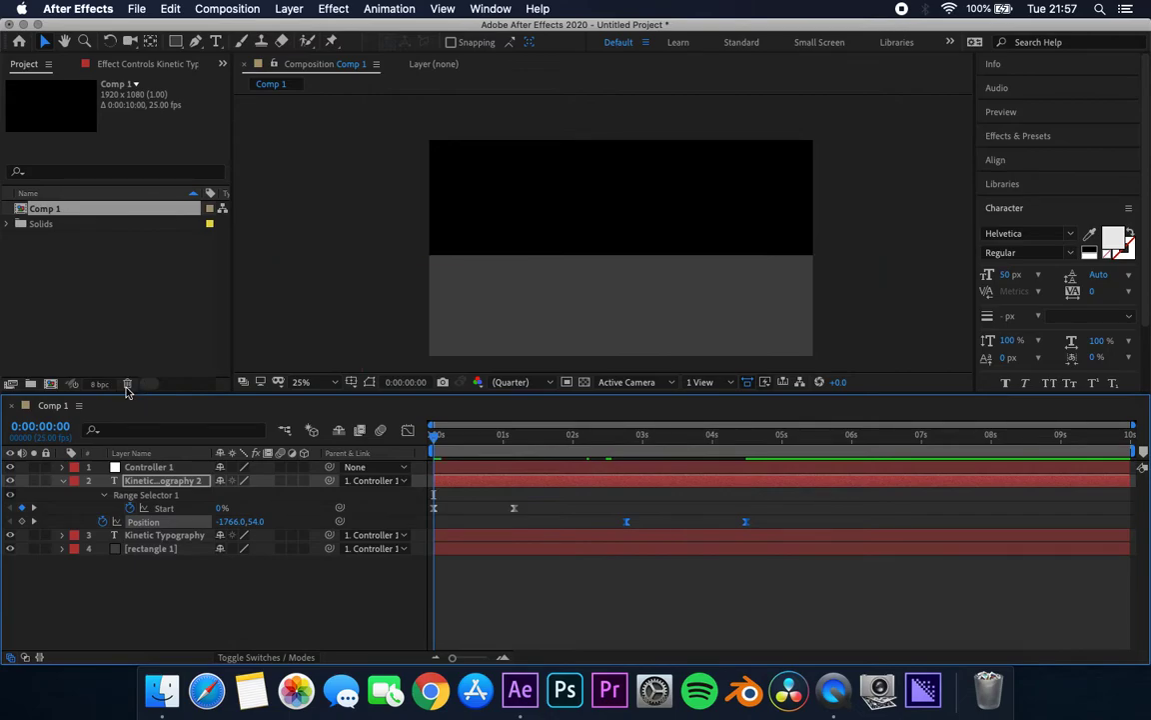
key("space")
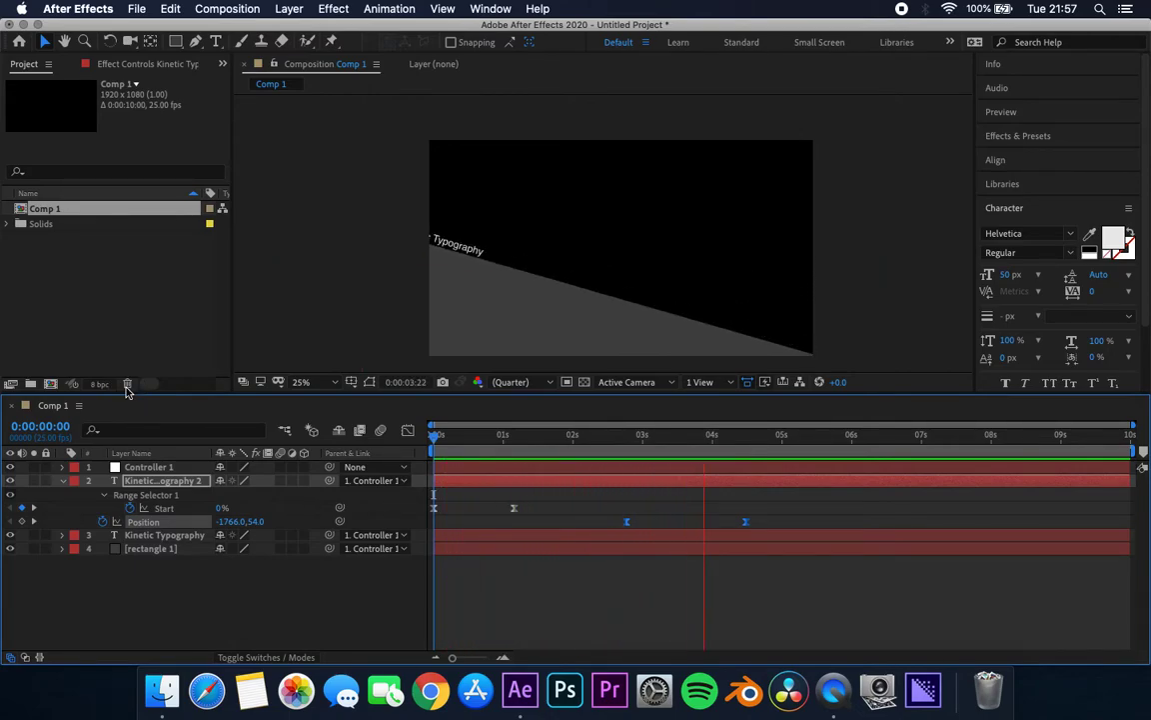
key("space")
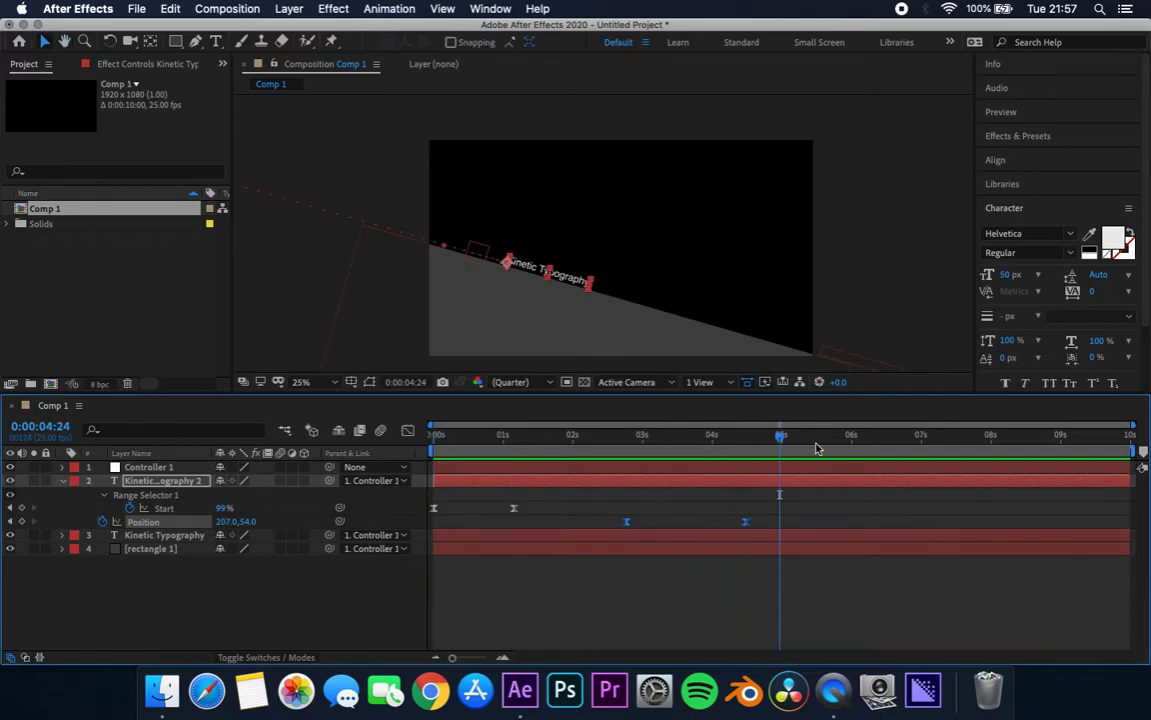
- Raise the X of the duplicate's two selected Position keyframes to -735 at 0:00:02:19, and preview from there
left_click_drag(781, 440, 627, 443)
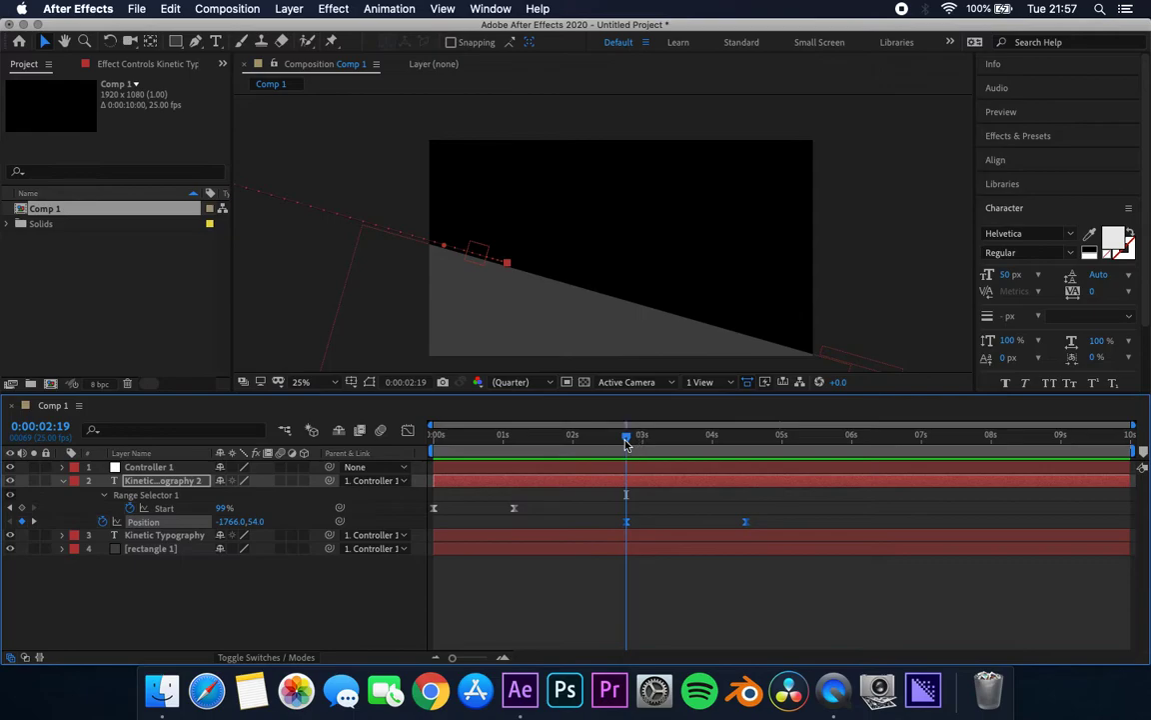
left_click_drag(240, 521, 935, 617)
left_click_drag(230, 521, 466, 561)
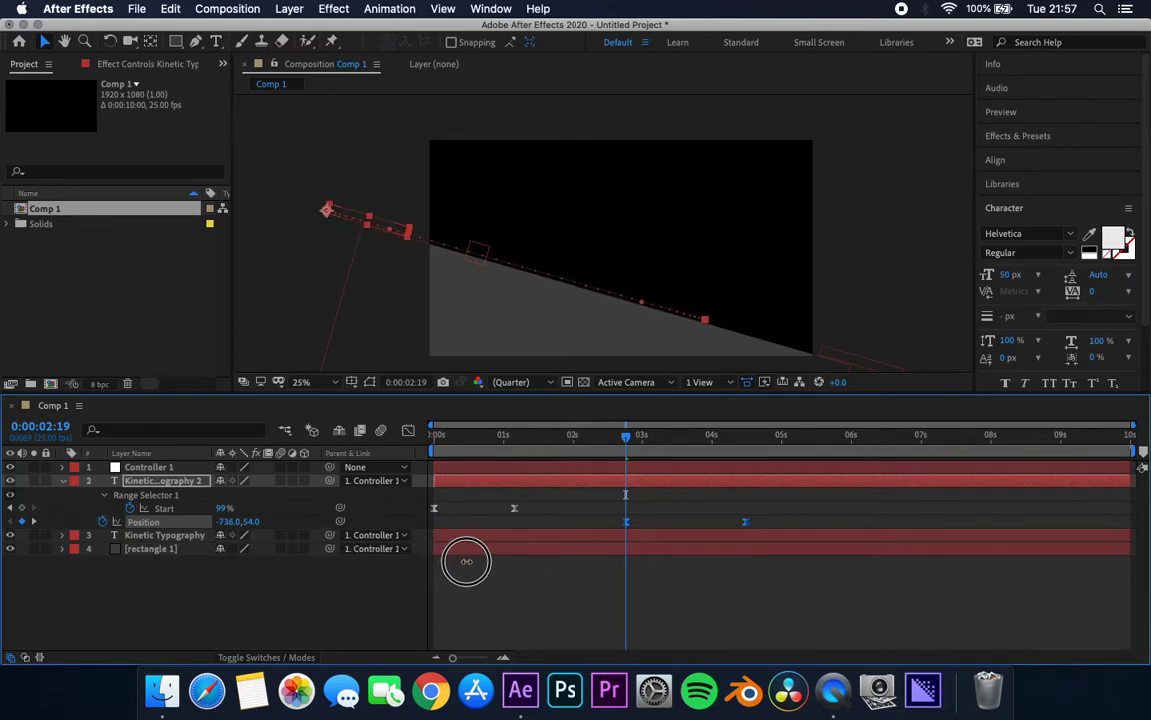
key("space")
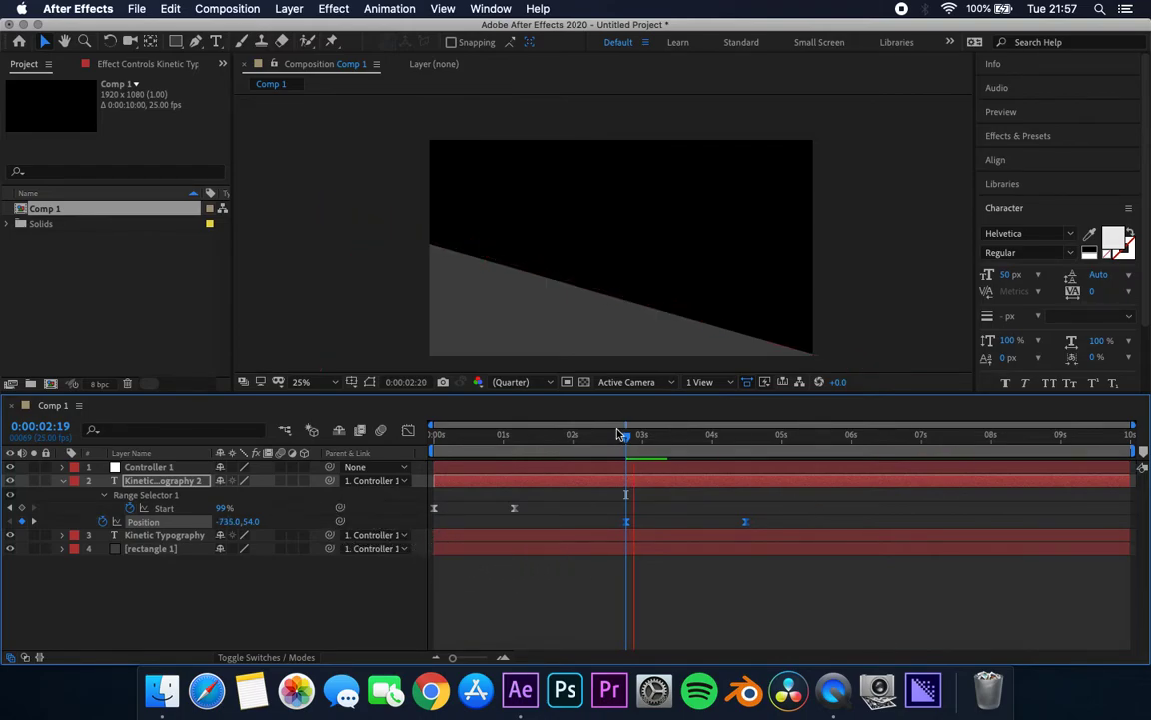
- Add a Position keyframe to the duplicated text at 0:00:03:15, delete its final Position keyframe, and preview from 0:00:00:15
left_click(710, 438)
left_click_drag(710, 438, 688, 448)
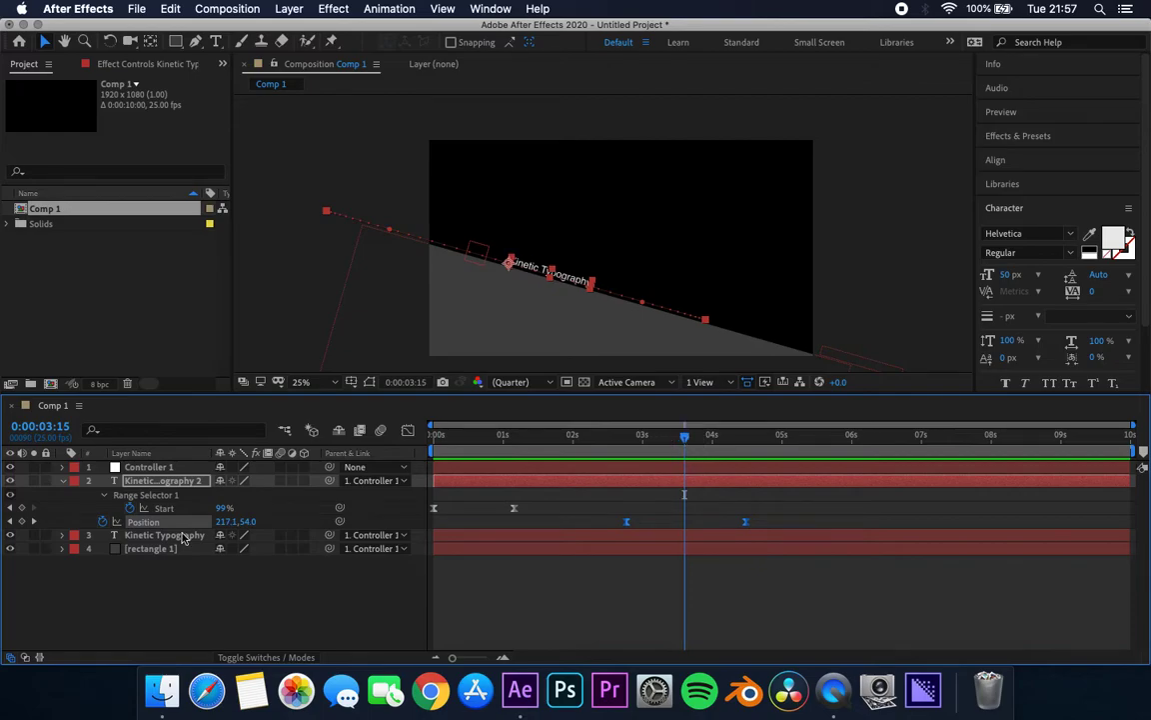
left_click(22, 521)
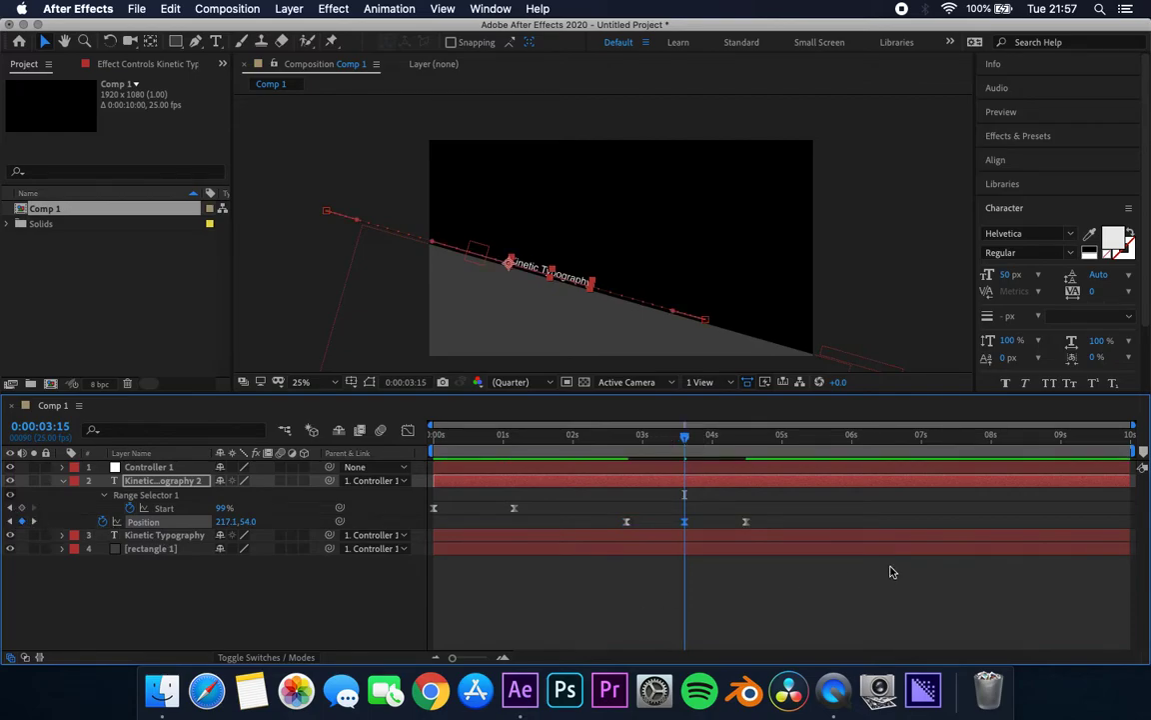
key("Delete")
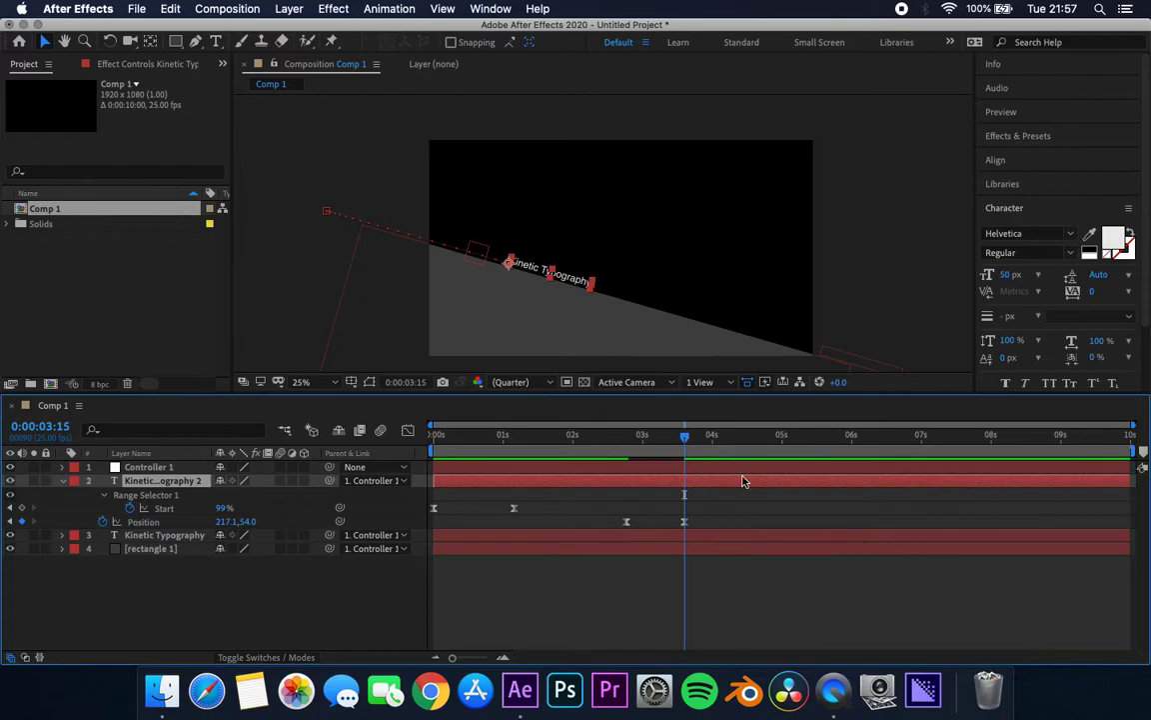
left_click_drag(689, 430, 478, 460)
key("space")
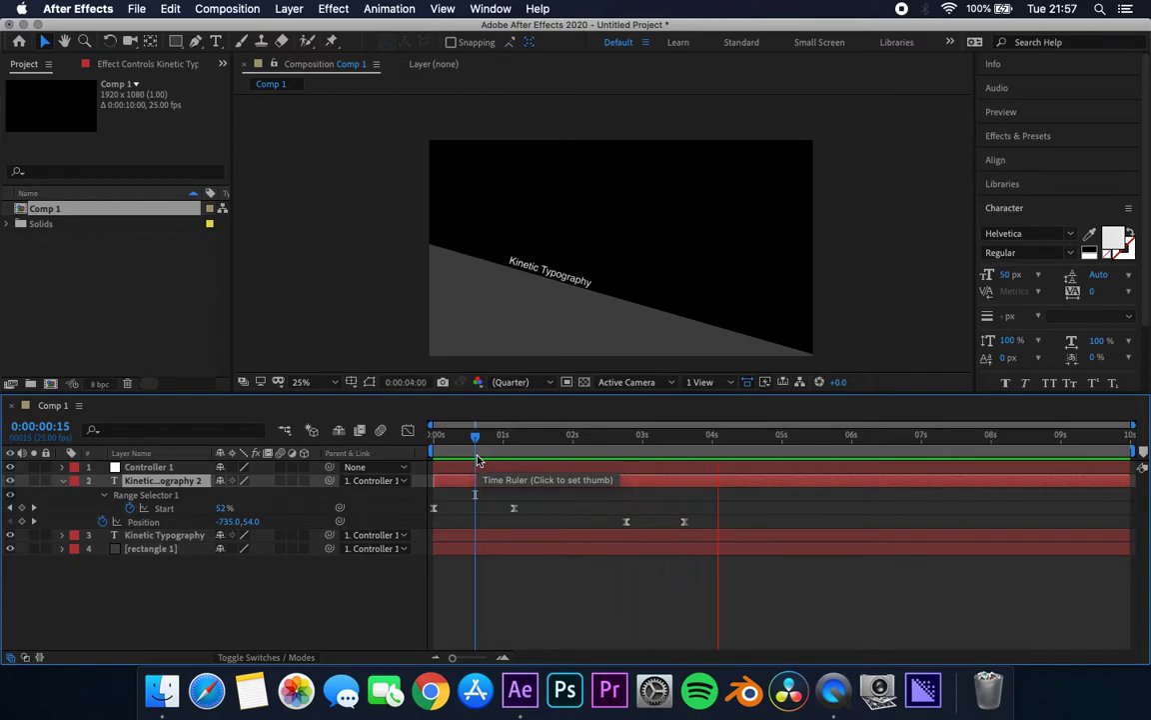
key("space")
- Move the duplicate's last Position keyframe to 0:00:04:01, lower its X to 85.1, and preview from 0:00:02:13
left_click_drag(684, 524, 716, 527)
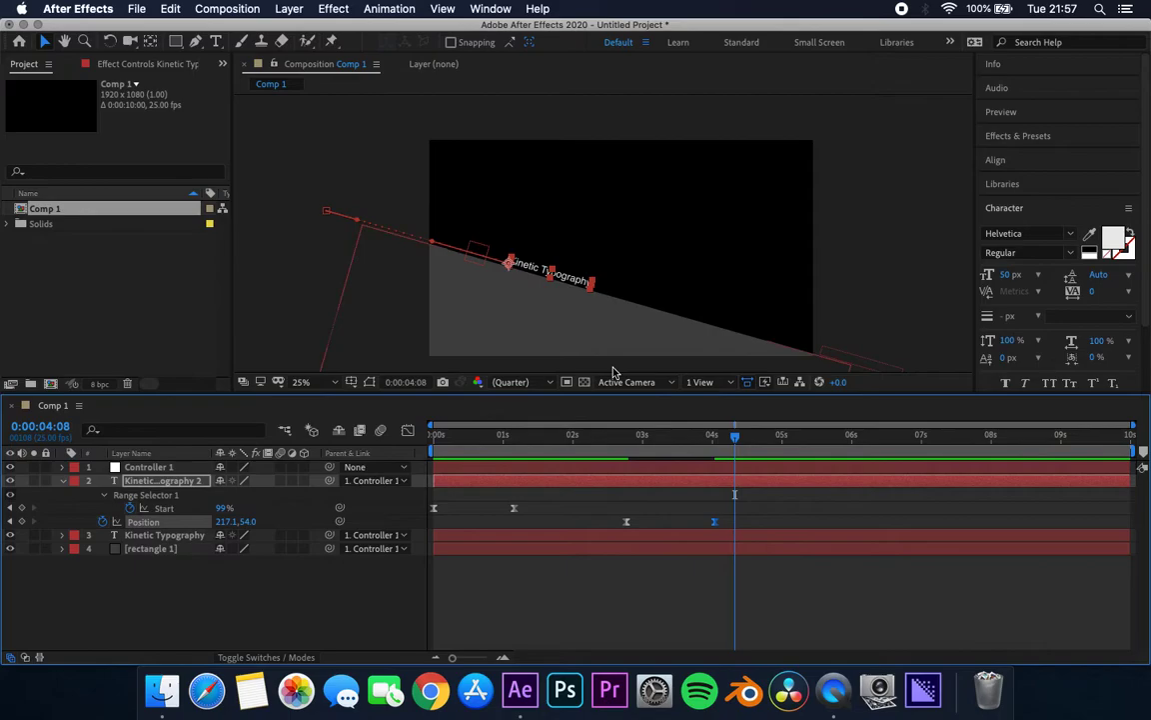
left_click_drag(738, 444, 716, 443)
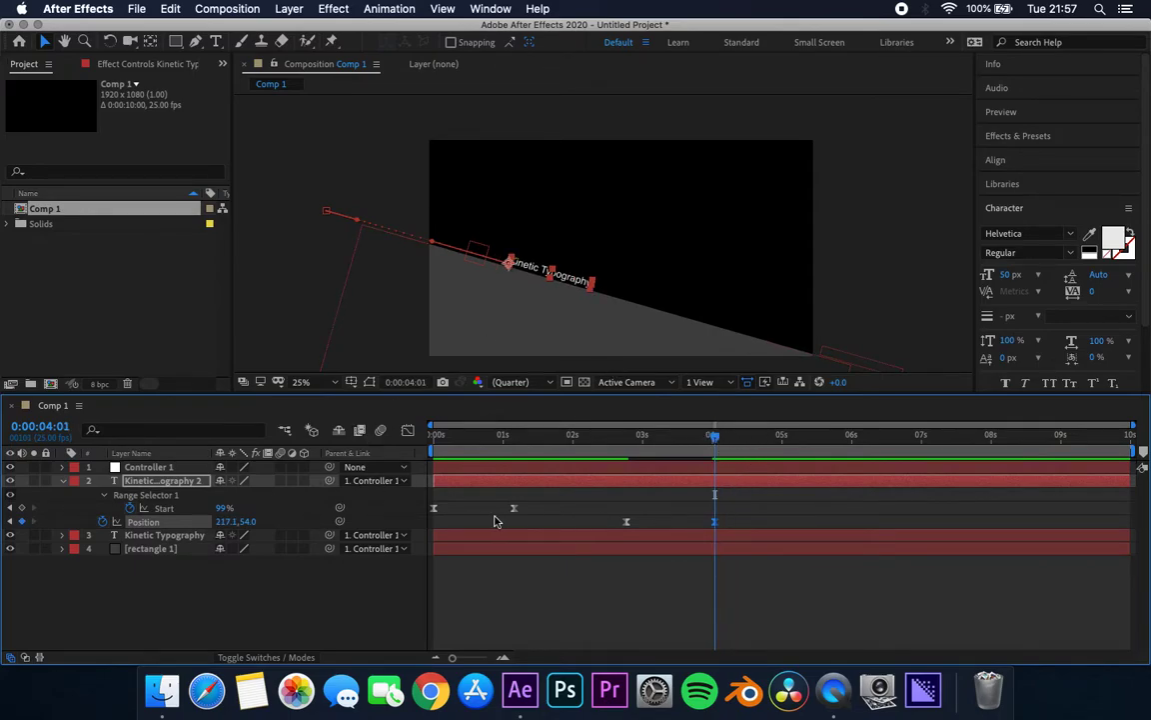
left_click_drag(226, 530, 121, 531)
left_click(607, 439)
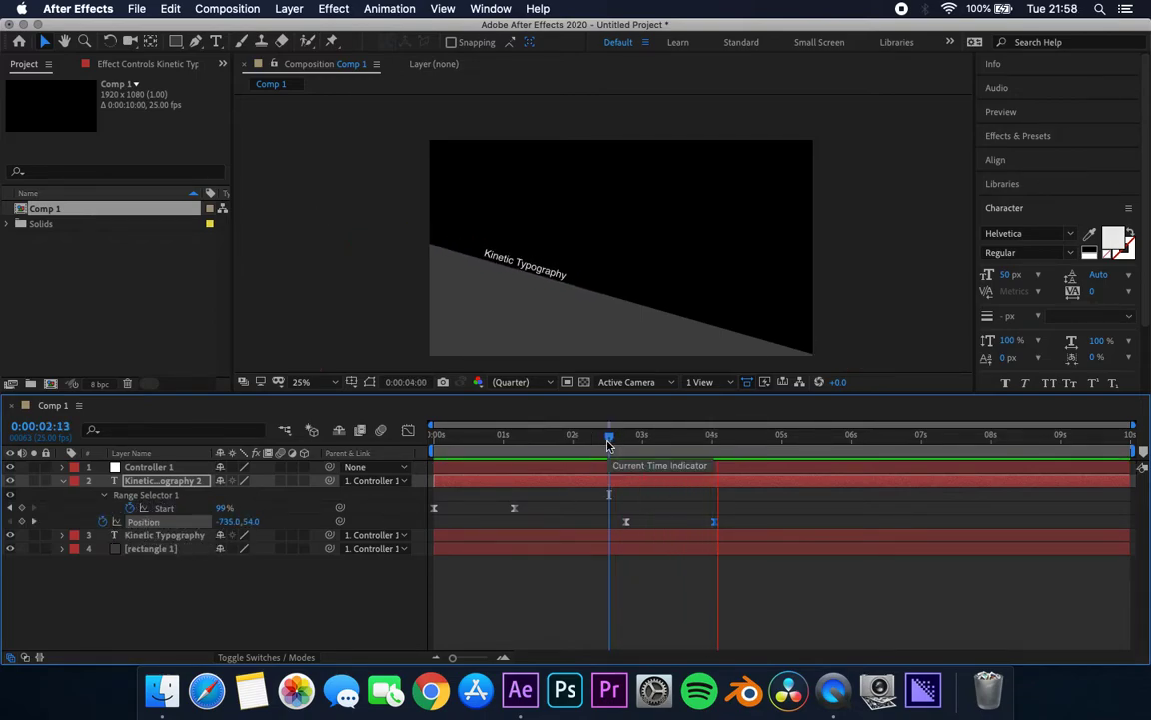
key("space")
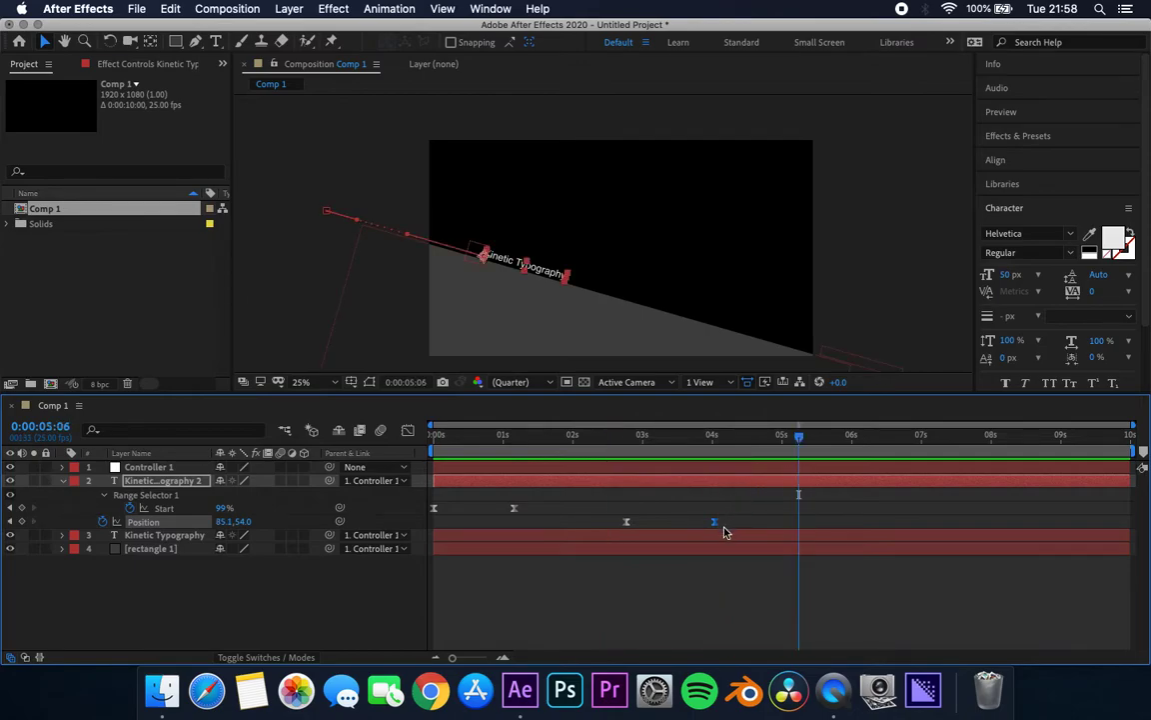
- Move the duplicate's first Position keyframe earlier to about 2.4 seconds, and preview the animation from the start
left_click_drag(626, 521, 604, 523)
left_click(488, 445)
left_click_drag(489, 445, 433, 446)
key("space")
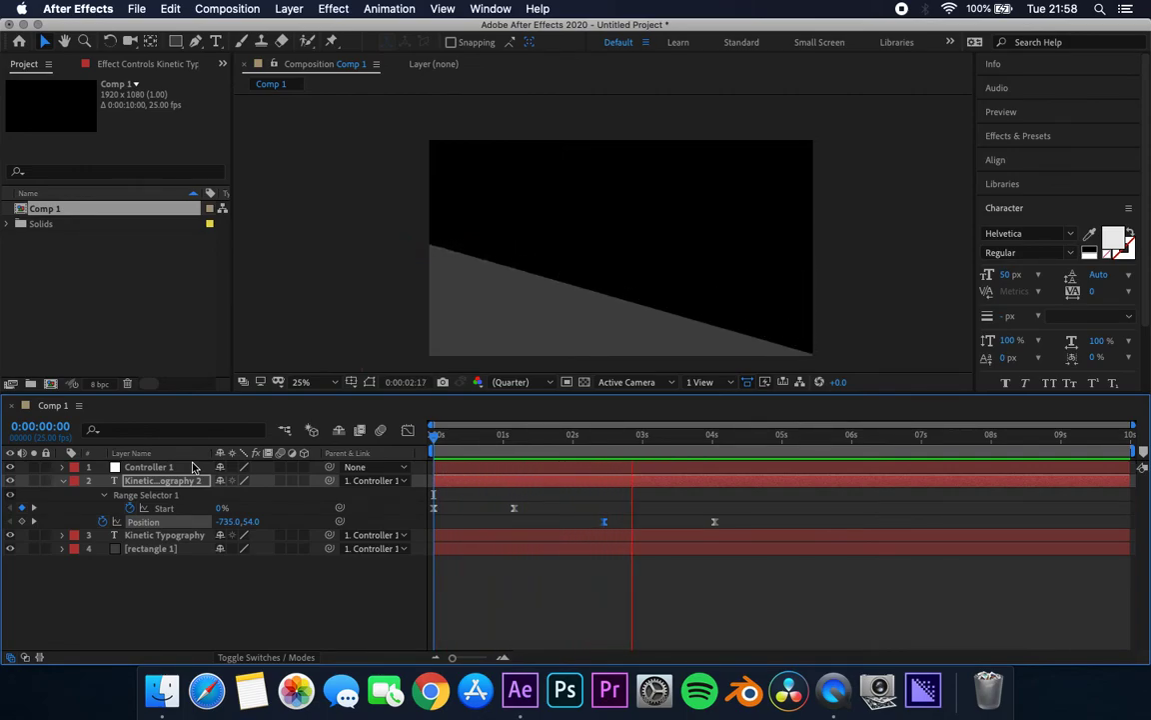
key("space")
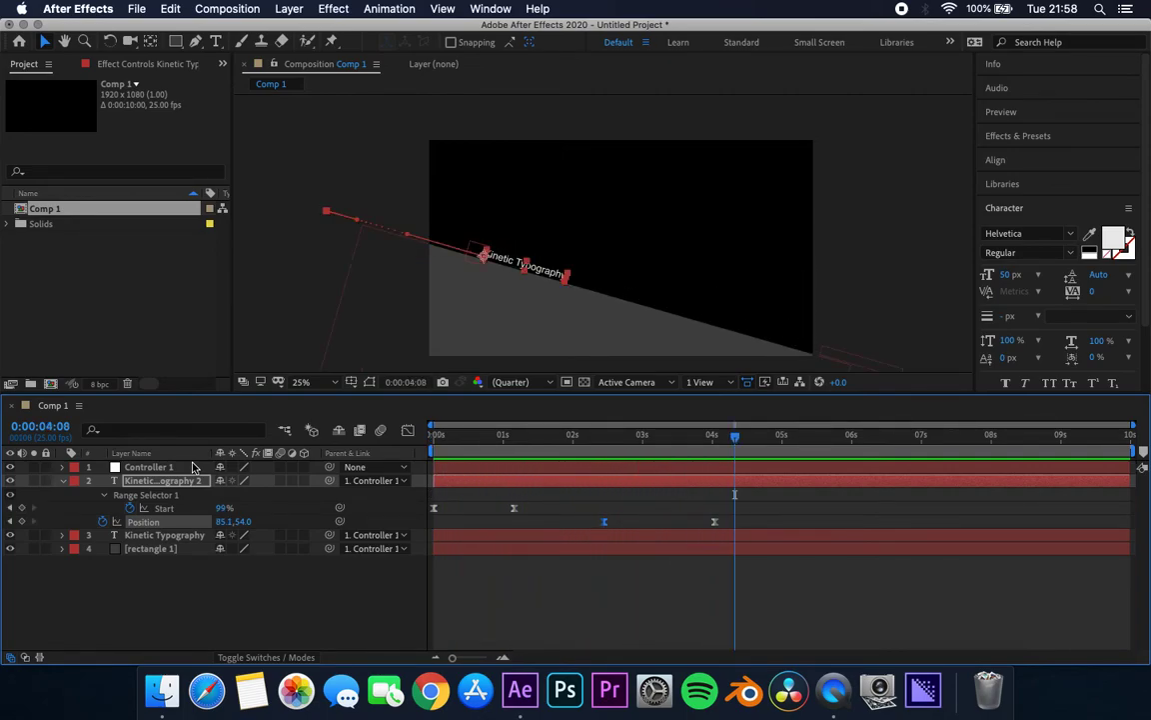
- Move the duplicate's two Position keyframes to about 2.9 and 4.8 seconds, and preview from 0:00:01:21
left_click_drag(603, 521, 636, 524)
left_click_drag(714, 523, 766, 528)
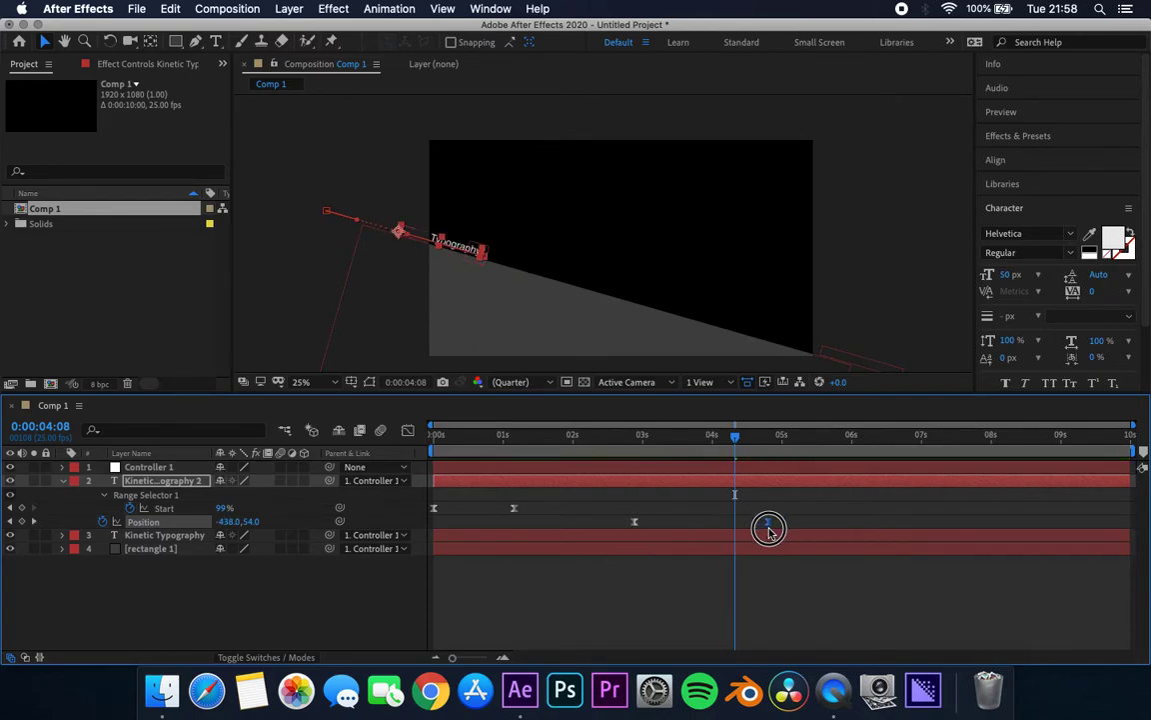
left_click_drag(735, 437, 562, 438)
key("space")
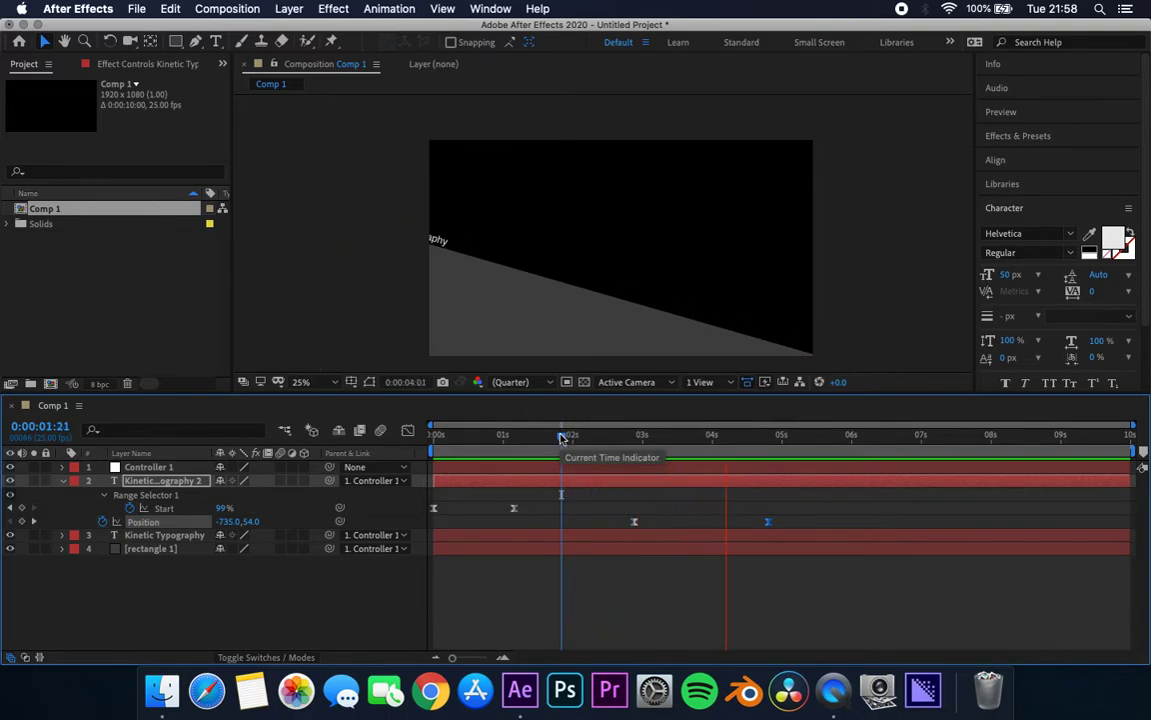
key("space")
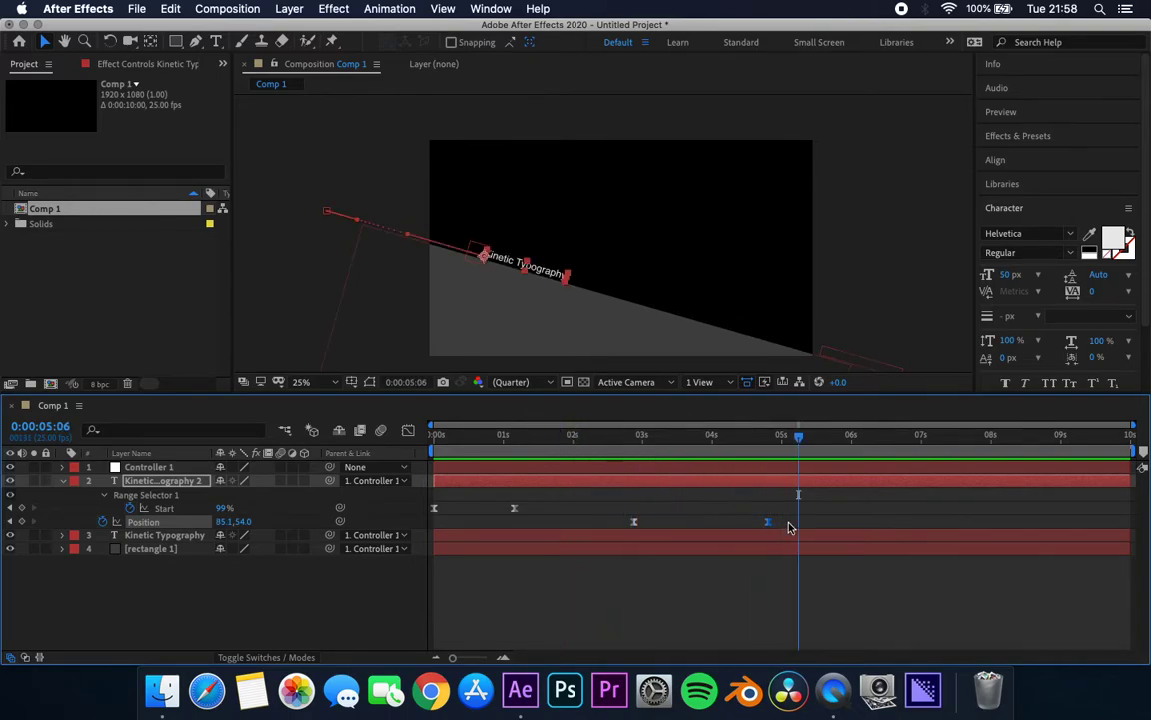
- Clear all Position keyframes of the duplicated text, and create a new one at 0:00:02:17 with X at -670.7
left_click_drag(772, 437, 726, 455)
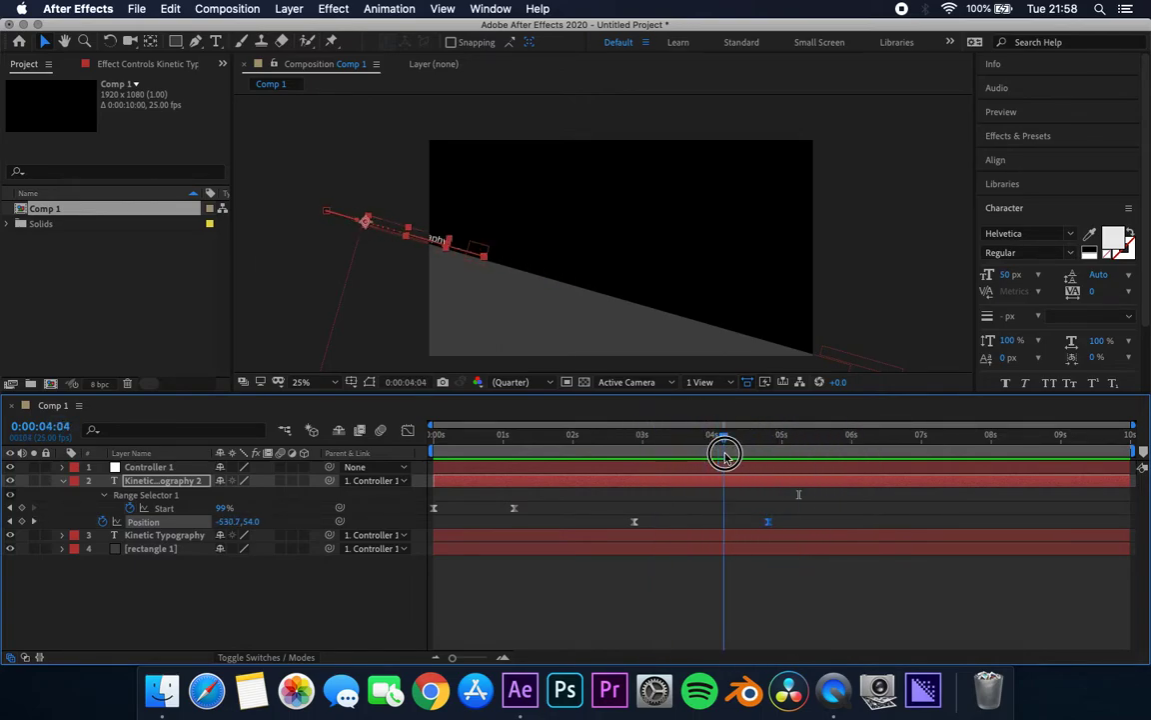
left_click(102, 521)
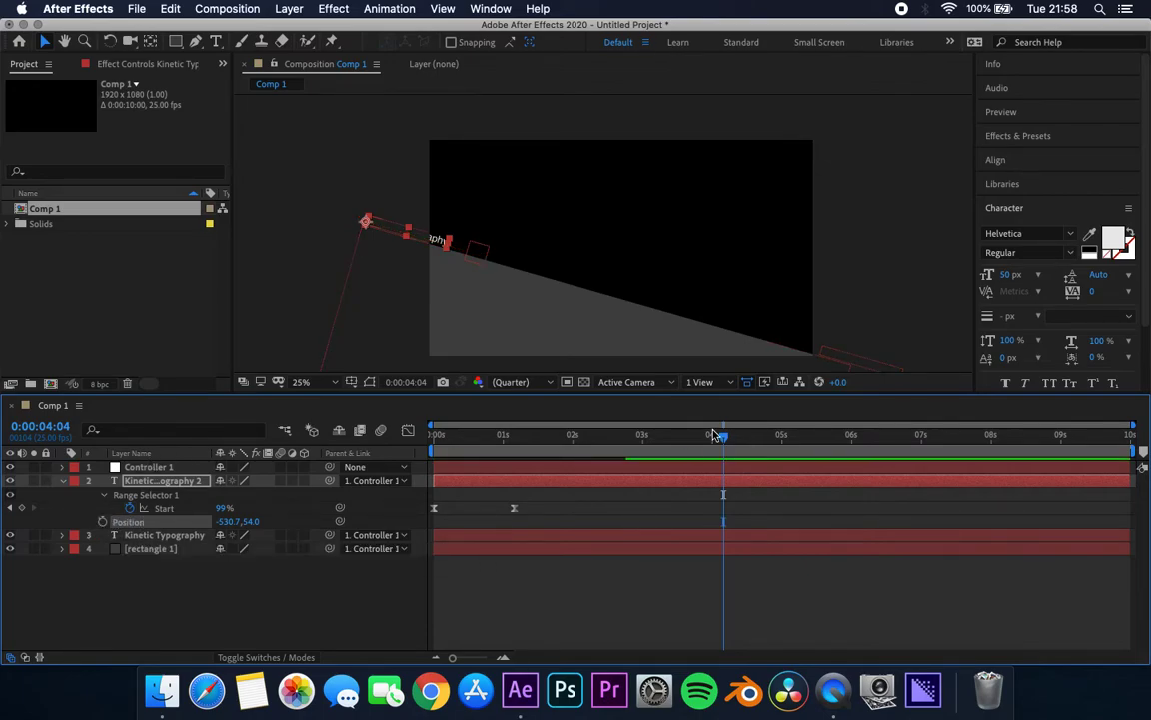
left_click_drag(724, 436, 620, 444)
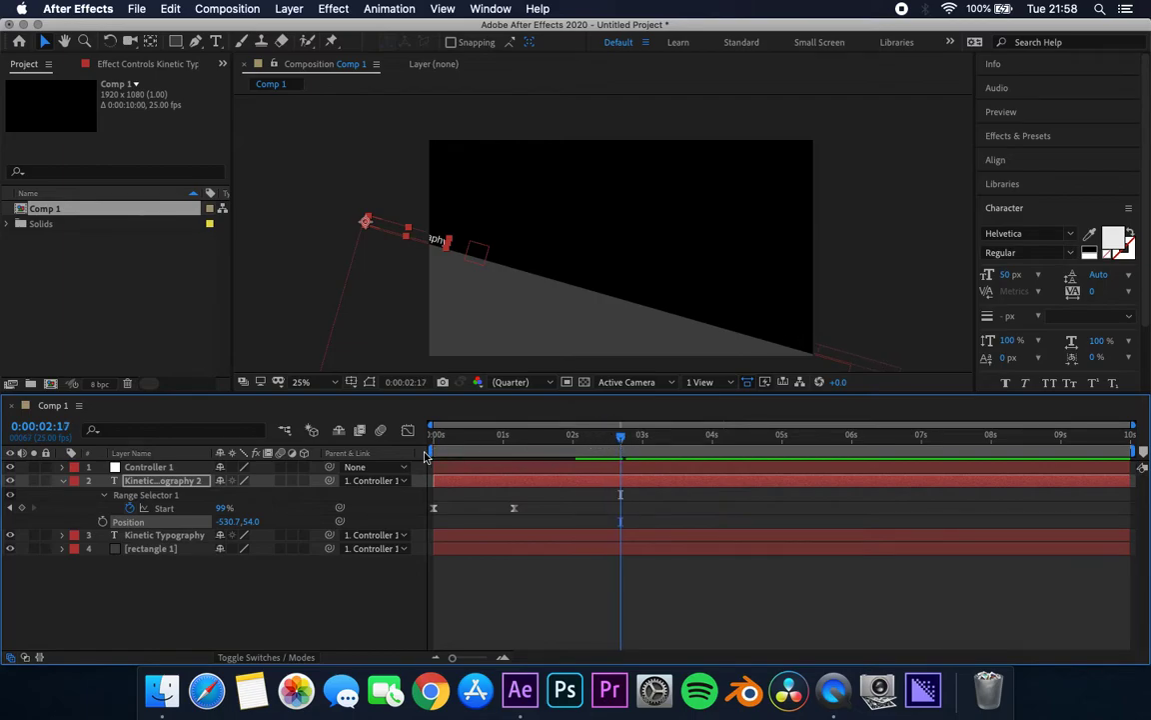
left_click_drag(224, 521, 102, 515)
left_click(102, 521)
- Set the duplicate's Position X to 93.3 at 0:00:04:05, ease both Position keyframes, and preview the animation
left_click_drag(621, 438, 726, 440)
left_click_drag(229, 522, 910, 600)
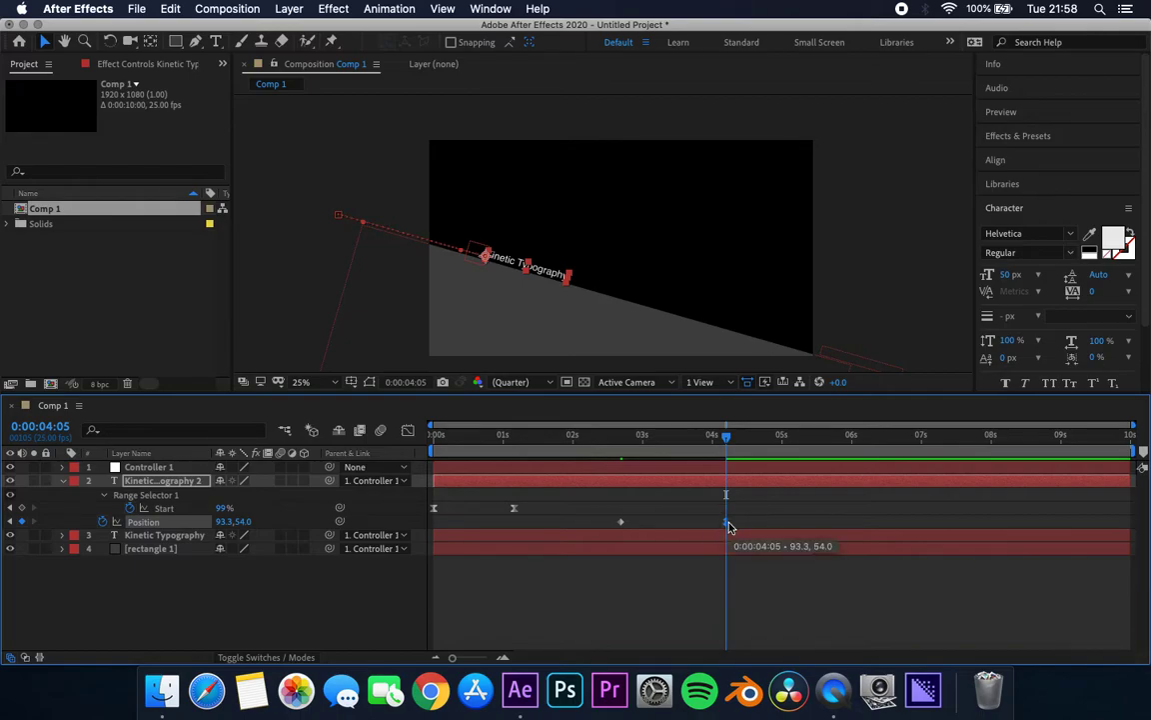
mouse_move(622, 526)
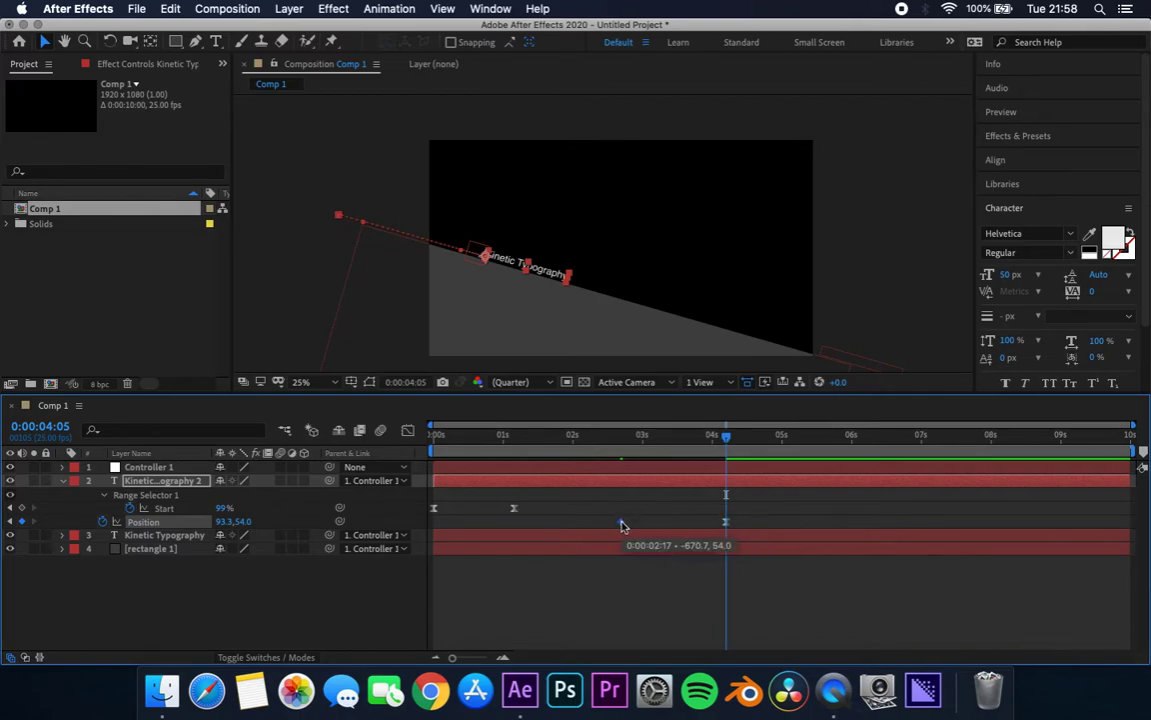
left_click(587, 434)
key("space")
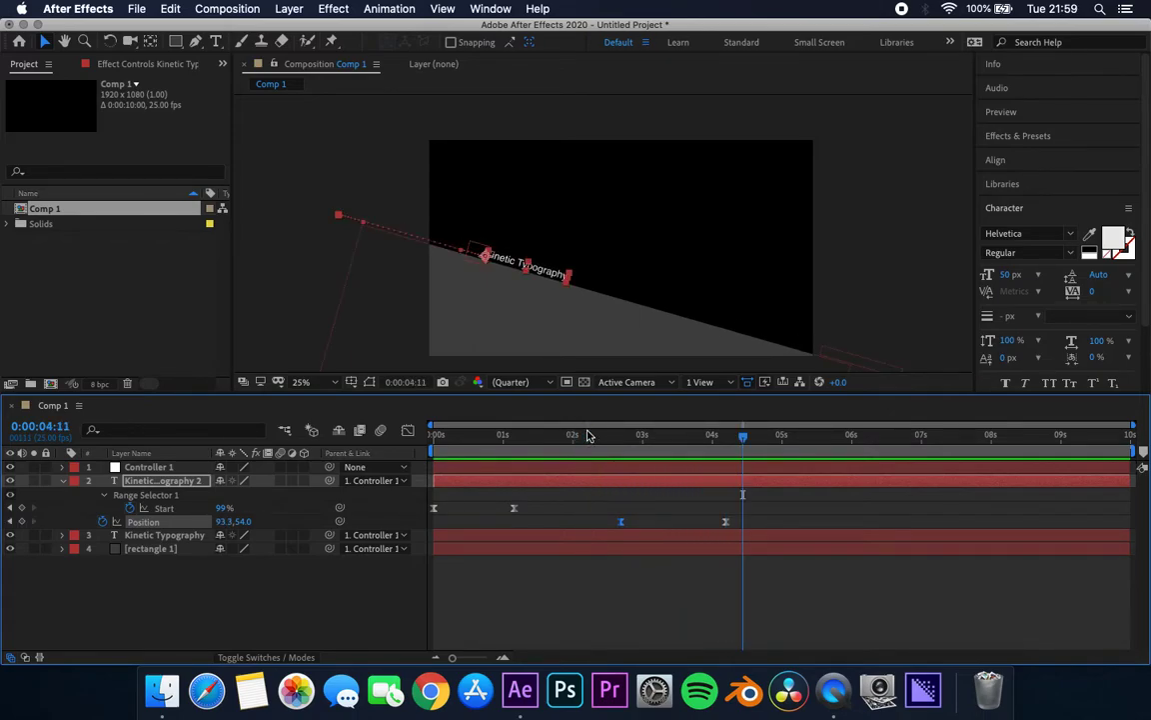
left_click_drag(586, 435, 391, 432)
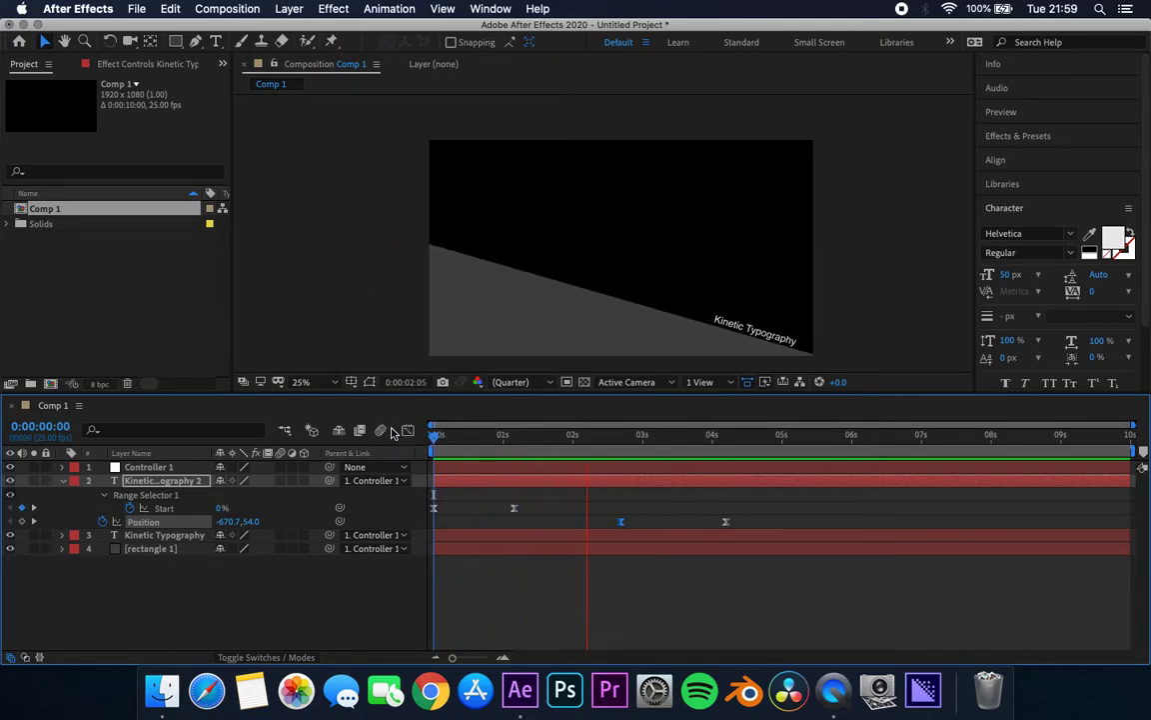
key("space")
- Move the duplicate's last Position keyframe earlier to about 3.5 seconds, and preview from 0:00:01:21
left_click_drag(726, 522, 680, 525)
left_click_drag(639, 439, 561, 438)
key("space")
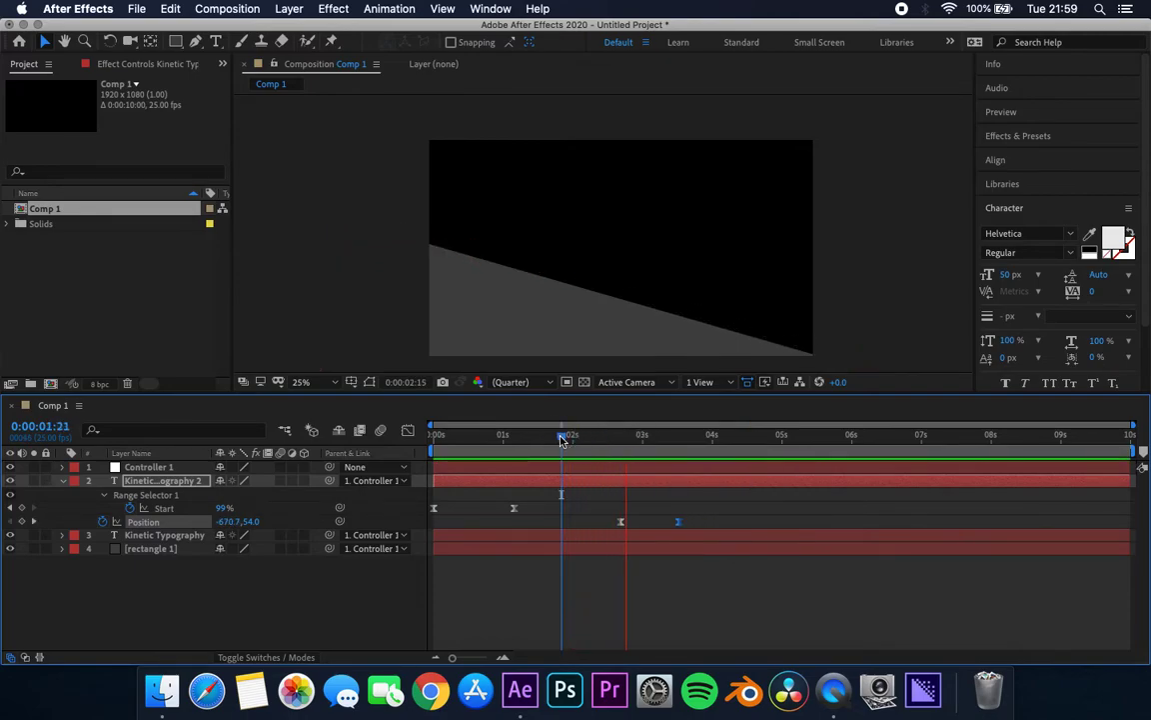
- Change the duplicated layer's text to "Helps tell a story", and preview the animation from the start
double_click(143, 482)
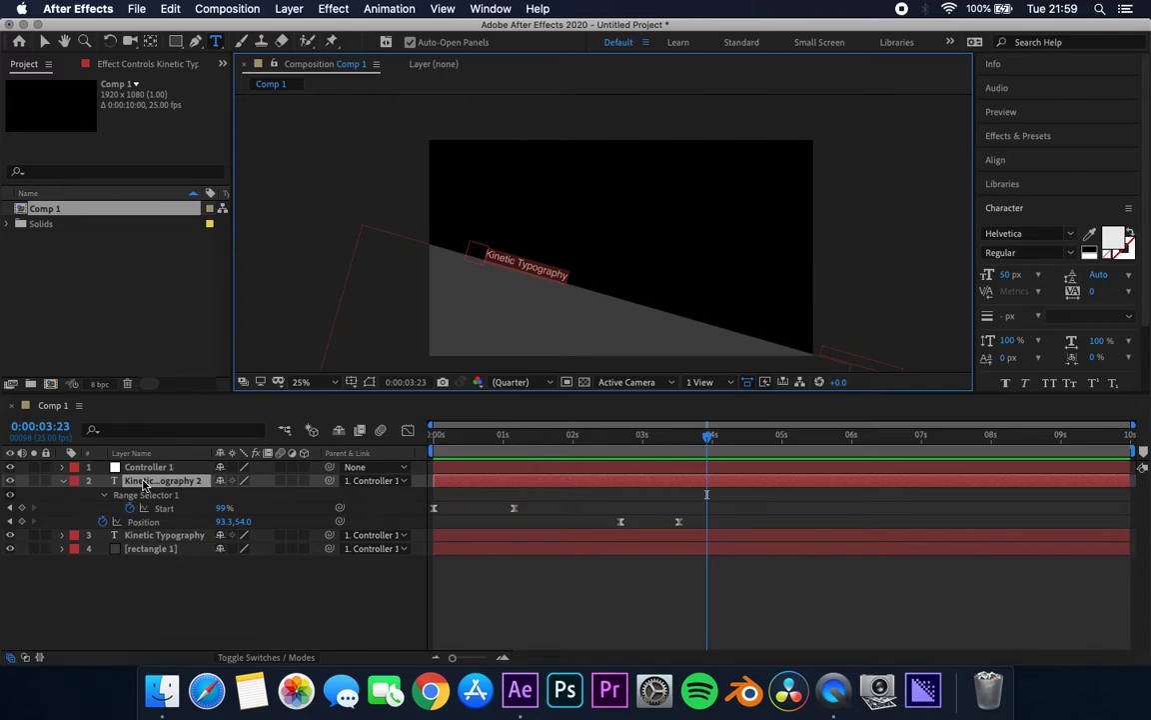
type("HE")
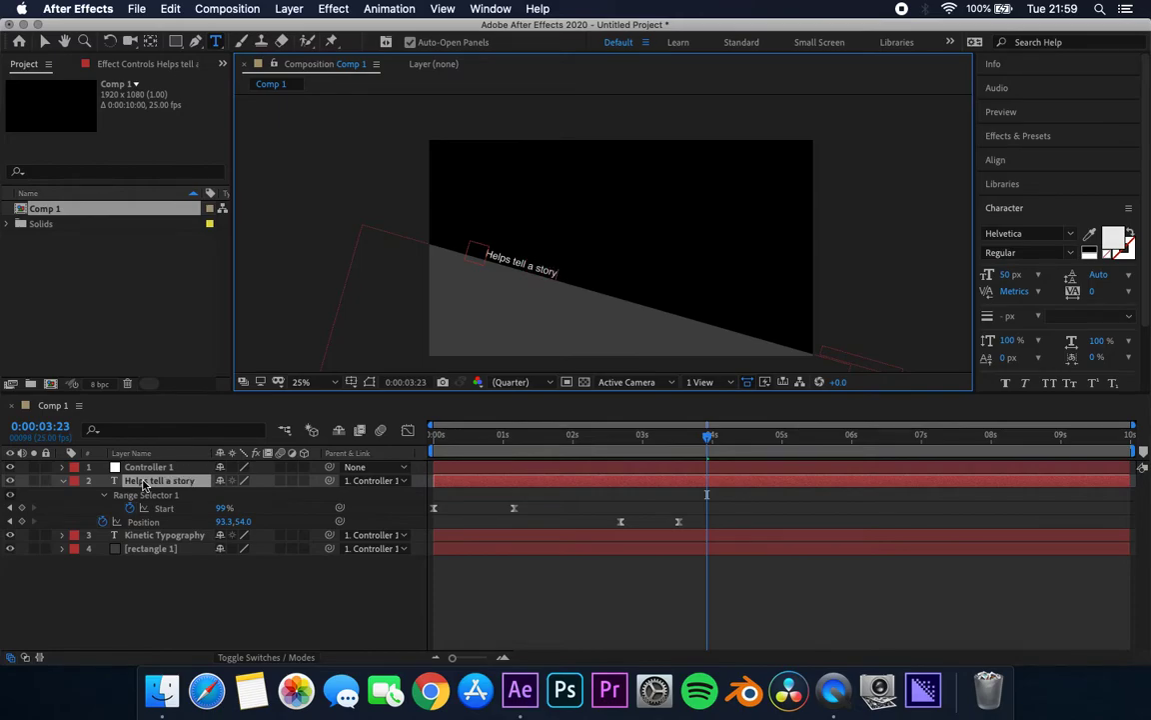
left_click(258, 628)
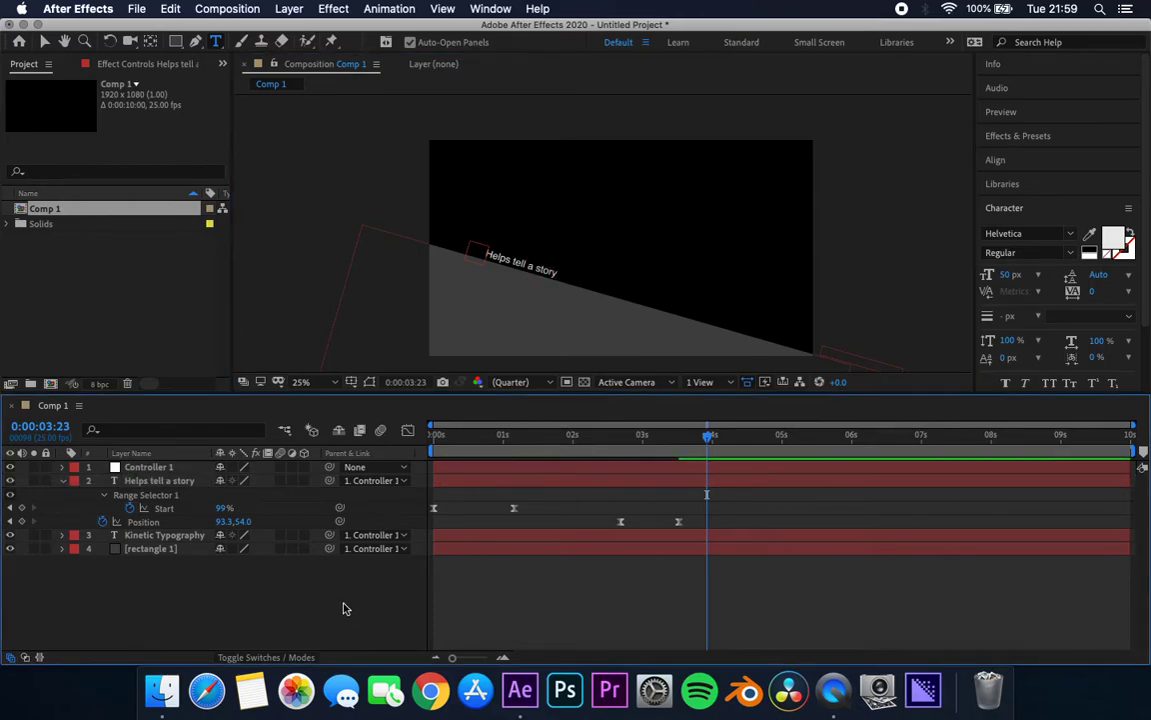
key("space")
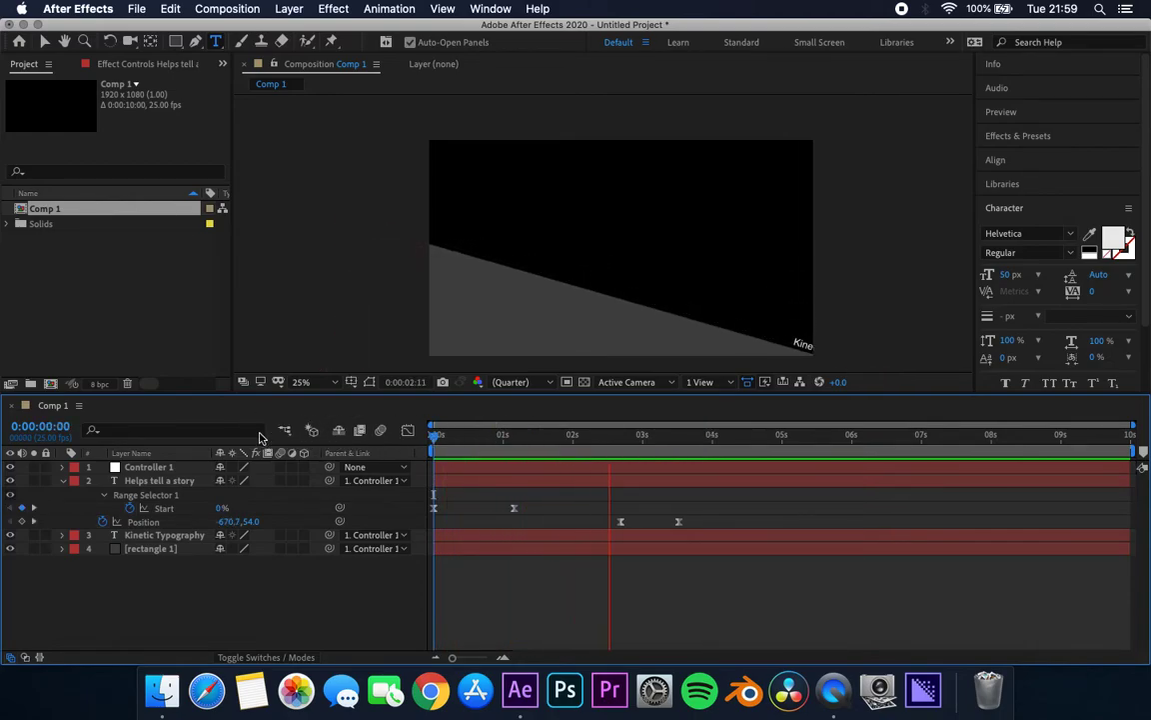
key("space")
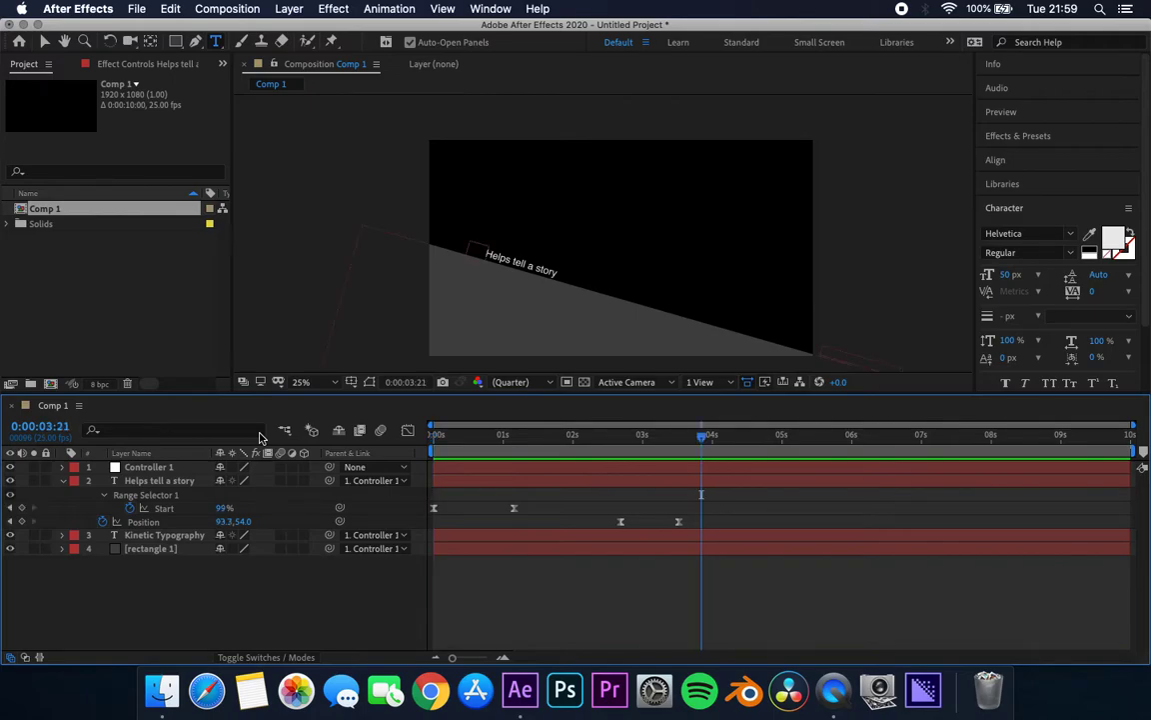
- Collapse the "Helps tell a story" layer, select Controller 1, and preview from 0:00:01:21, stopping at 0:00:03:11
left_click(62, 480)
left_click(145, 467)
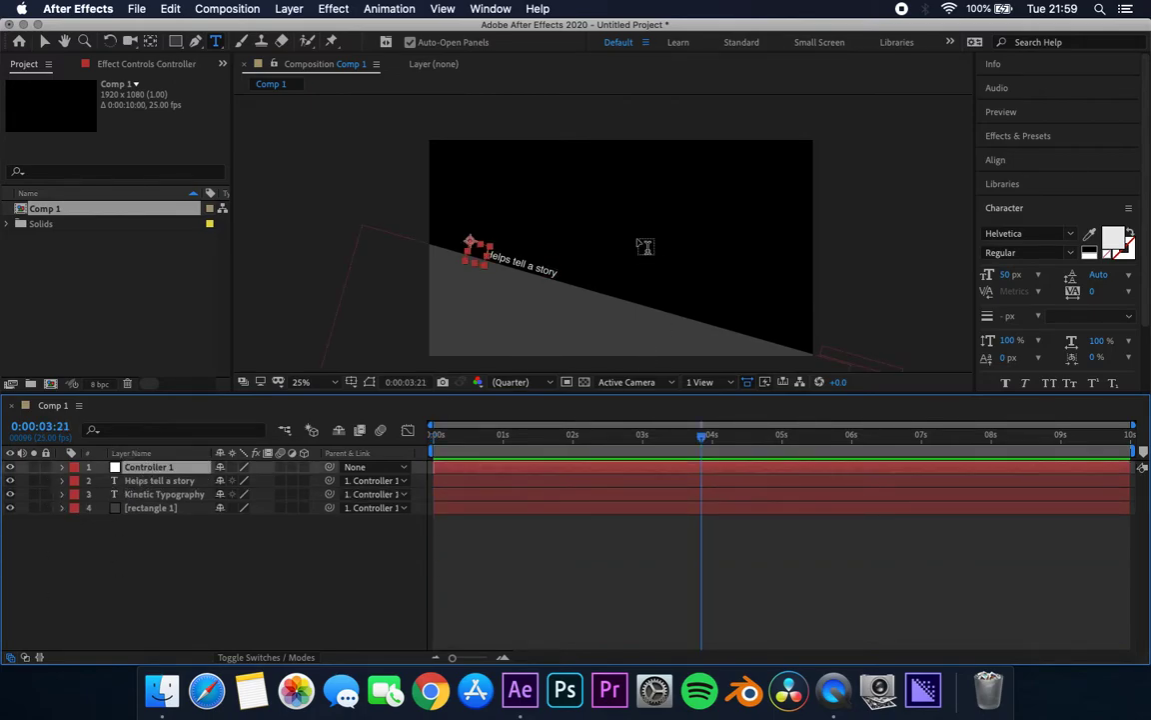
left_click_drag(651, 447, 559, 438)
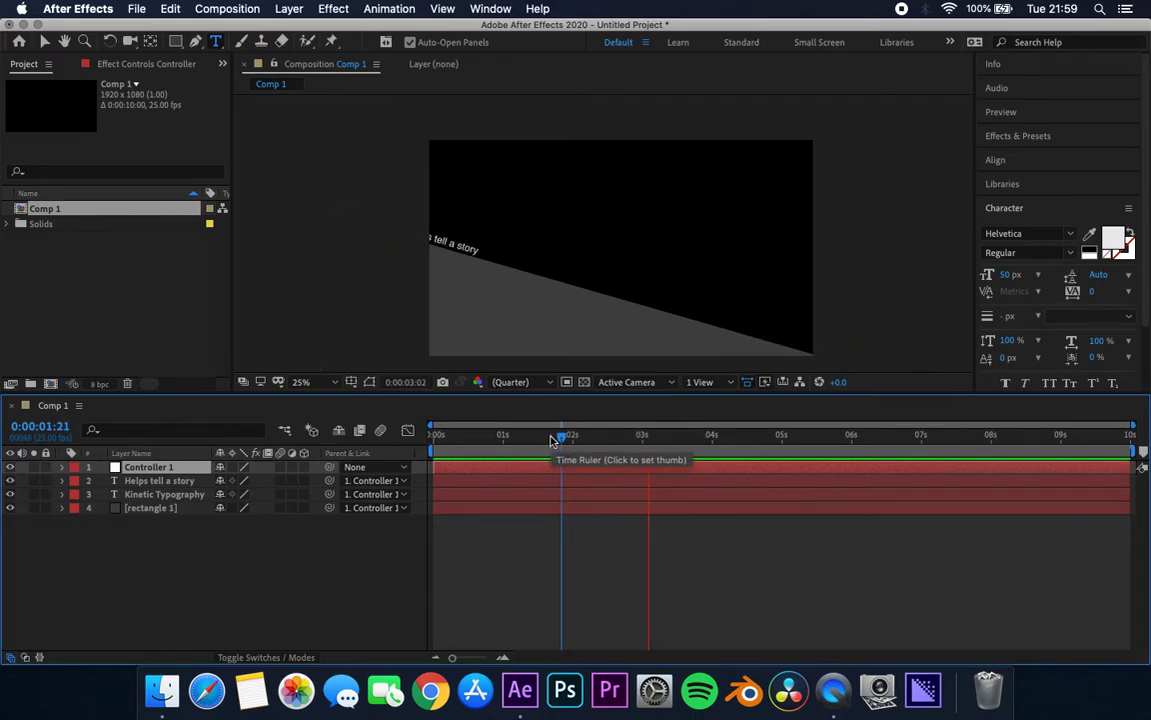
key("space")
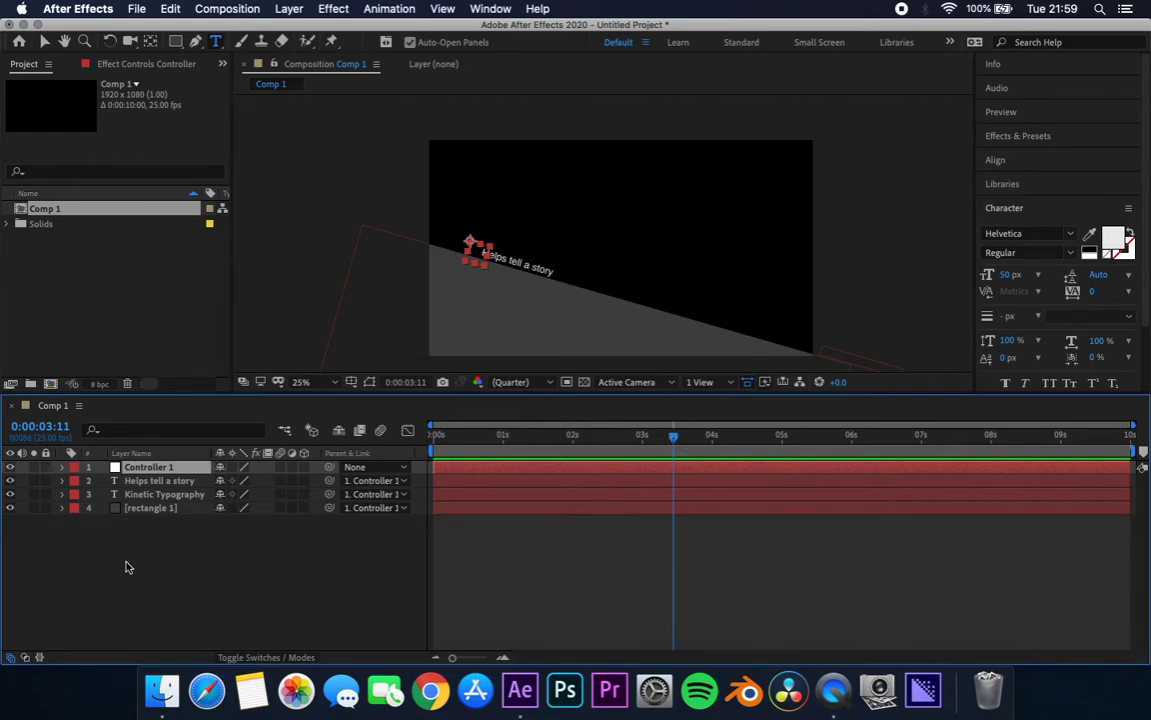
- Add a Rotation keyframe to Controller 1 at 0:00:03:11, and shift it slightly earlier to about 3.3 seconds
left_click(61, 468)
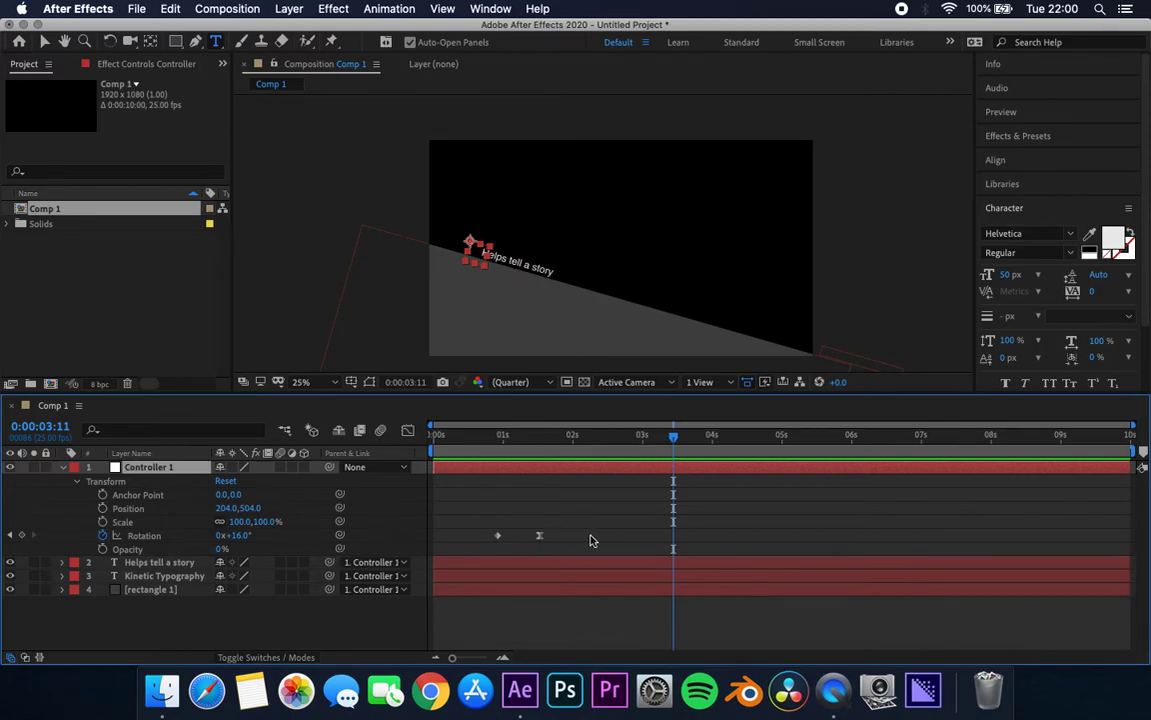
mouse_move(541, 540)
left_click(23, 535)
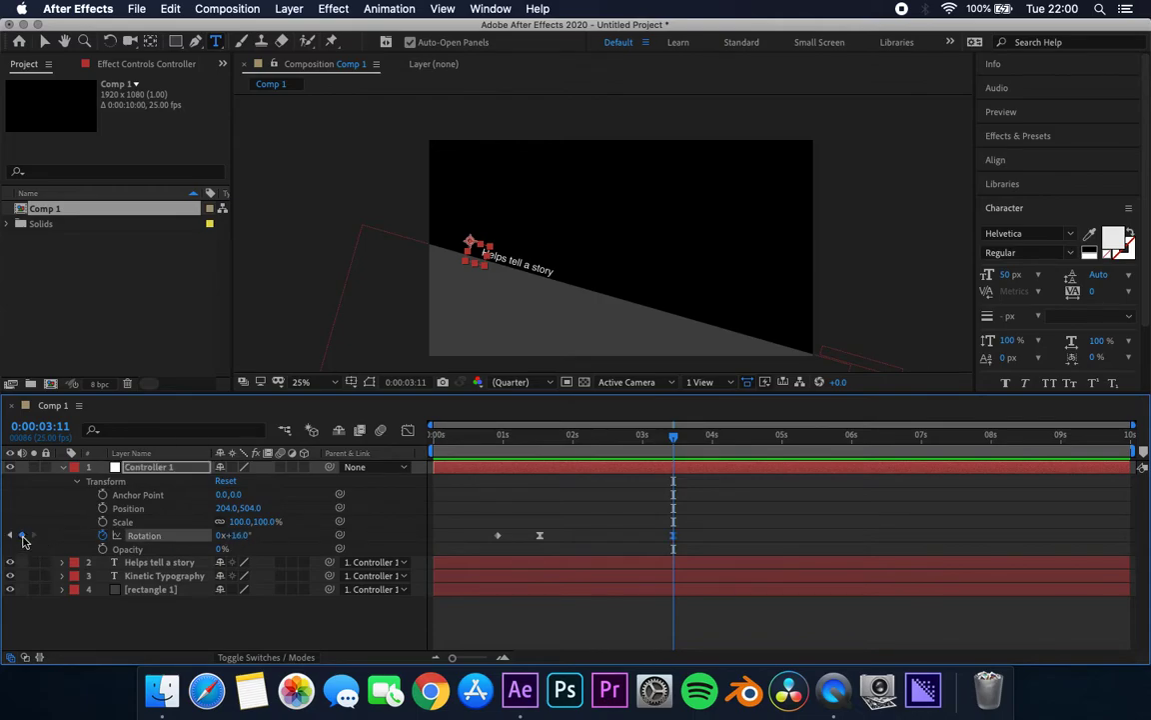
left_click_drag(674, 537, 665, 536)
- Set Controller 1's Rotation to 0° at 0:00:03:11, move that keyframe to about 3.7 seconds, and preview from the start
left_click(235, 535)
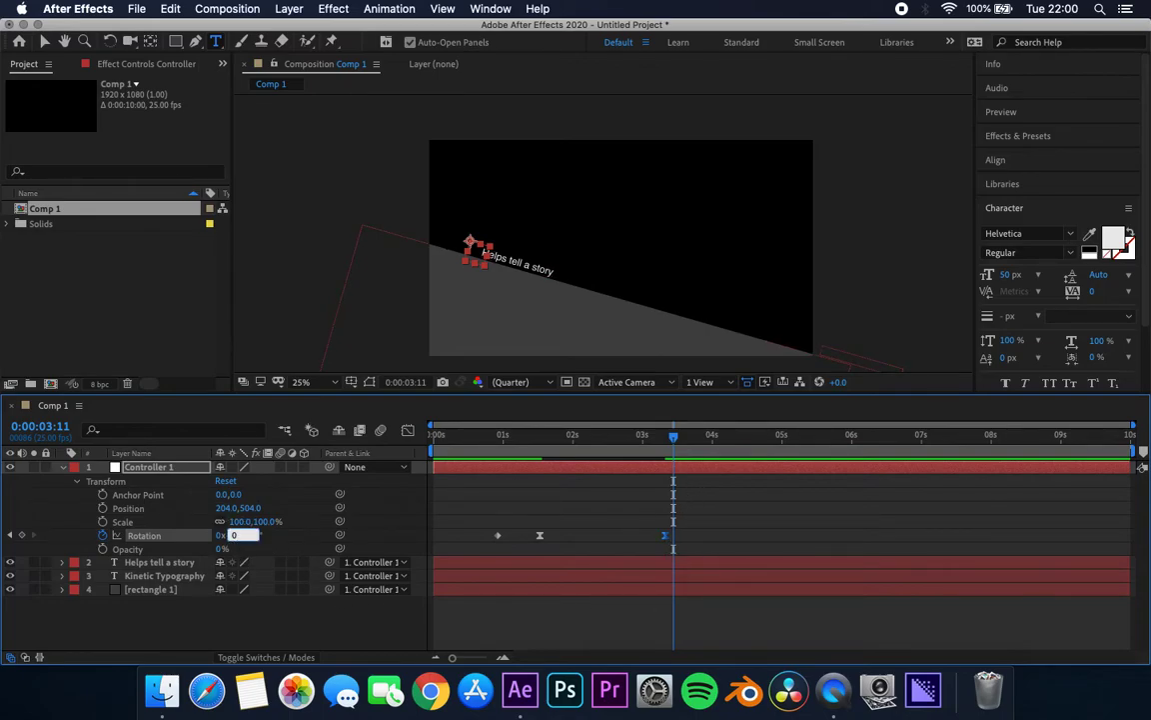
key("Return")
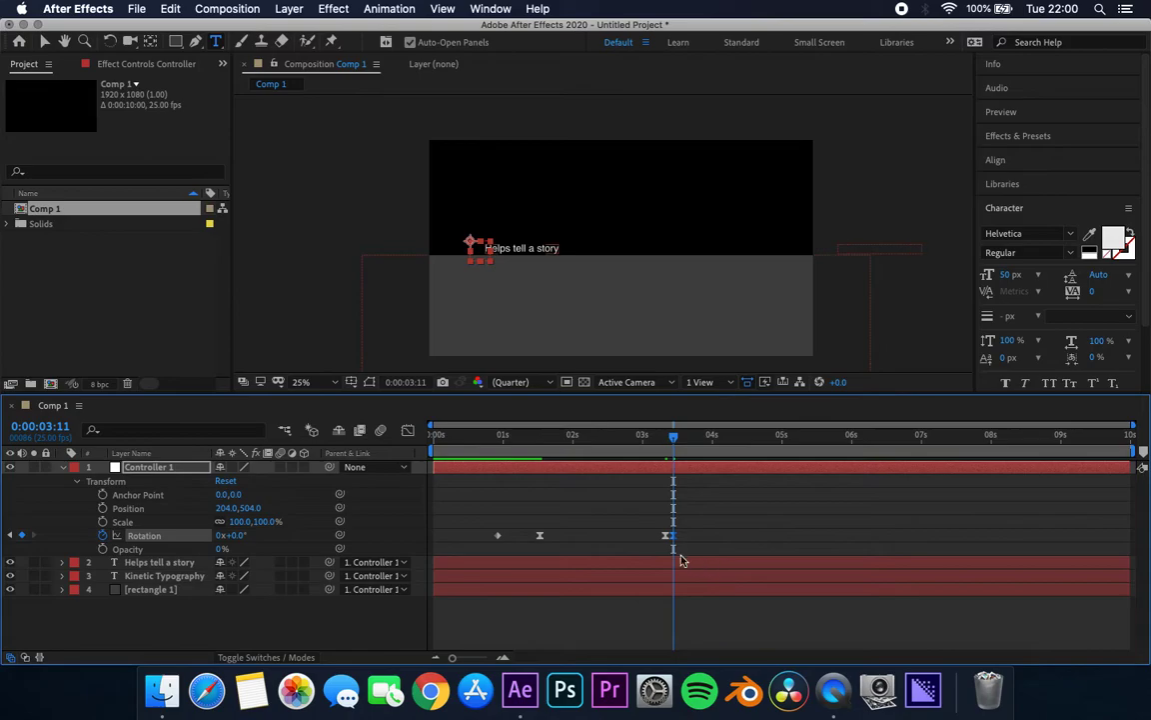
left_click_drag(674, 543, 689, 535)
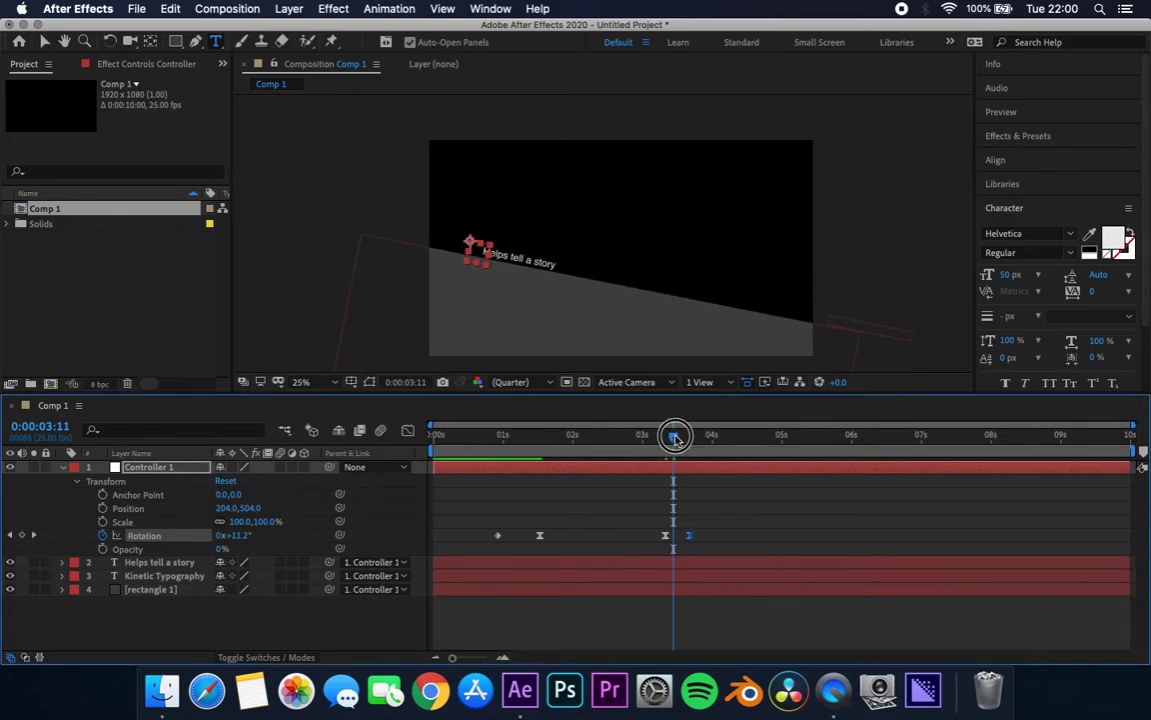
left_click_drag(674, 437, 437, 437)
key("space")
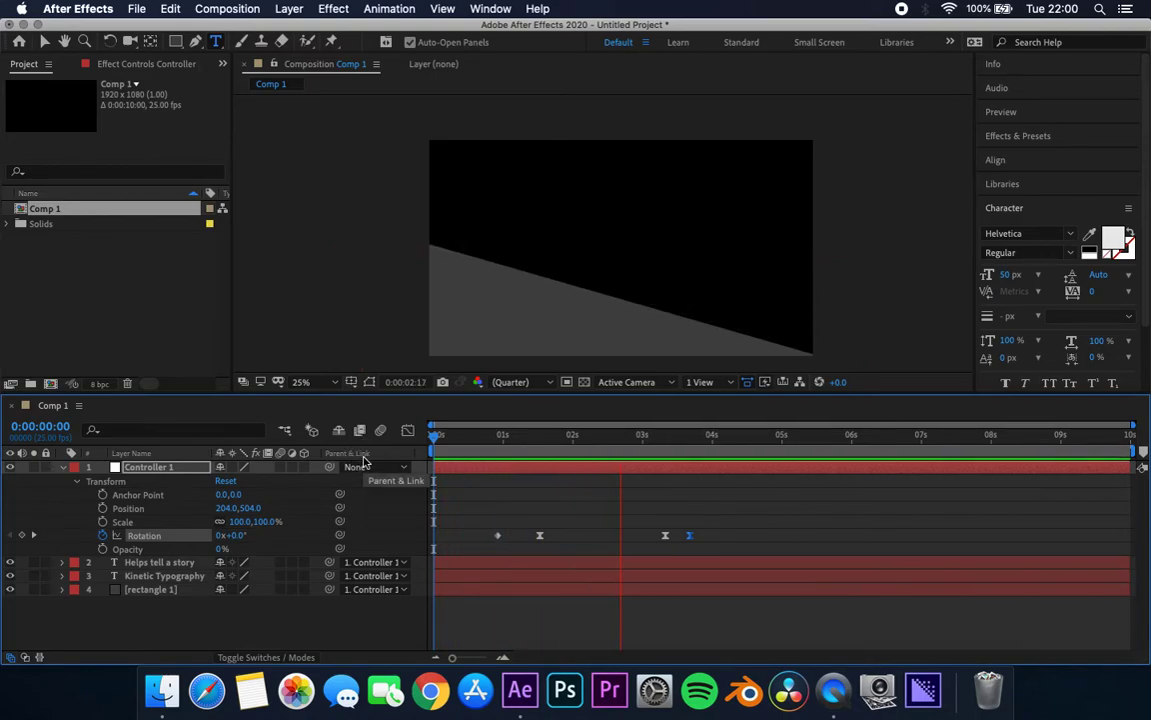
- Move Controller 1's last two Rotation keyframes to about 3.0 and 3.5 seconds, and preview from 0:00:02:00
key("space")
left_click_drag(654, 531, 681, 535)
left_click(702, 528)
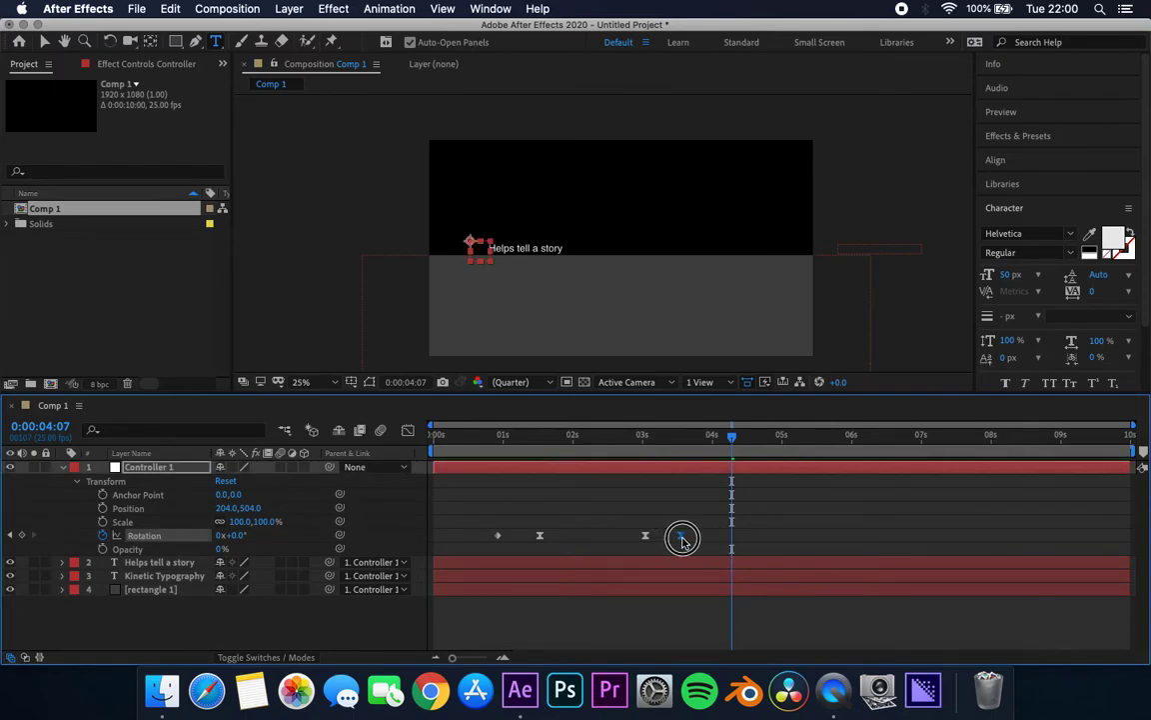
left_click(572, 446)
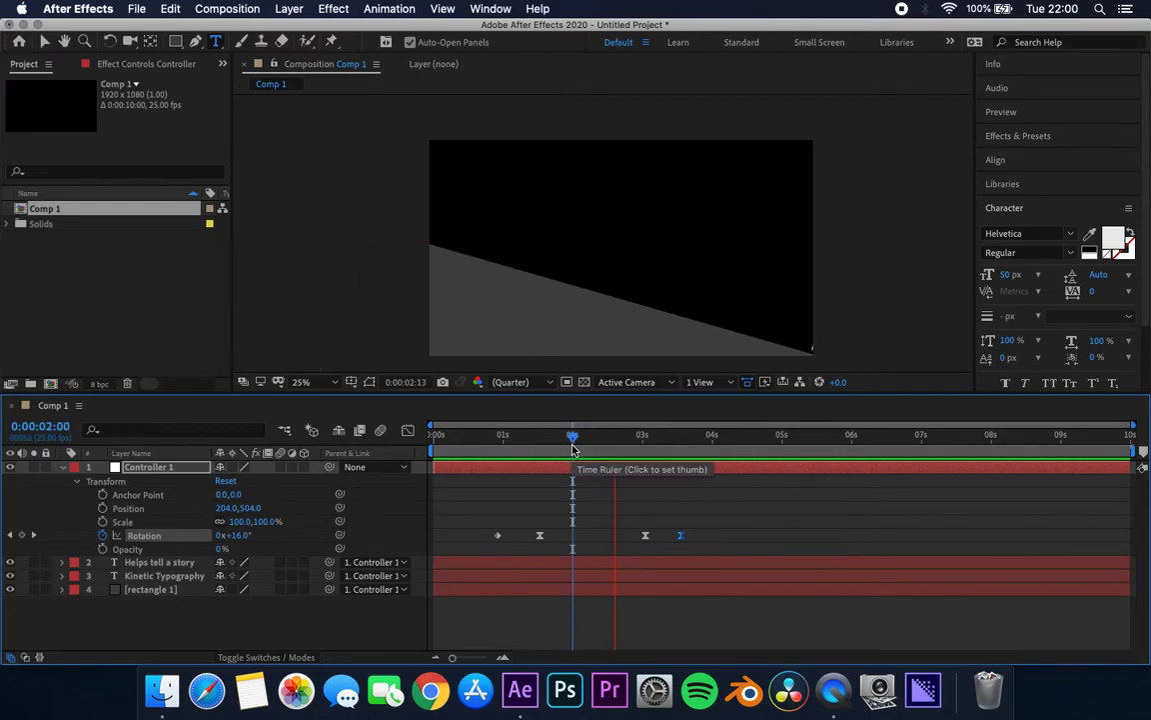
key("space")
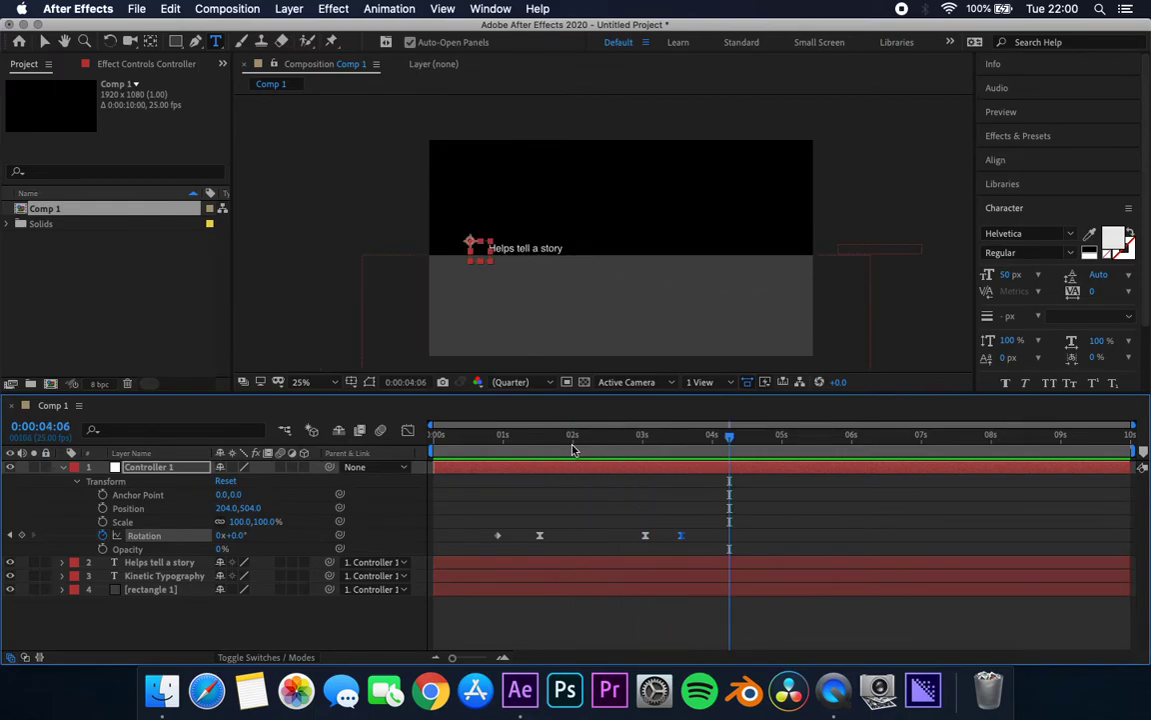
- Shift Controller 1's last two Rotation keyframes to about 3.1 and 3.8 seconds, and preview from about 2 seconds
left_click_drag(634, 535, 700, 536)
left_click(699, 512)
left_click_drag(674, 437, 580, 440)
key("space")
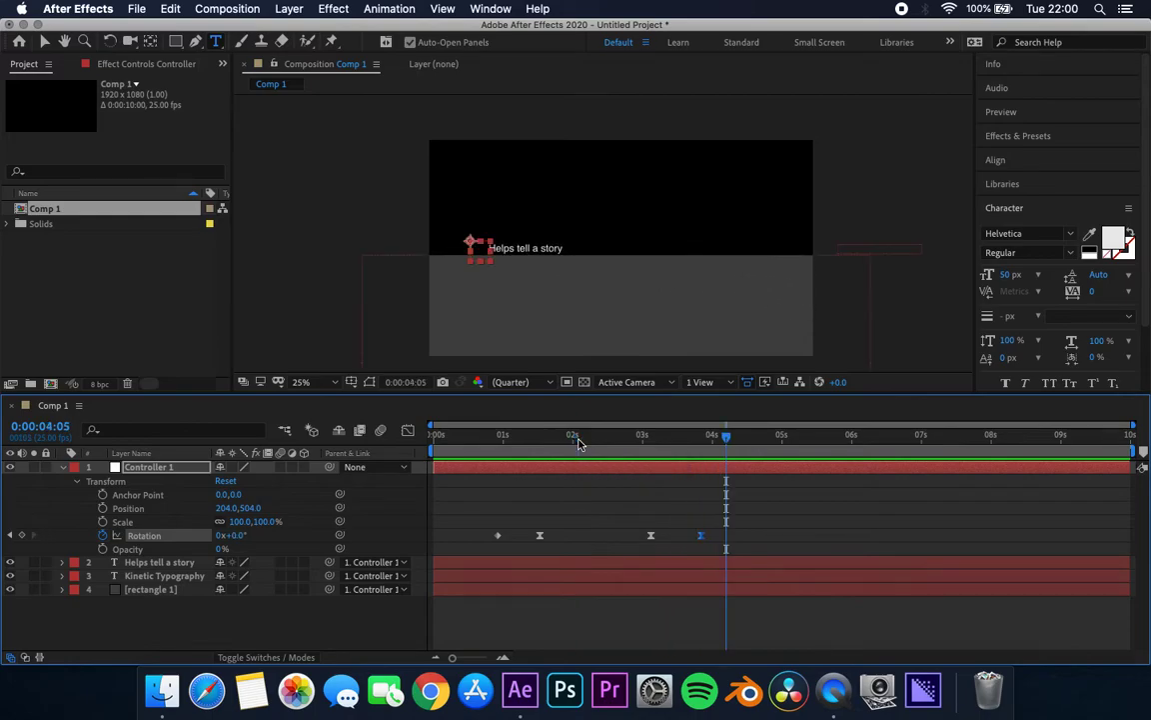
- Move Controller 1's final Rotation keyframe to 0:00:03:12, and preview from 0:00:02:15
left_click_drag(701, 537, 674, 537)
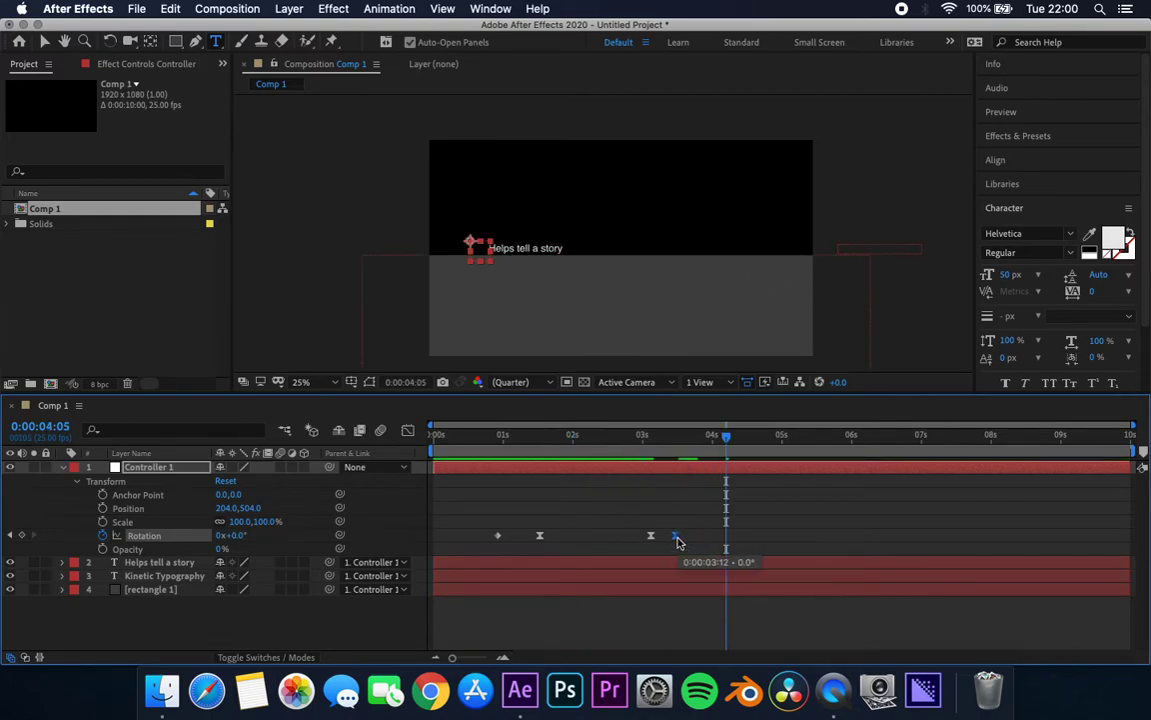
left_click(615, 440)
key("space")
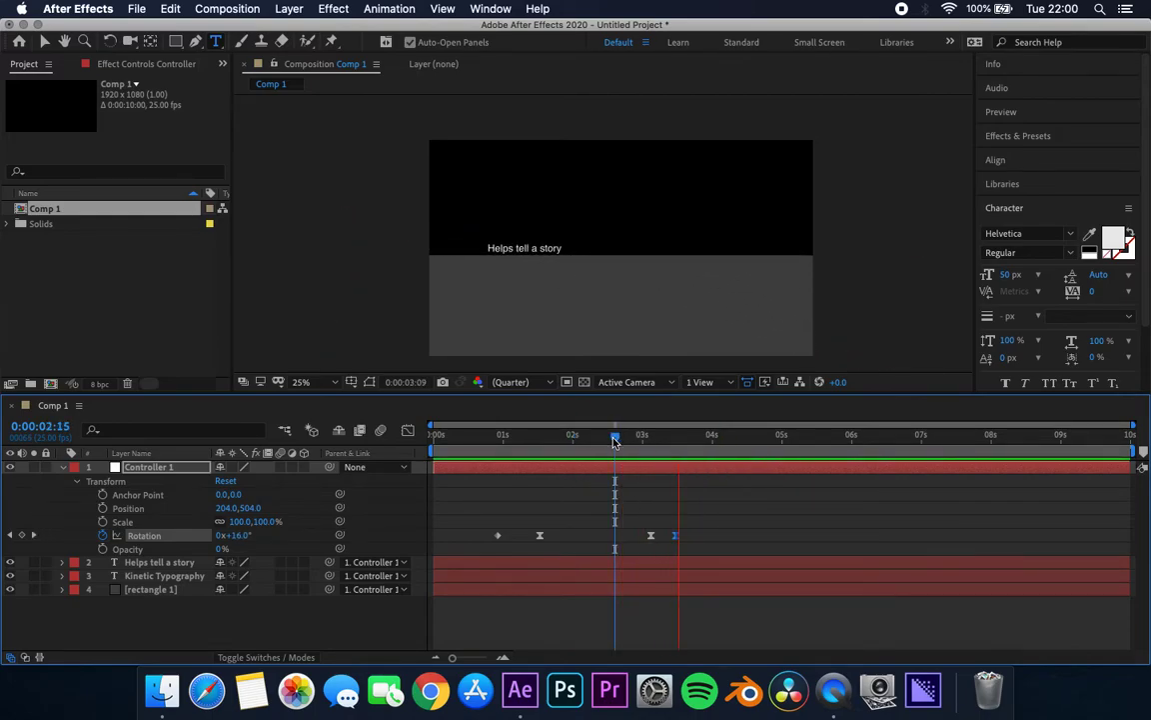
key("space")
- Move Controller 1's third Rotation keyframe to about 2.8 seconds, and preview from 0:00:02:08 and again from the start
left_click_drag(651, 537, 631, 537)
left_click(595, 440)
key("space")
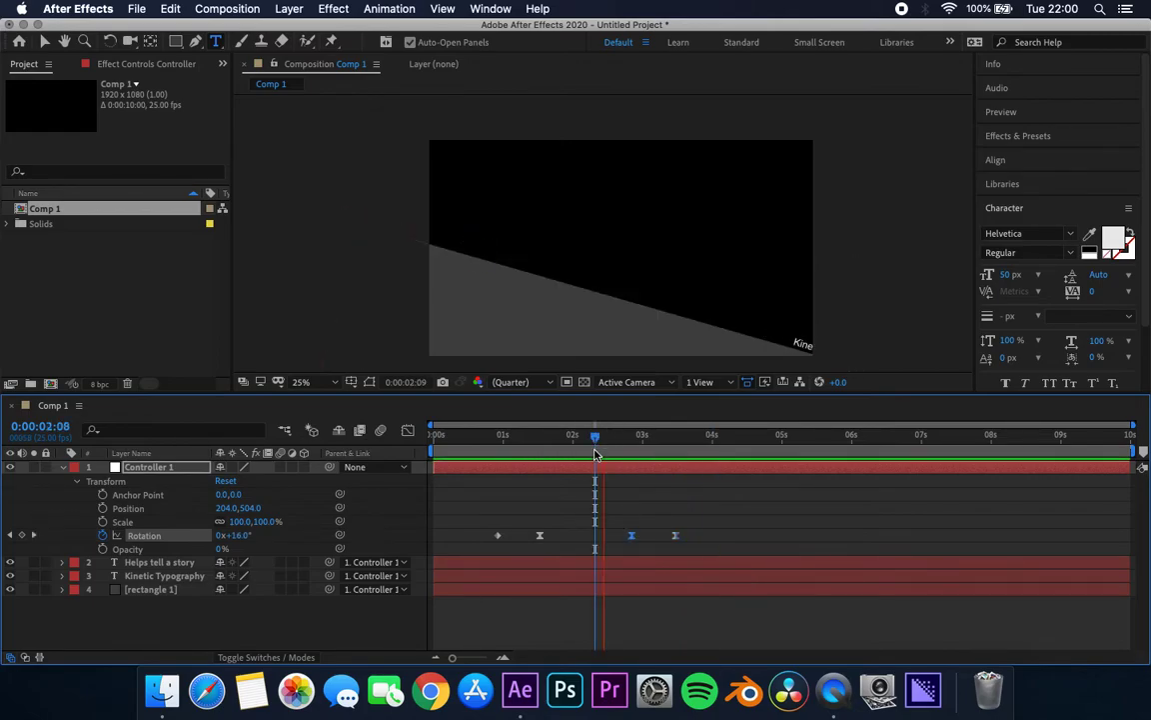
key("space")
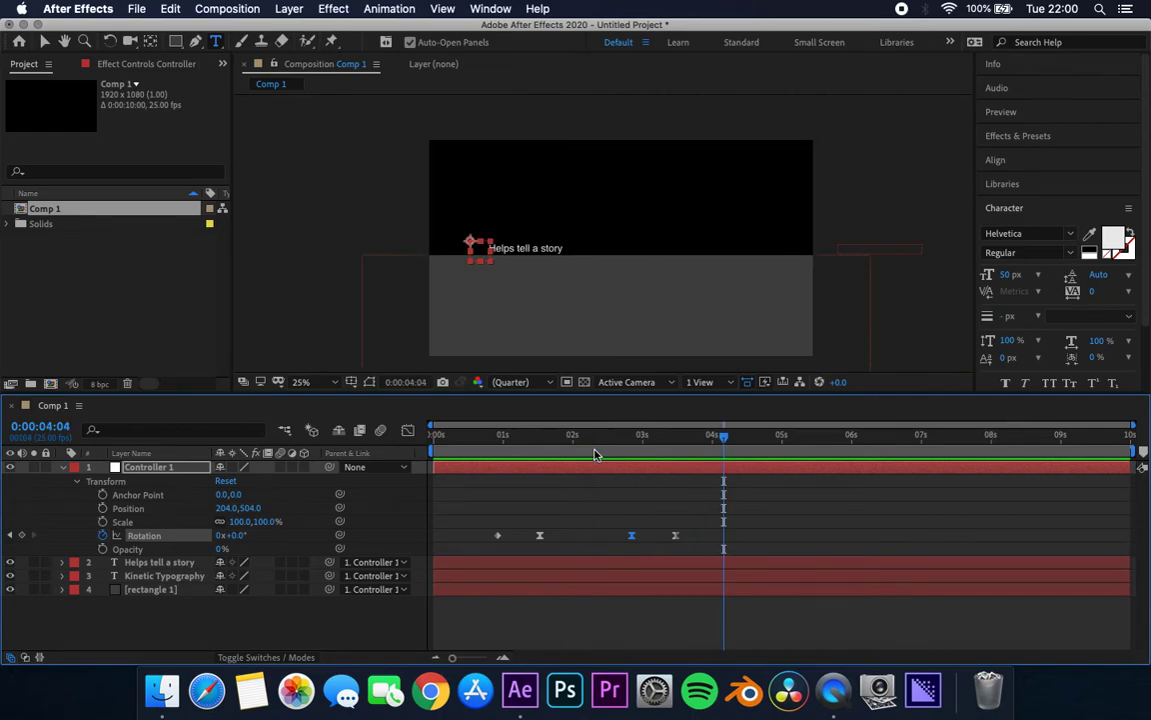
left_click_drag(626, 437, 358, 436)
key("space")
key("space")
key("space")
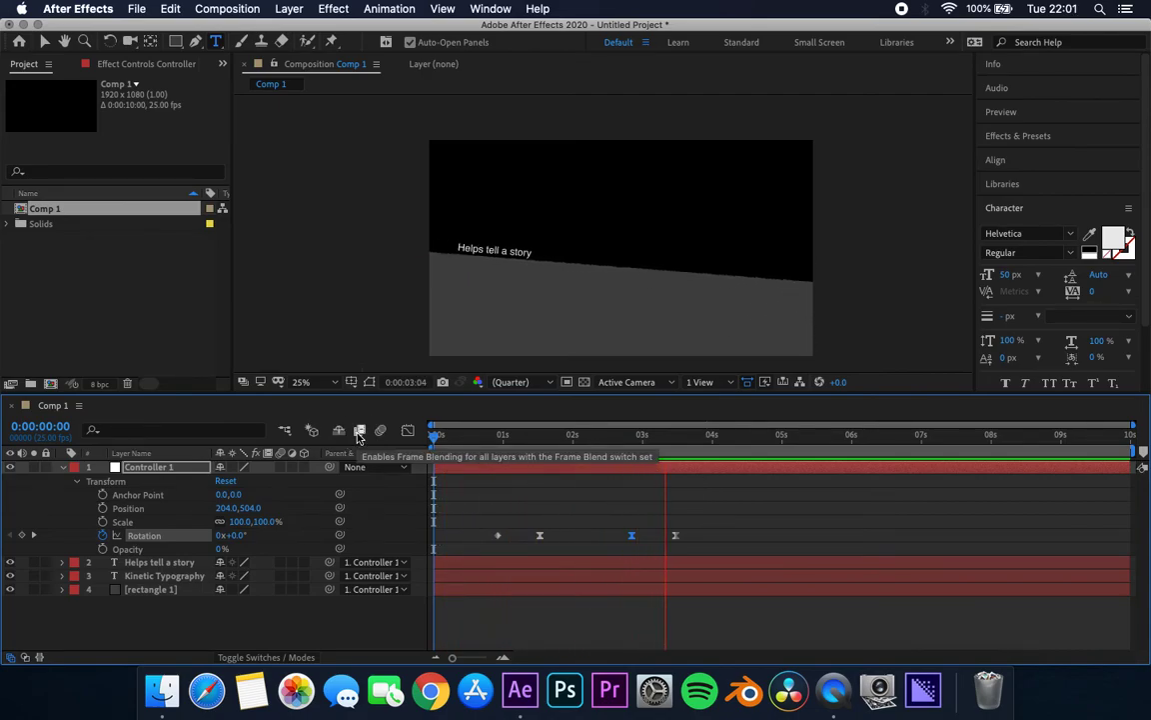
key("space")
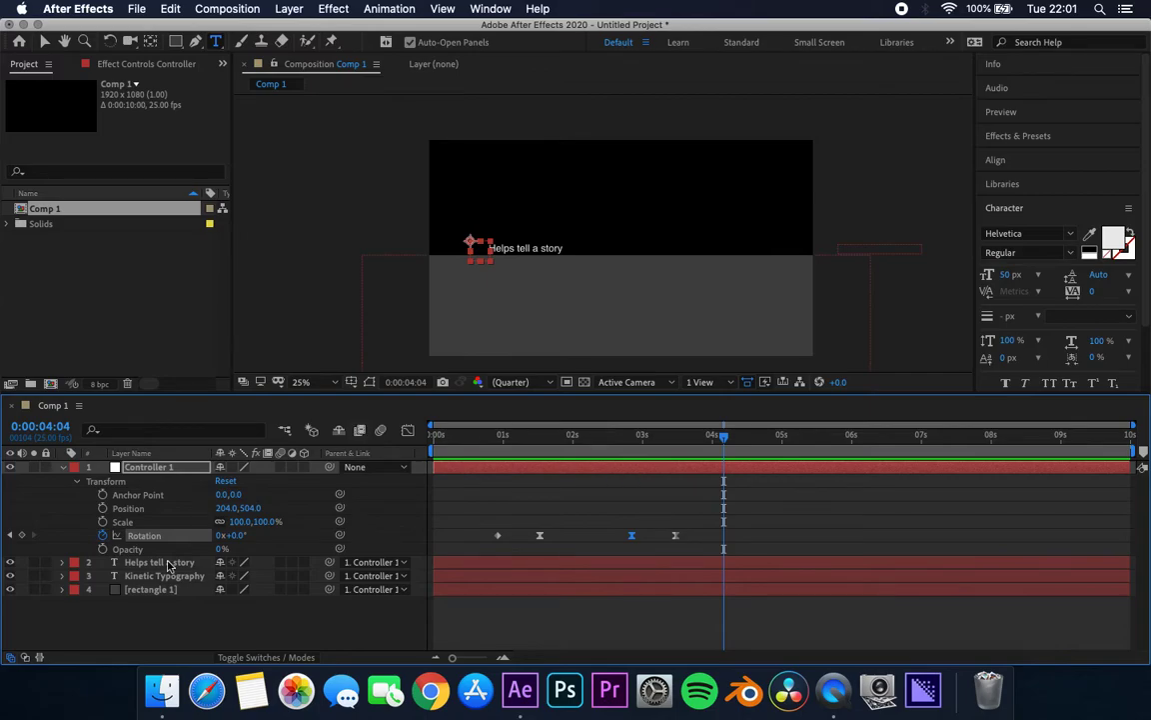
- Collapse Controller 1, duplicate the rectangle 1 layer, and place the copy first in the layer order
left_click(62, 467)
left_click(132, 552)
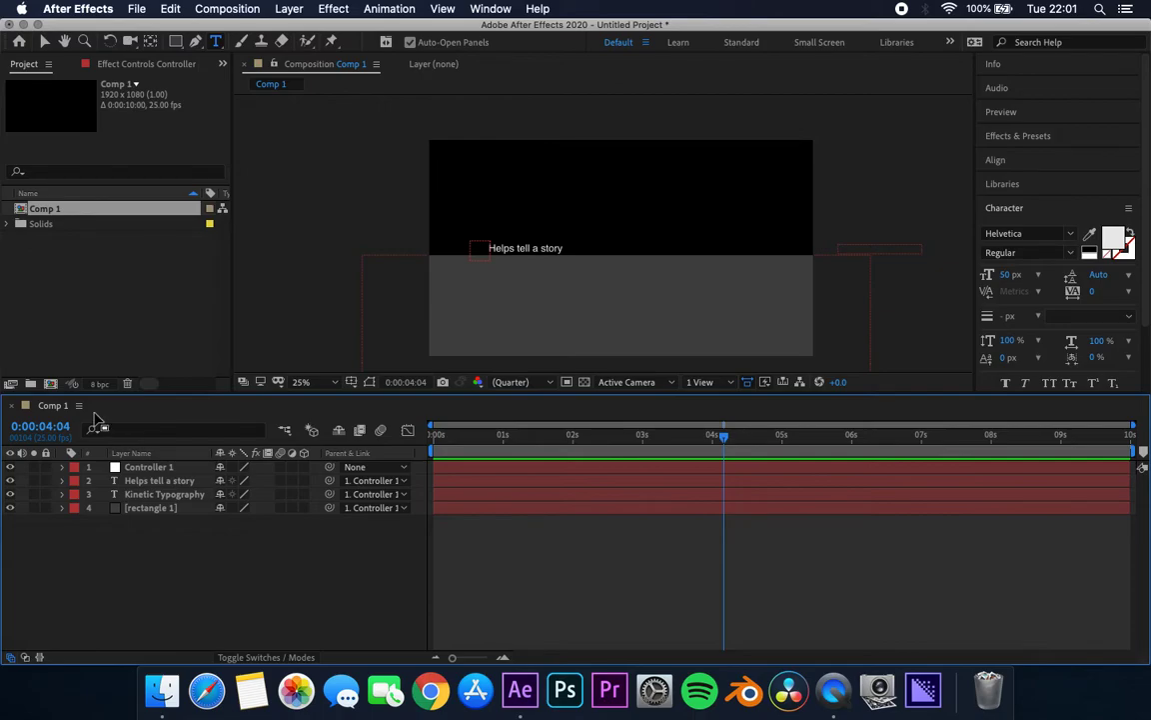
left_click(151, 509)
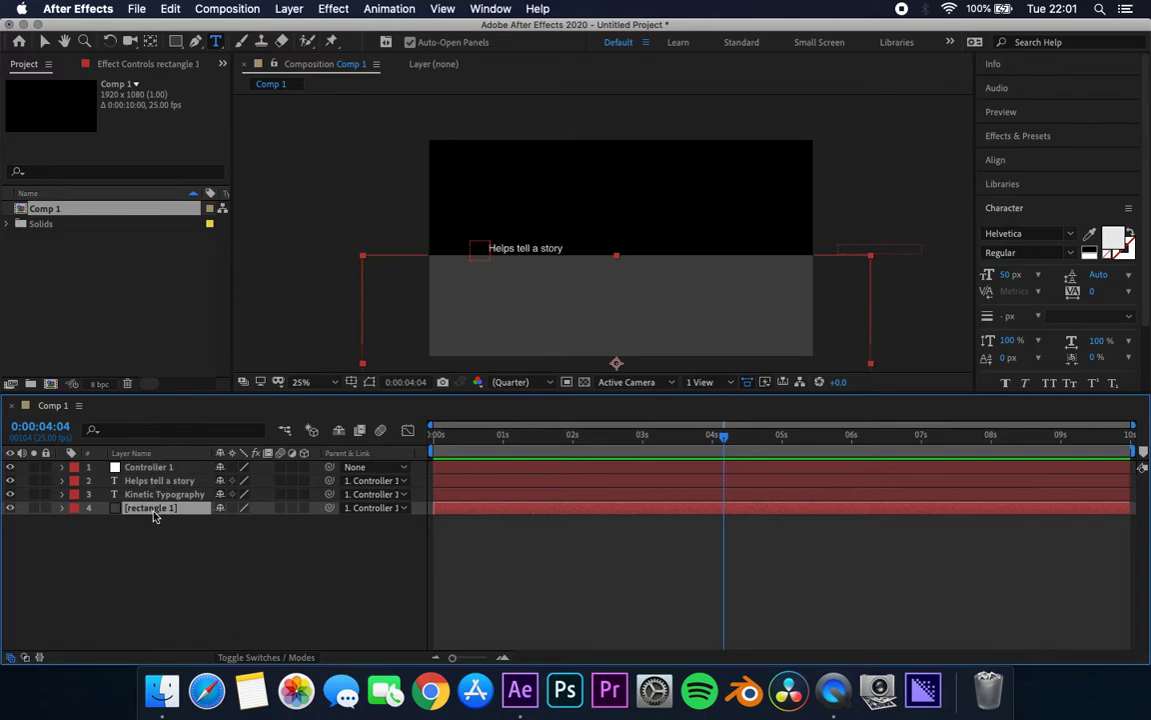
key("super+d")
left_click_drag(151, 511, 155, 468)
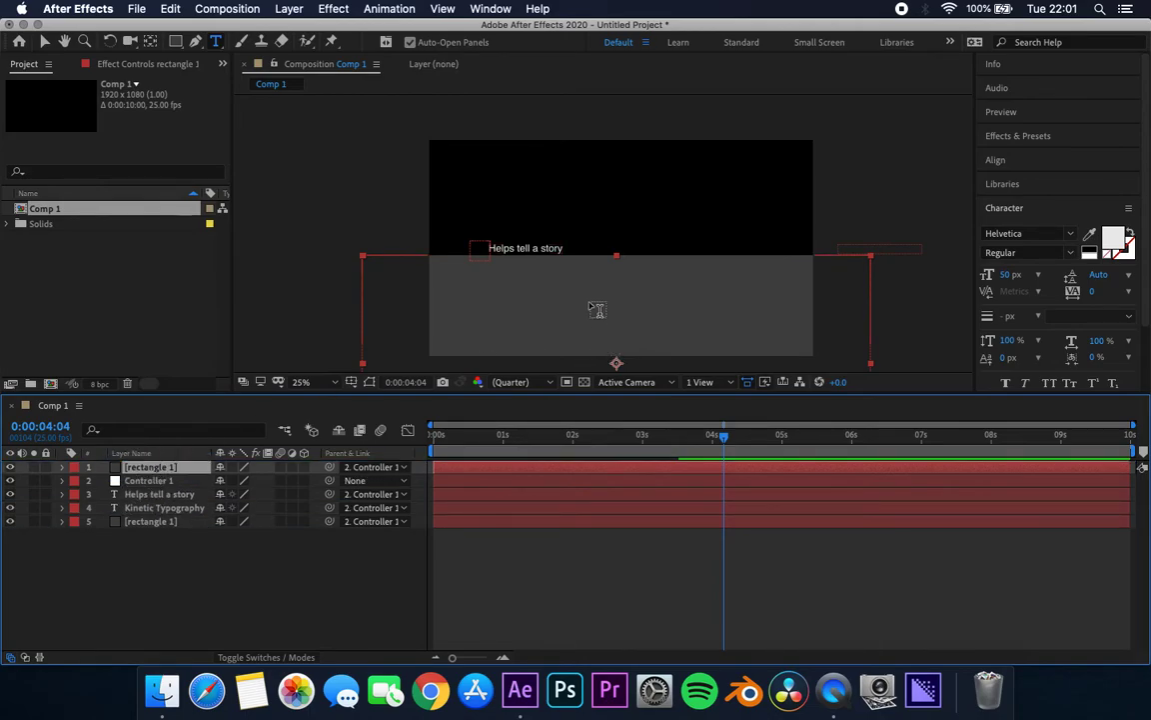
- Move the duplicated rectangle up to cover the frame's upper third, and set its parent to None
key("v")
left_click_drag(592, 303, 594, 45)
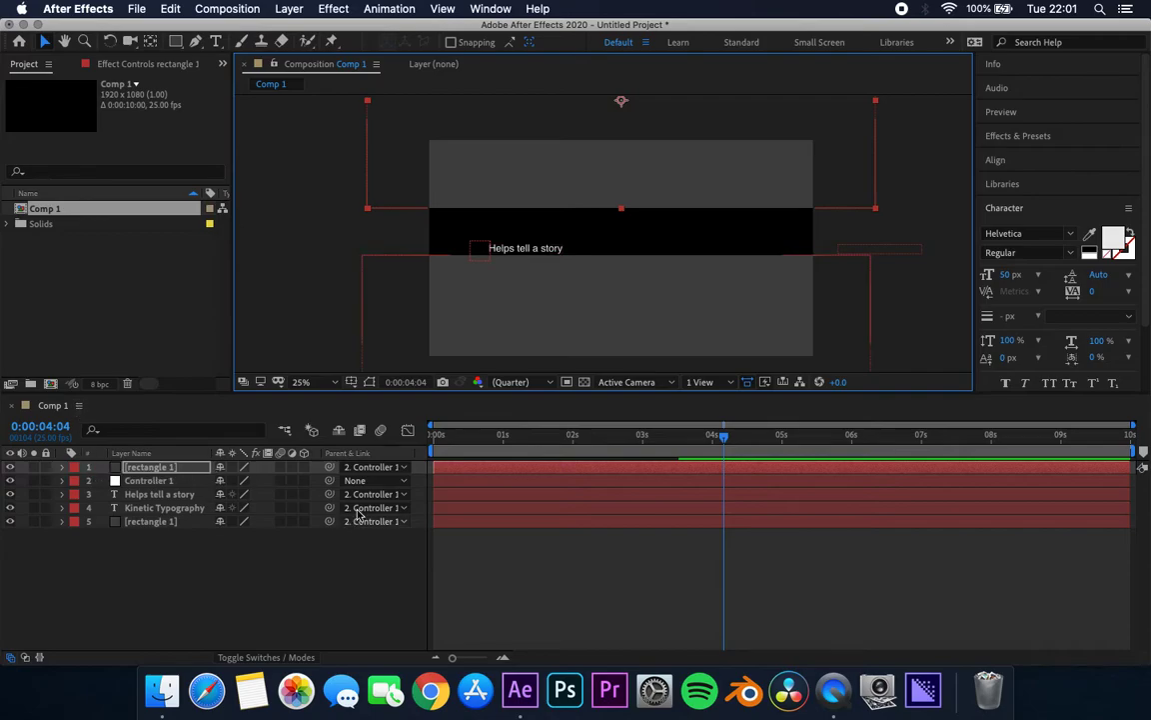
left_click(373, 466)
left_click(371, 483)
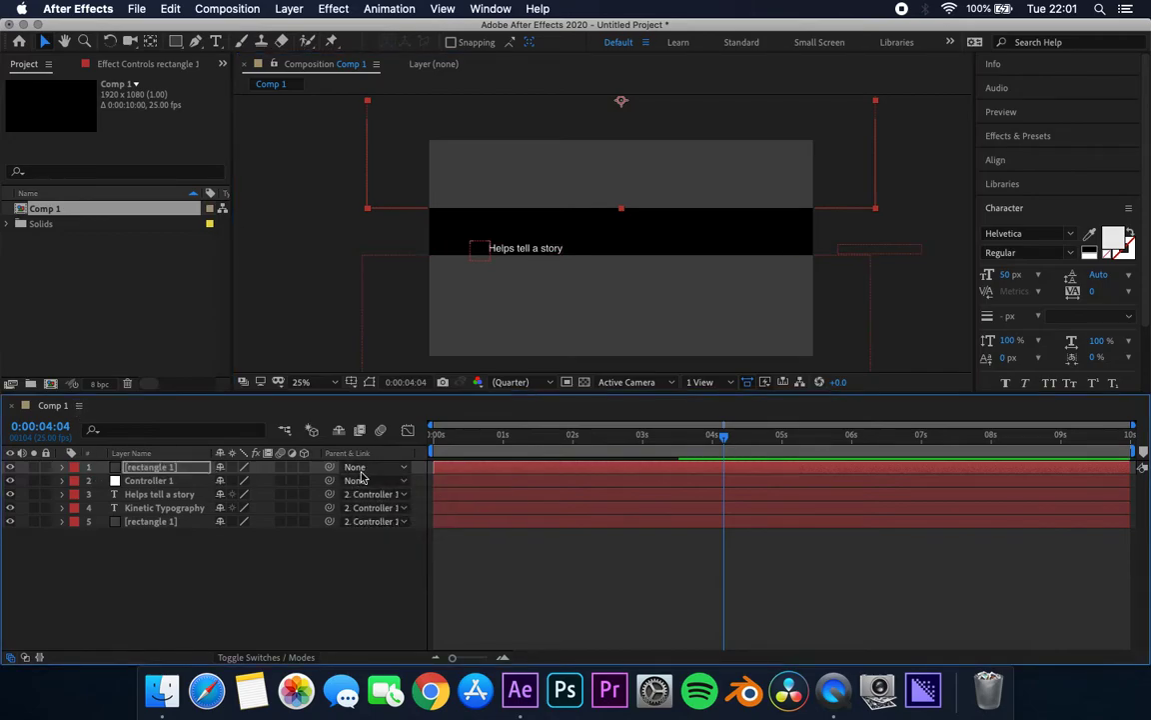
- At 0:00:03:15, create a new text layer reading "And makes the video more dynamic!"
left_click_drag(453, 438, 684, 430)
left_click(229, 584)
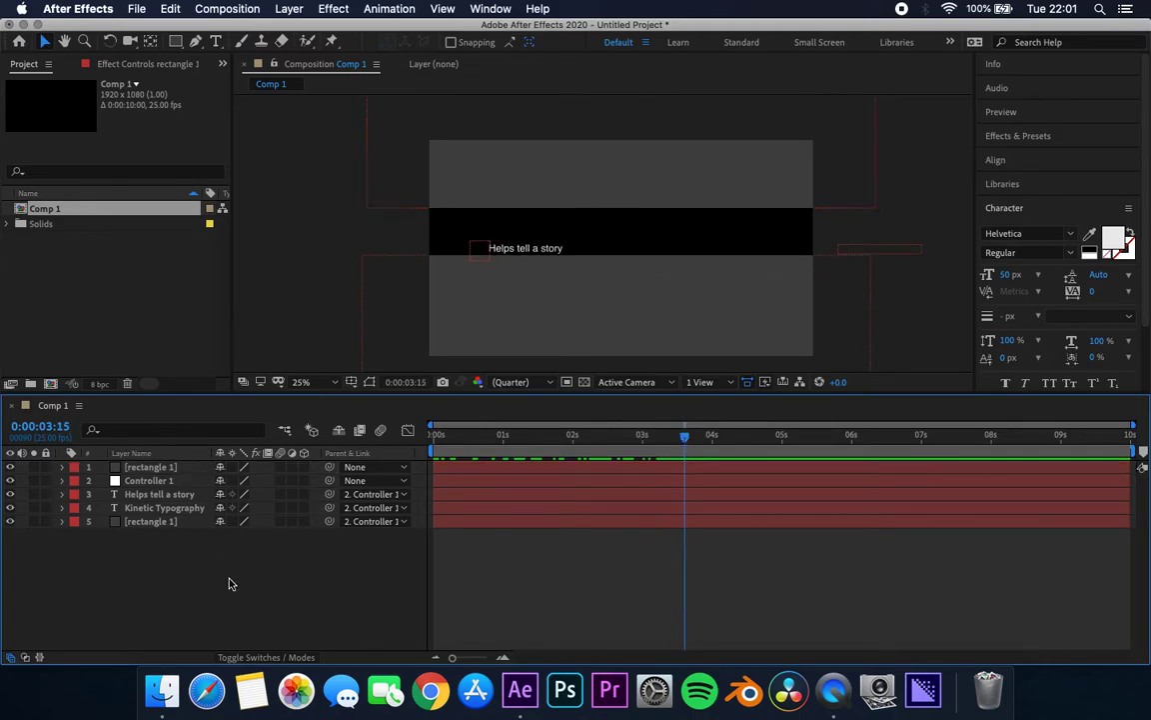
right_click(163, 571)
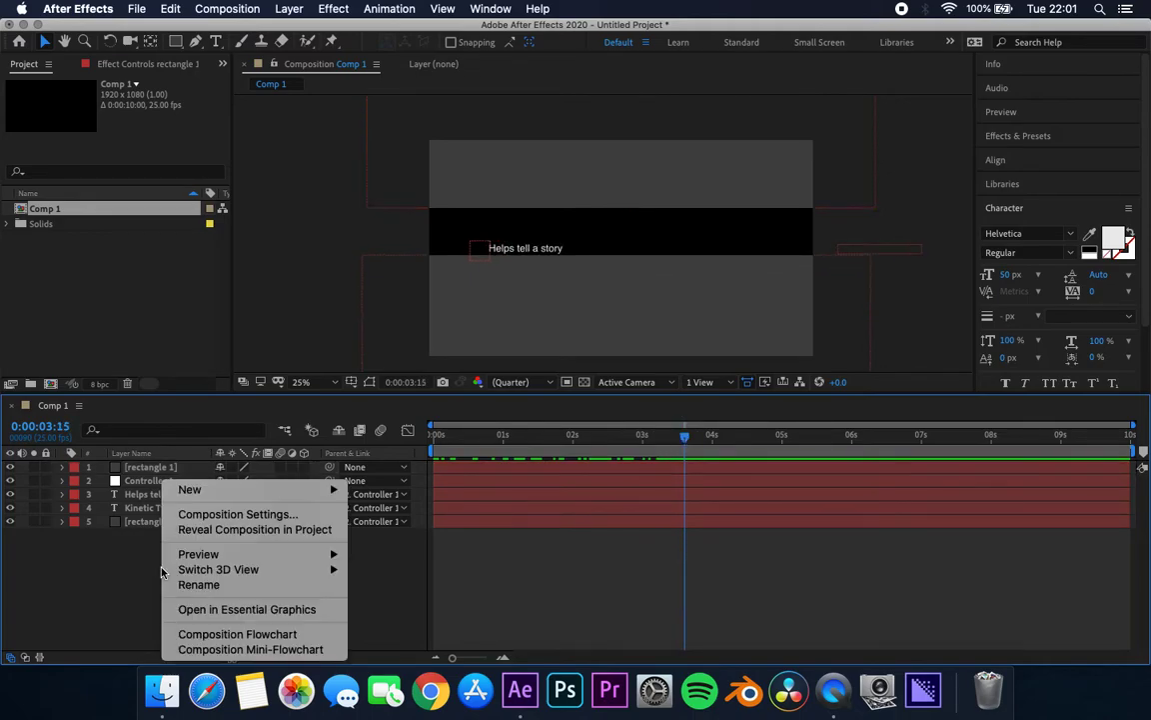
mouse_move(320, 489)
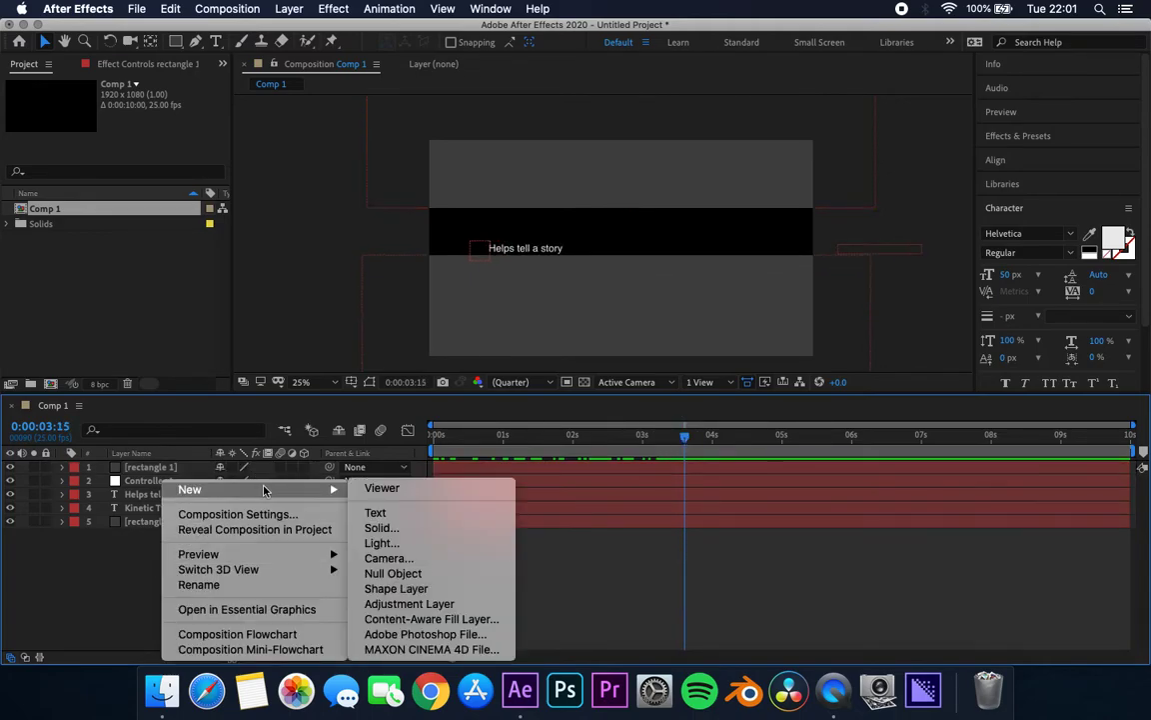
left_click(374, 513)
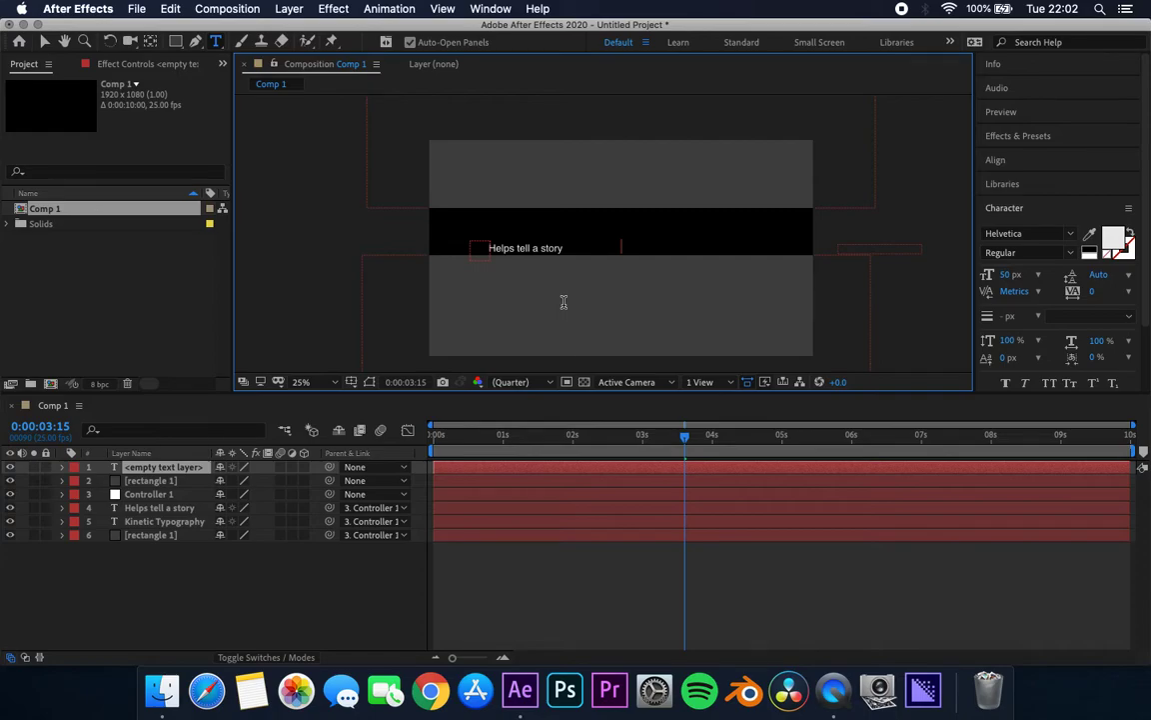
type("A")
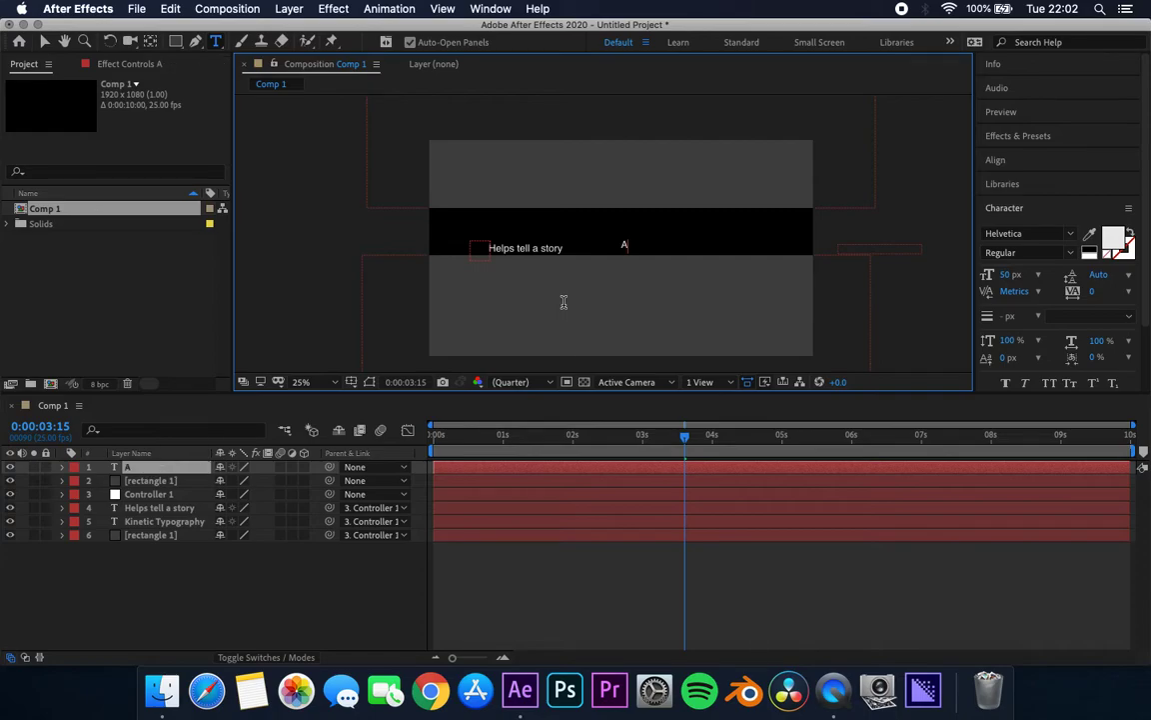
type("nd makes")
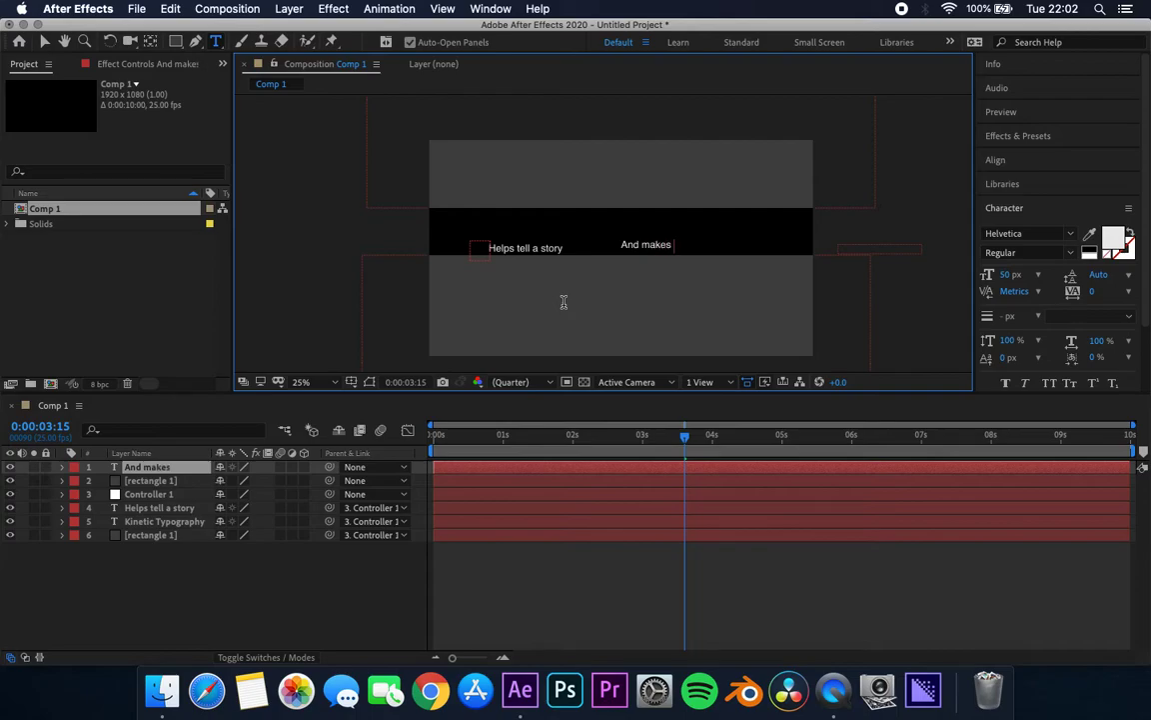
type(" the video more dynamic!")
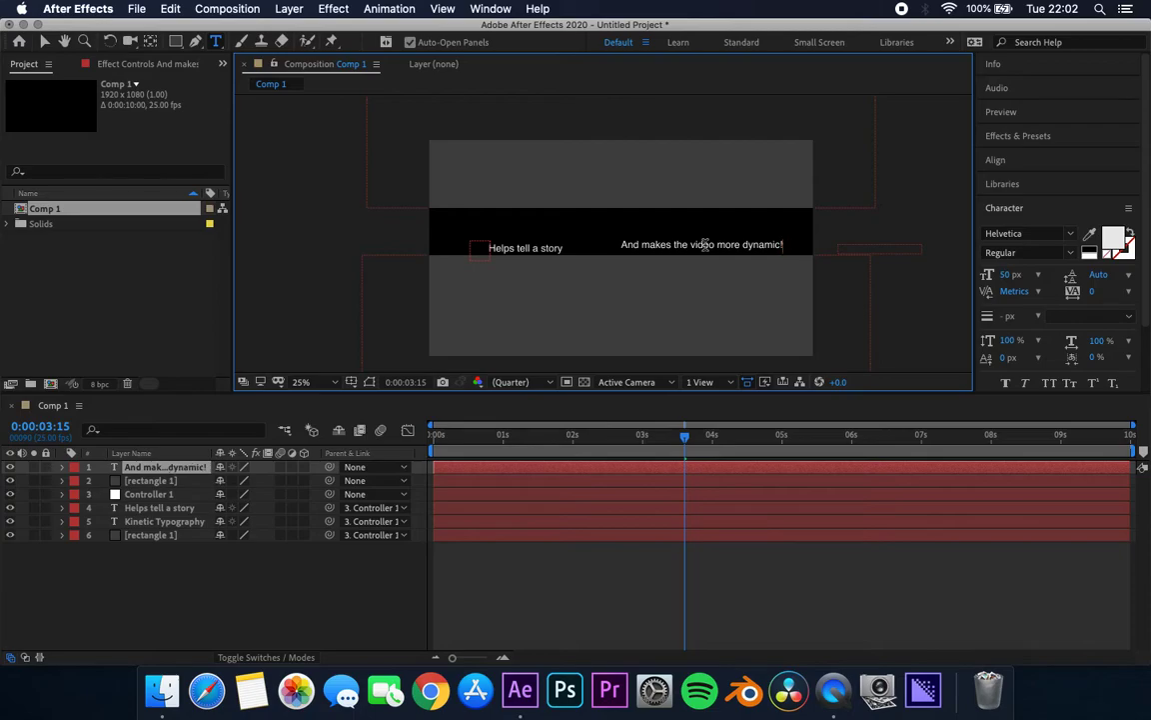
- Position the new text just above the upper rectangle's lower edge, aligned with the start of "Helps tell a story"
left_click(300, 618)
key("v")
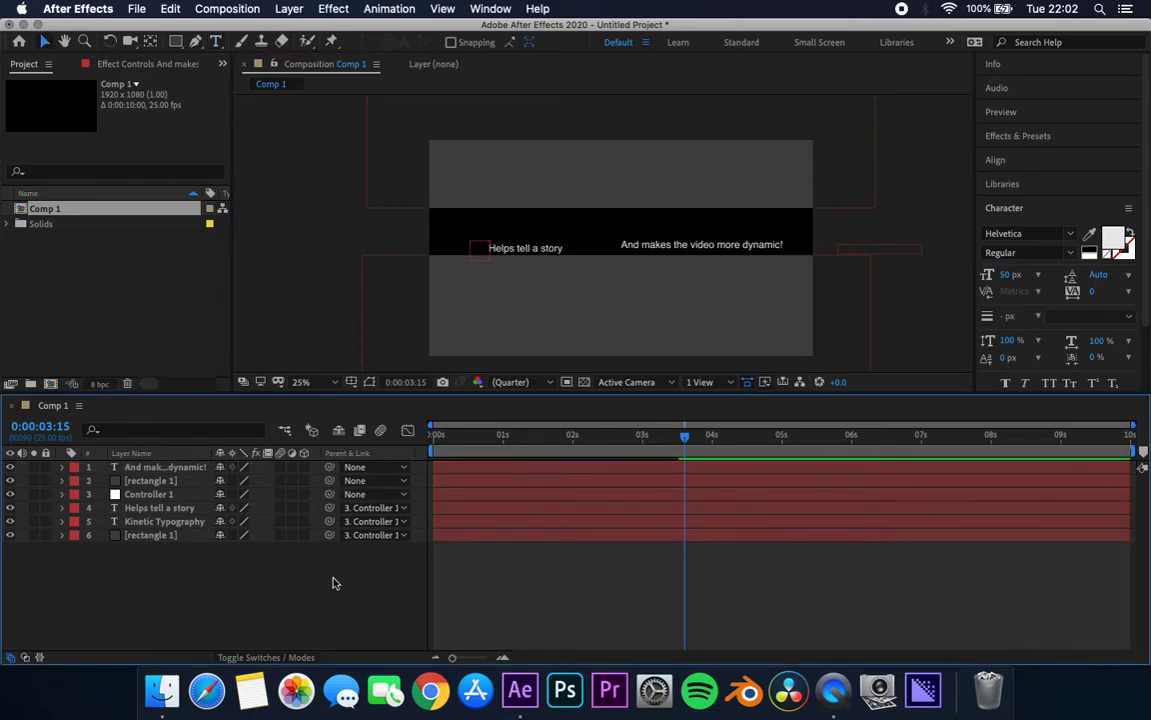
left_click_drag(717, 248, 584, 206)
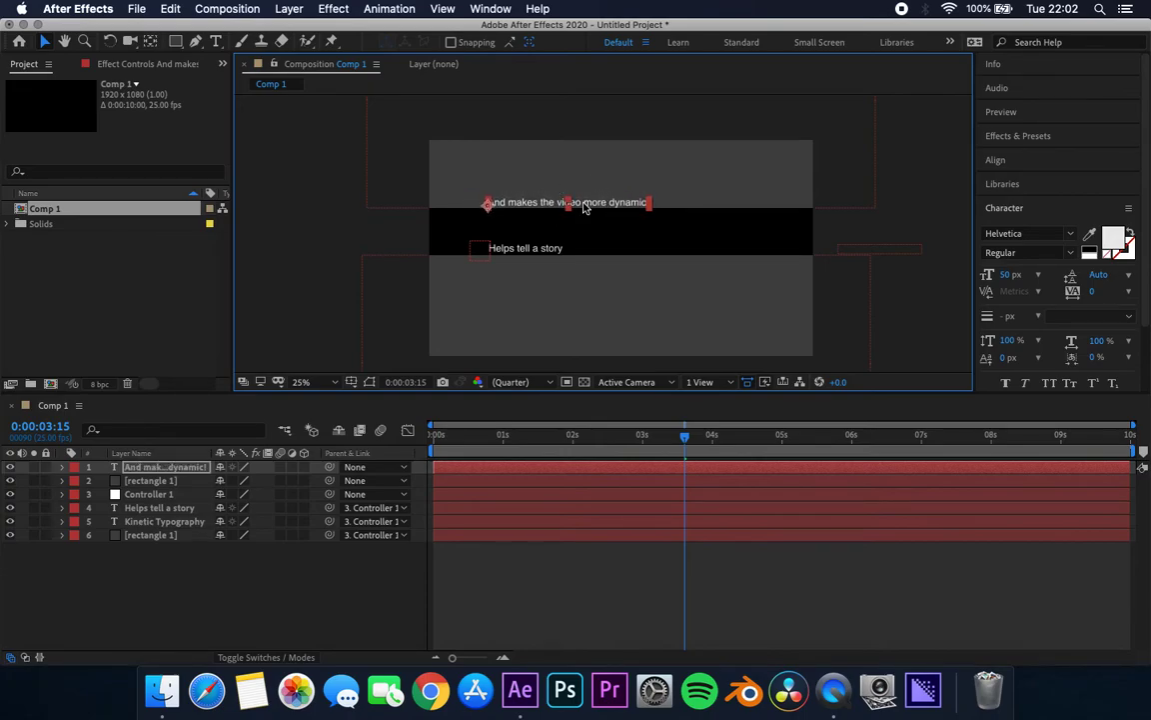
left_click(343, 623)
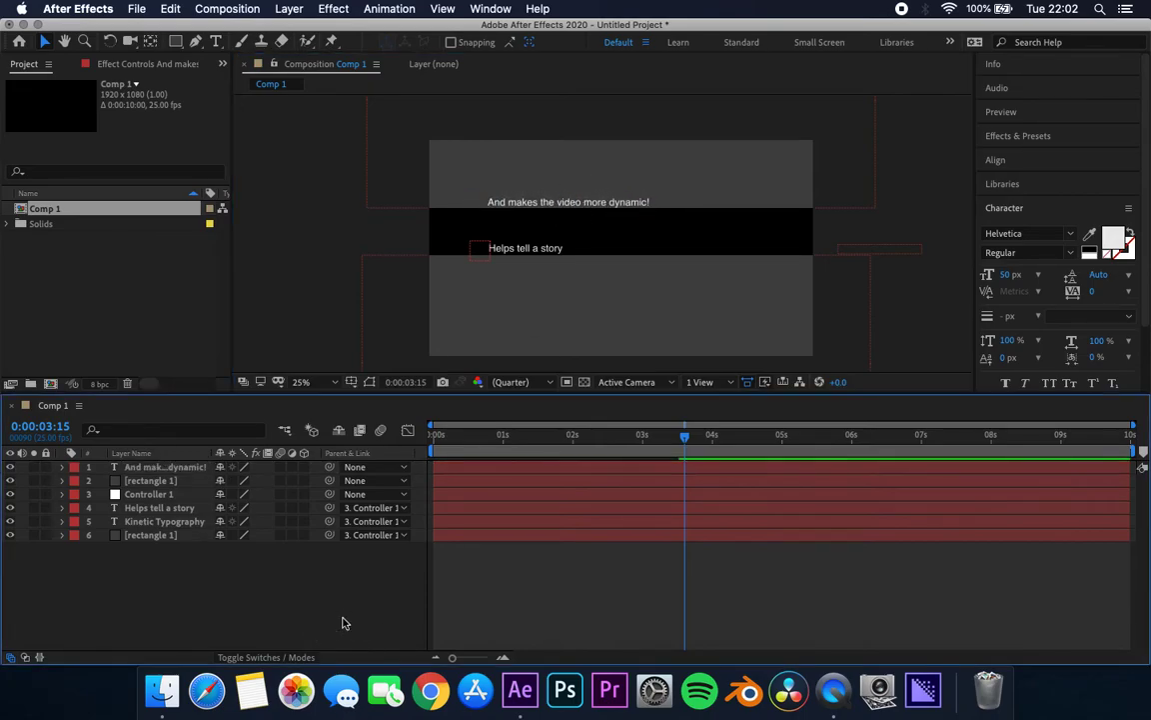
- Add a Position animator to the "And makes the video more dynamic!" text layer
left_click(184, 476)
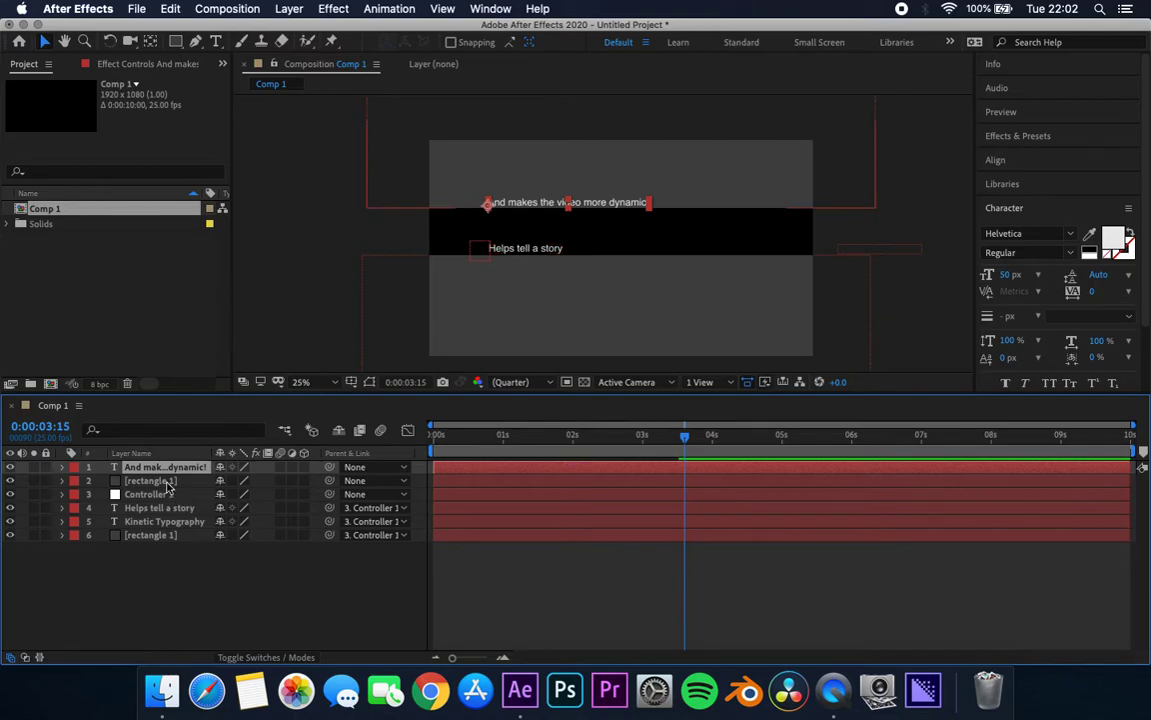
left_click(62, 467)
left_click(312, 480)
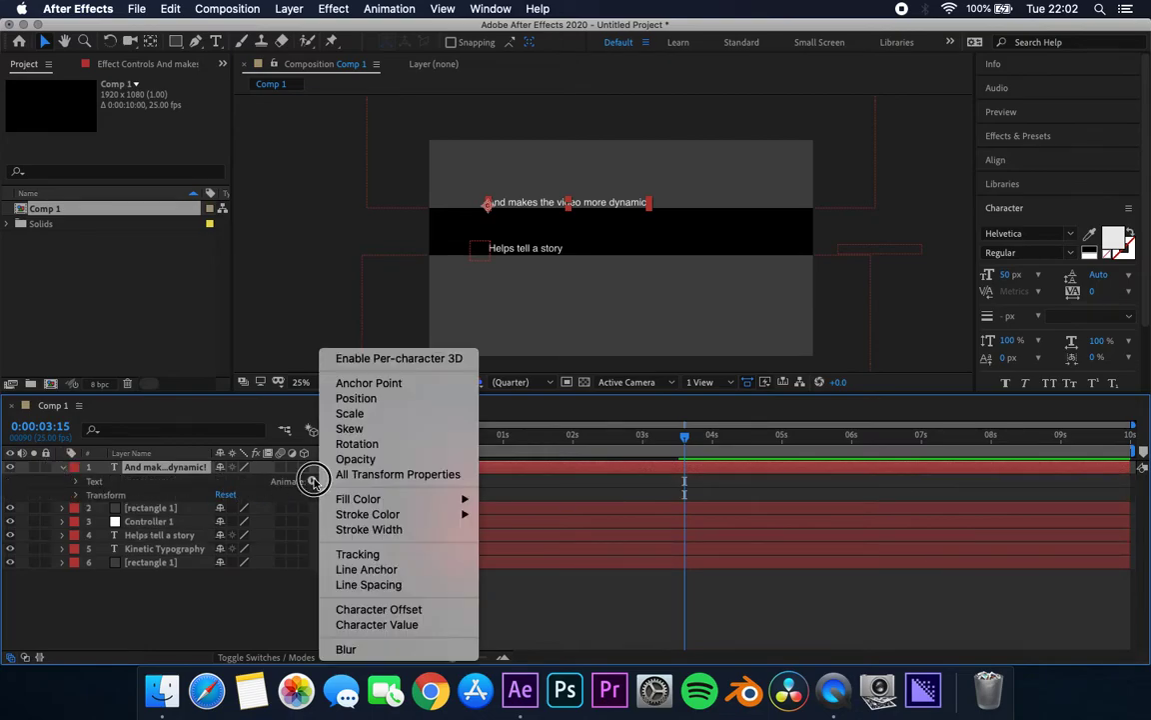
left_click(358, 398)
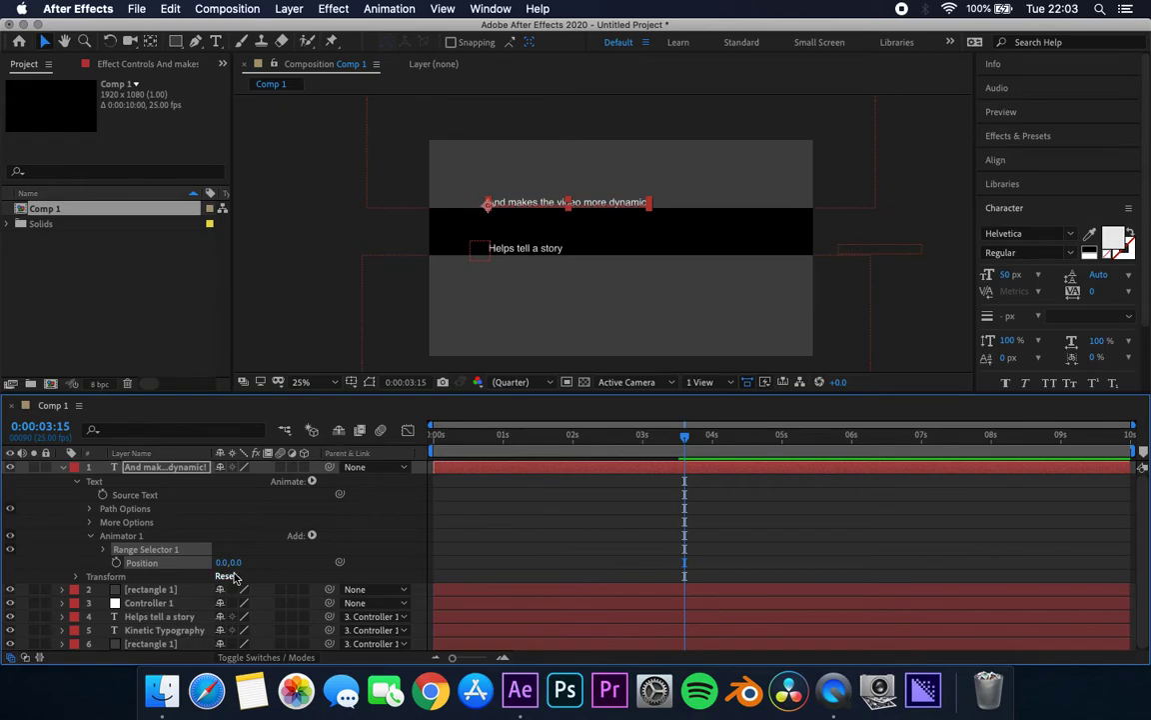
- Set the text animator's Position to 0.0,-794.0 so the text sits well above the frame
left_click(236, 563)
left_click_drag(222, 563, 12, 464)
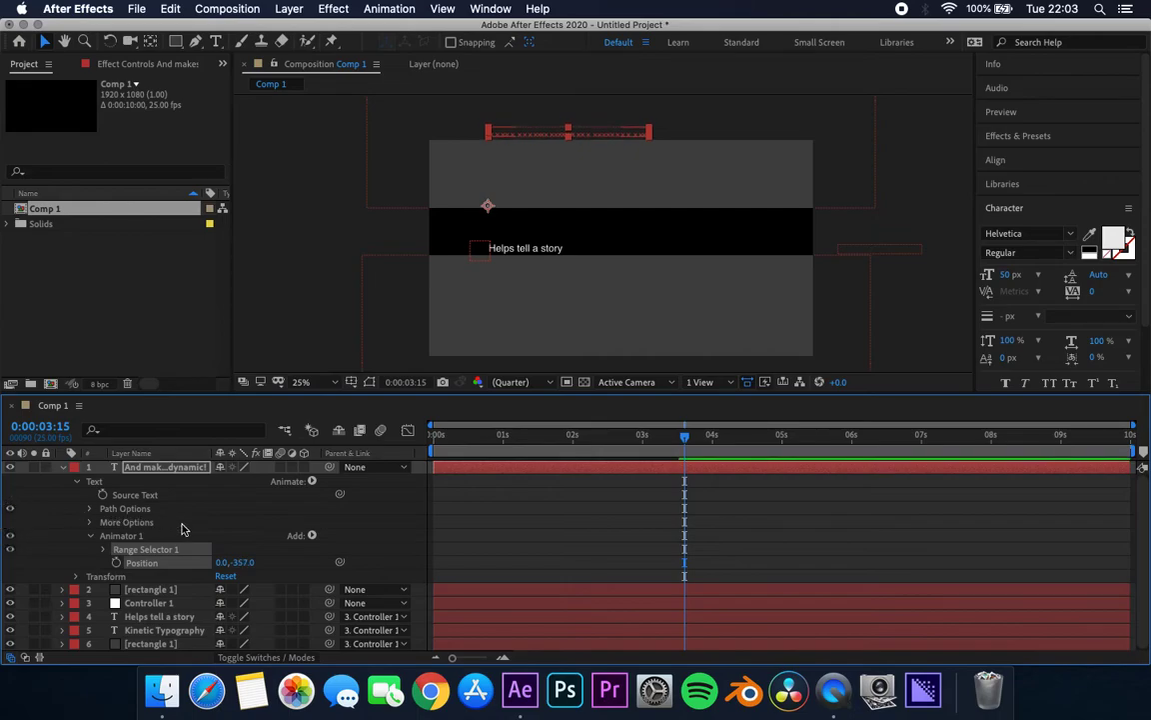
left_click_drag(232, 564, 28, 490)
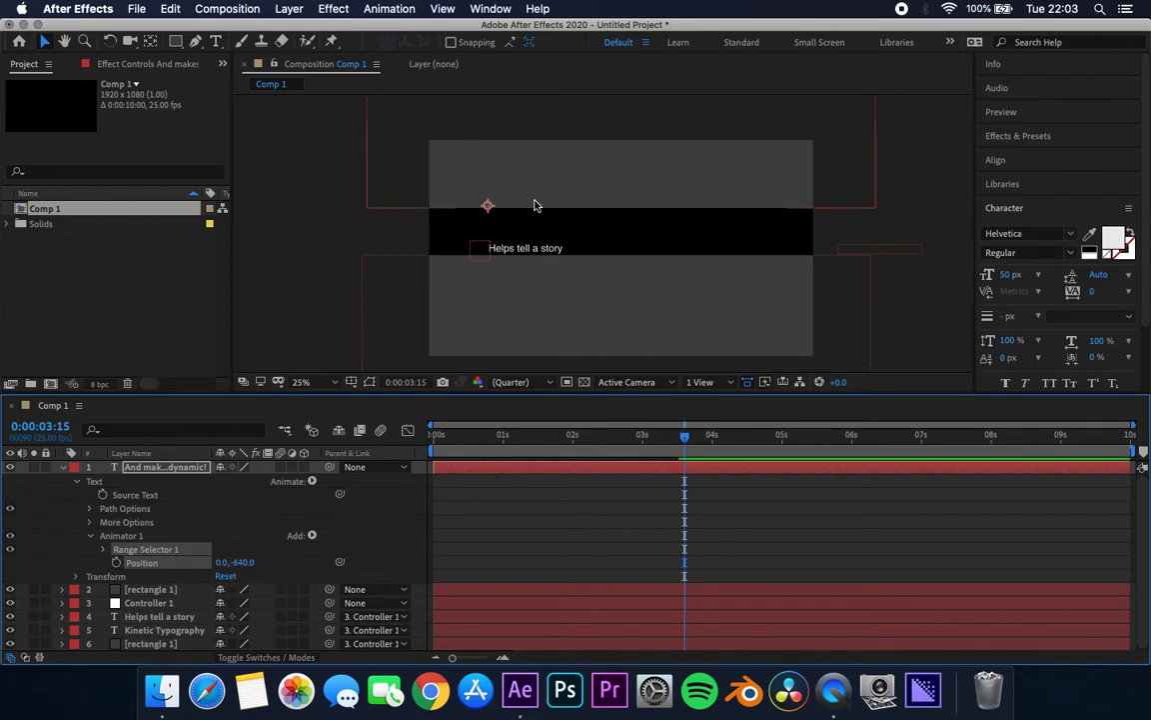
scroll(535, 204, "down", 2)
scroll(535, 205, "up", 2)
scroll(535, 205, "down", 1)
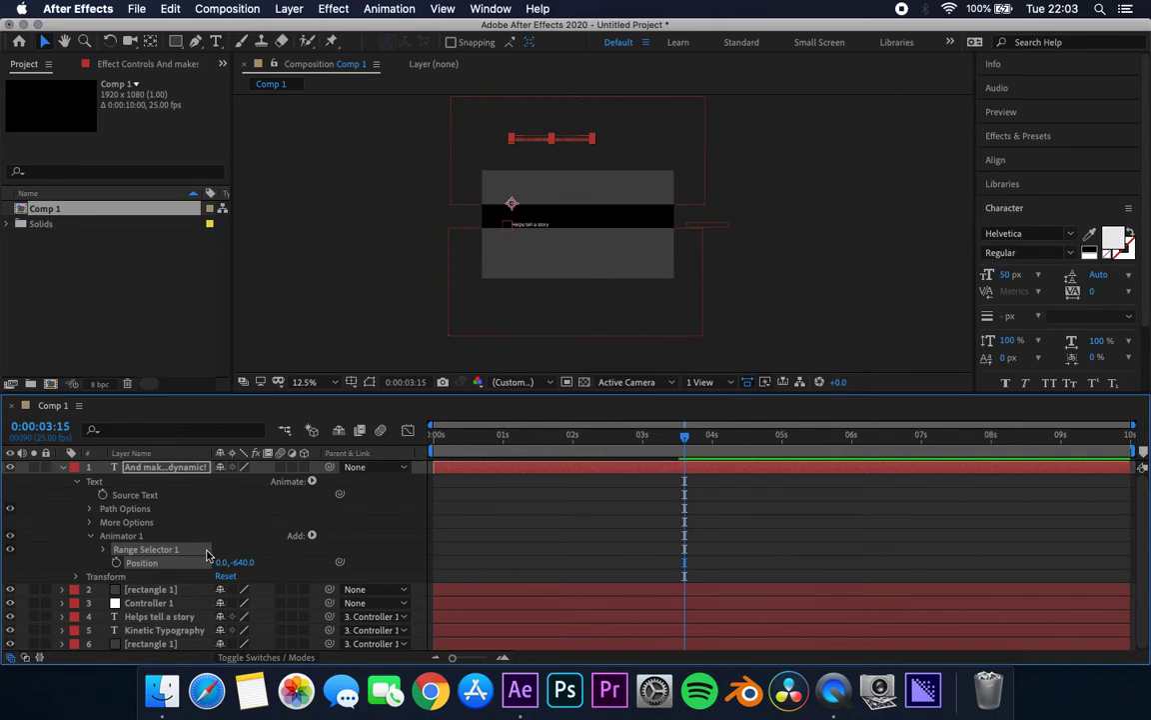
left_click_drag(245, 562, 184, 565)
key("space")
key("space")
left_click_drag(245, 562, 174, 573)
- Keyframe Range Selector 1's Start from 0% at about 3.5 seconds to 100% at 0:00:04:05
left_click(102, 550)
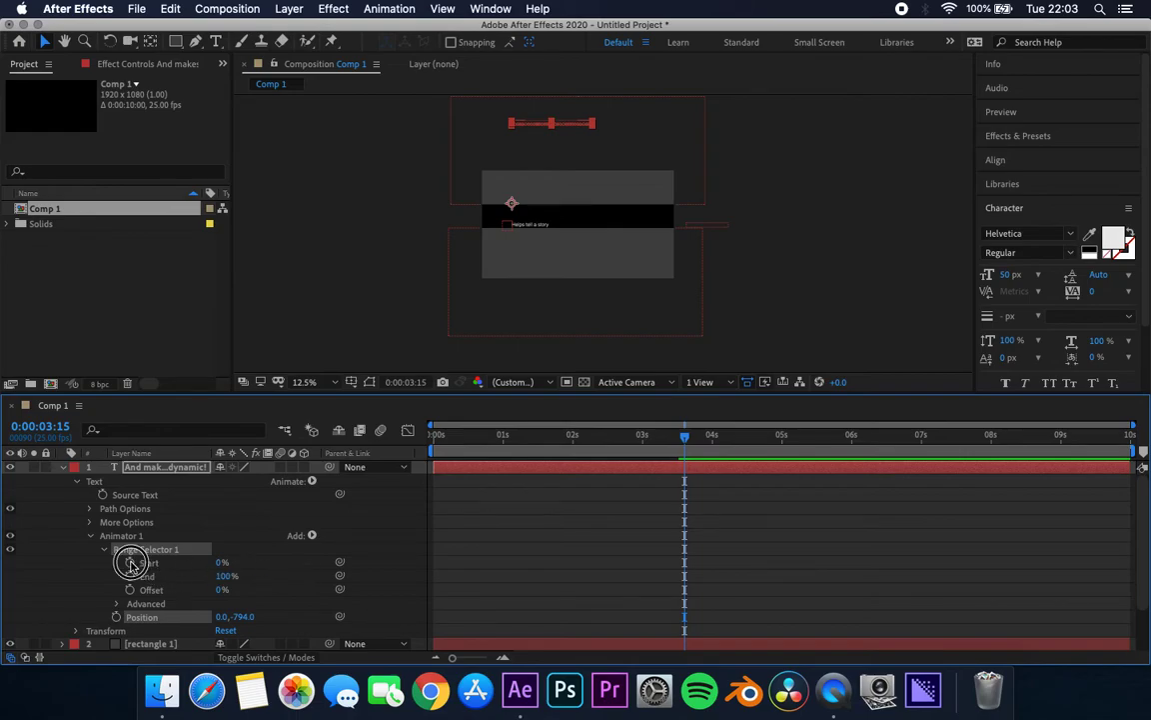
left_click(129, 563)
left_click_drag(686, 566, 676, 562)
left_click_drag(687, 444, 727, 437)
left_click_drag(224, 567, 511, 575)
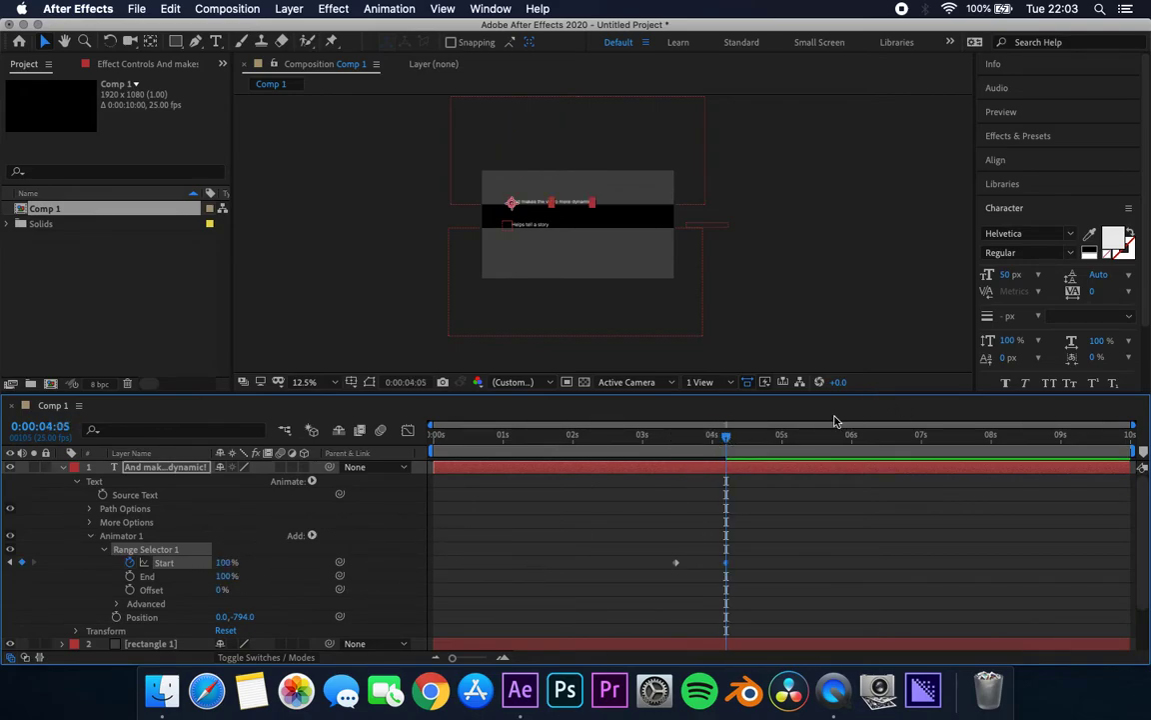
- Base Range Selector 1 on Words instead of characters and preview the words dropping in at a fitted view size
left_click_drag(726, 444, 698, 453)
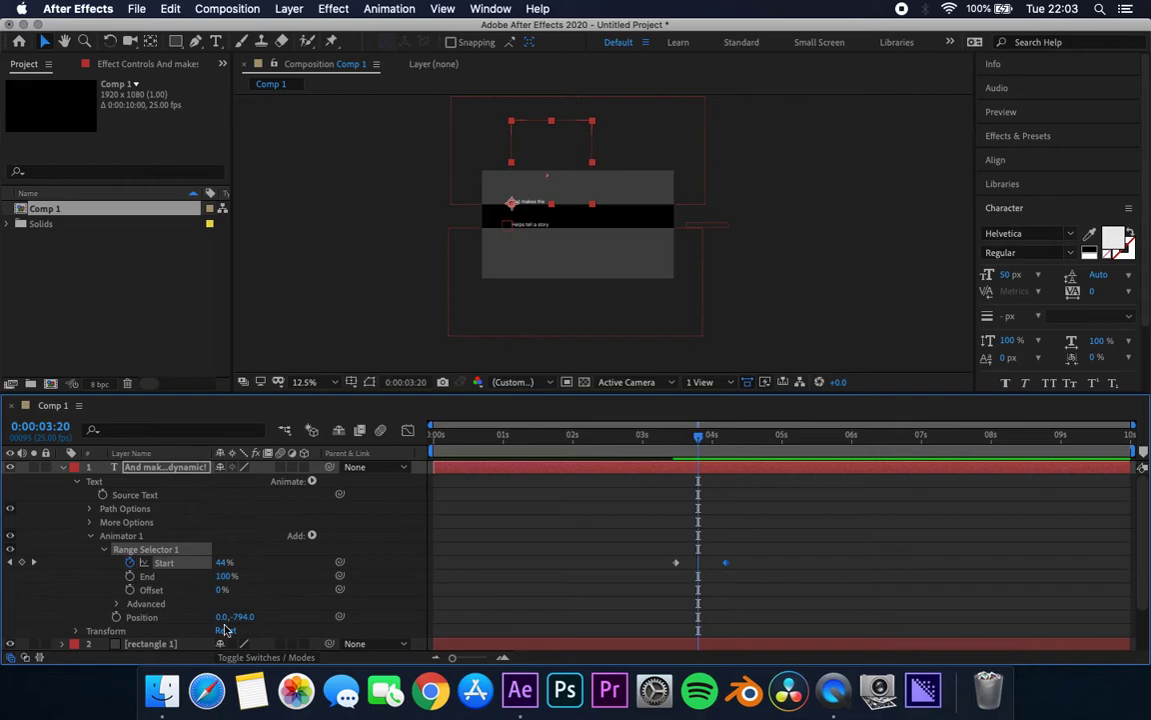
left_click(117, 617)
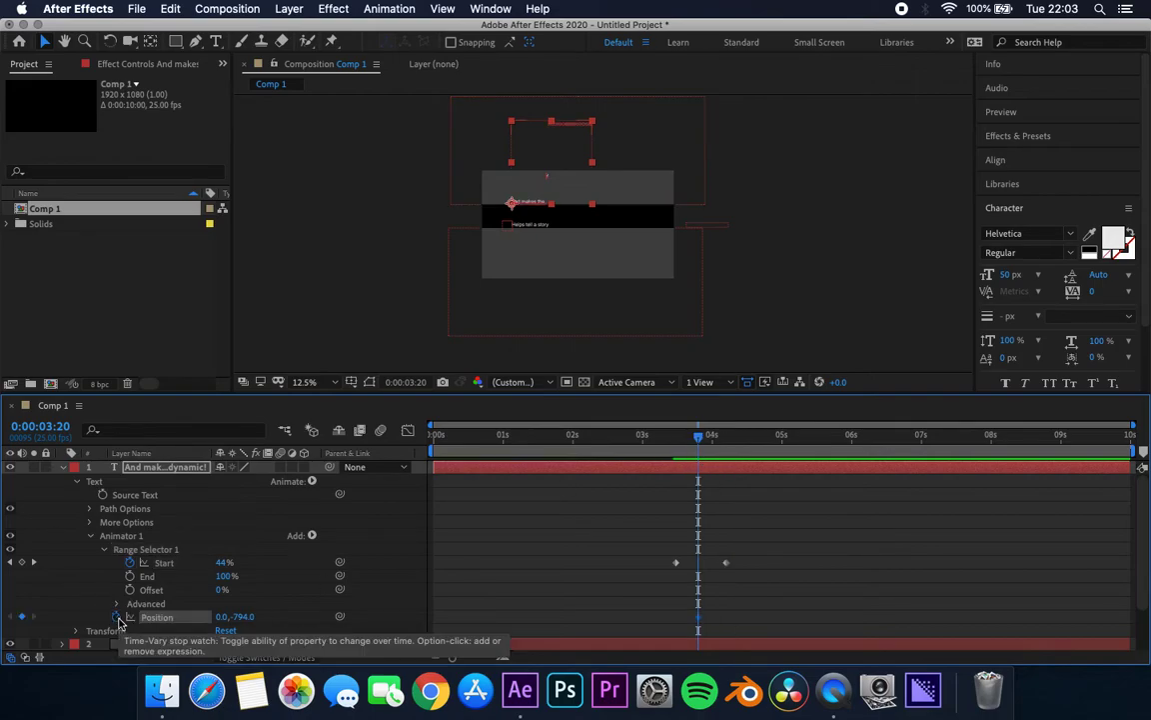
left_click(116, 604)
scroll(158, 612, "down", 3)
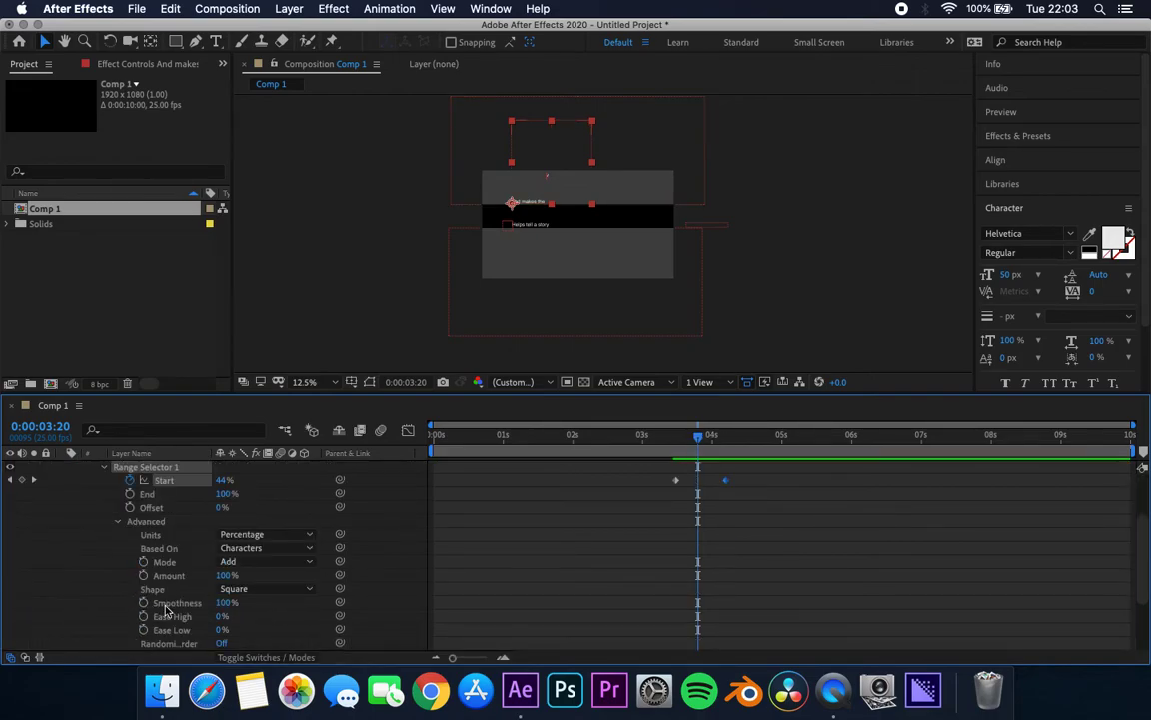
left_click(250, 548)
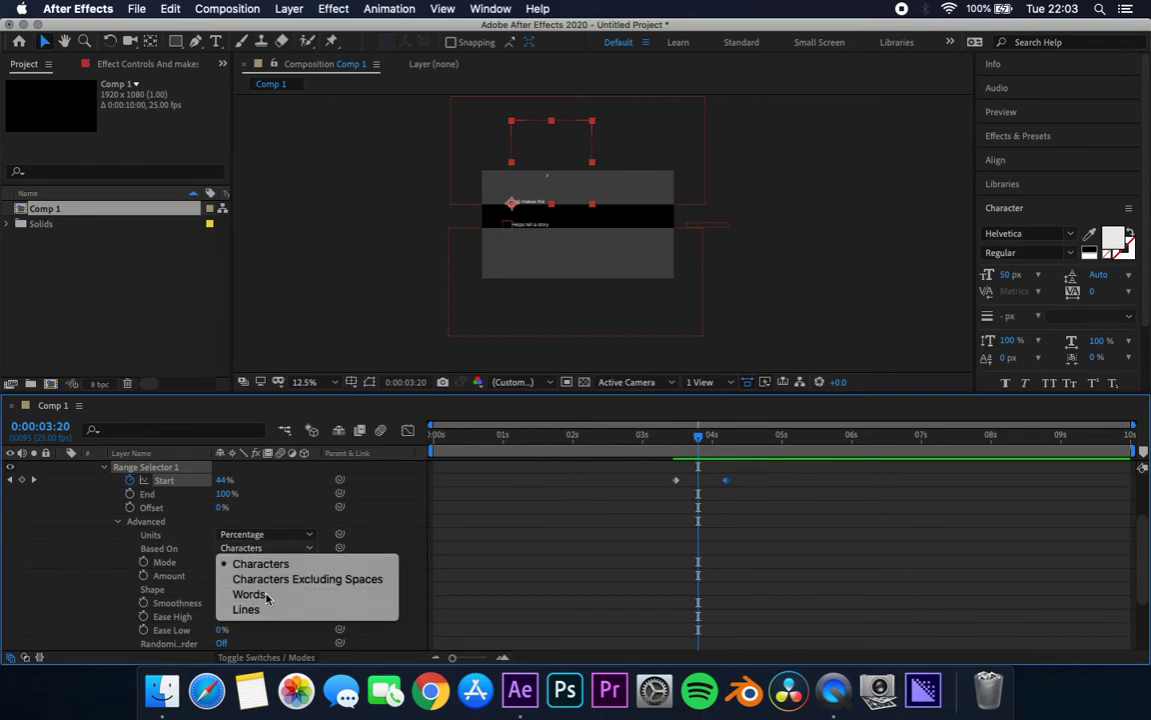
left_click(255, 589)
left_click_drag(698, 435, 681, 436)
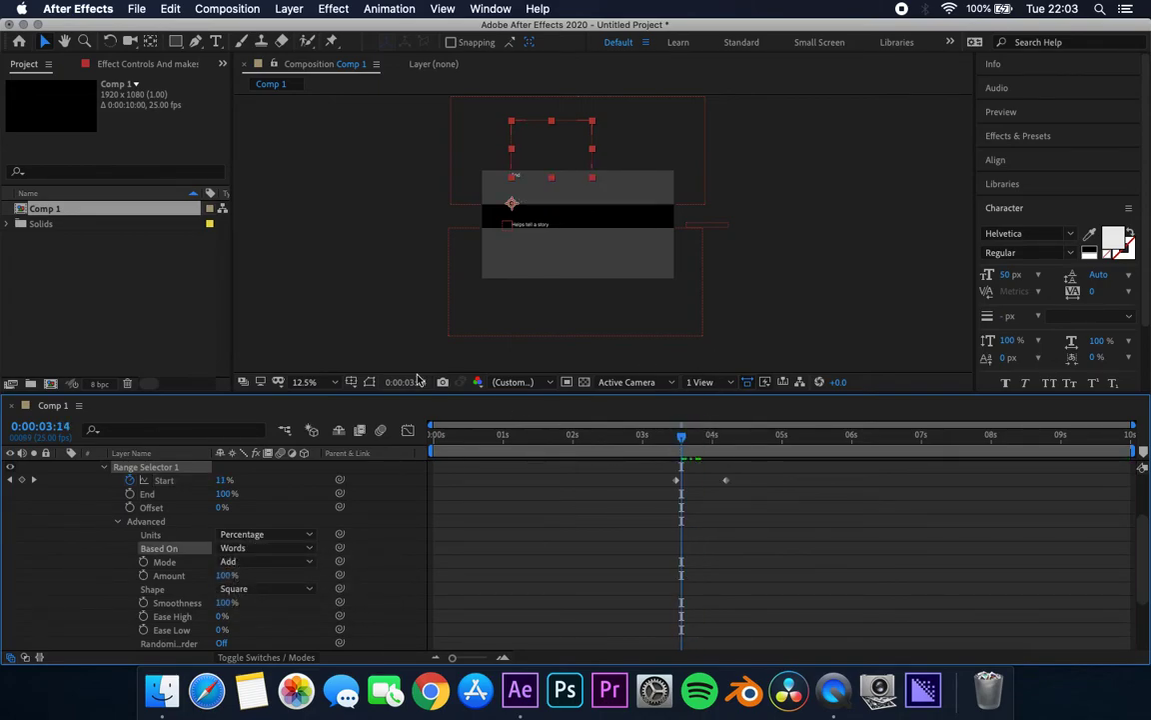
left_click(335, 386)
left_click(339, 99)
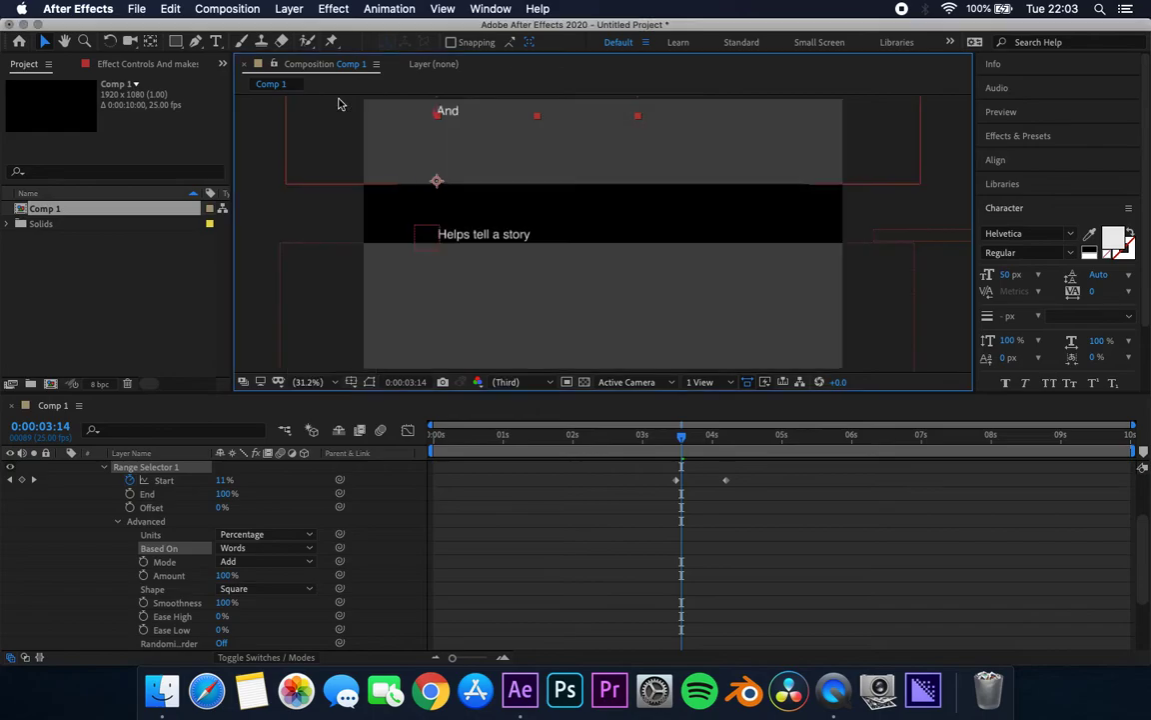
key("space")
key("space")
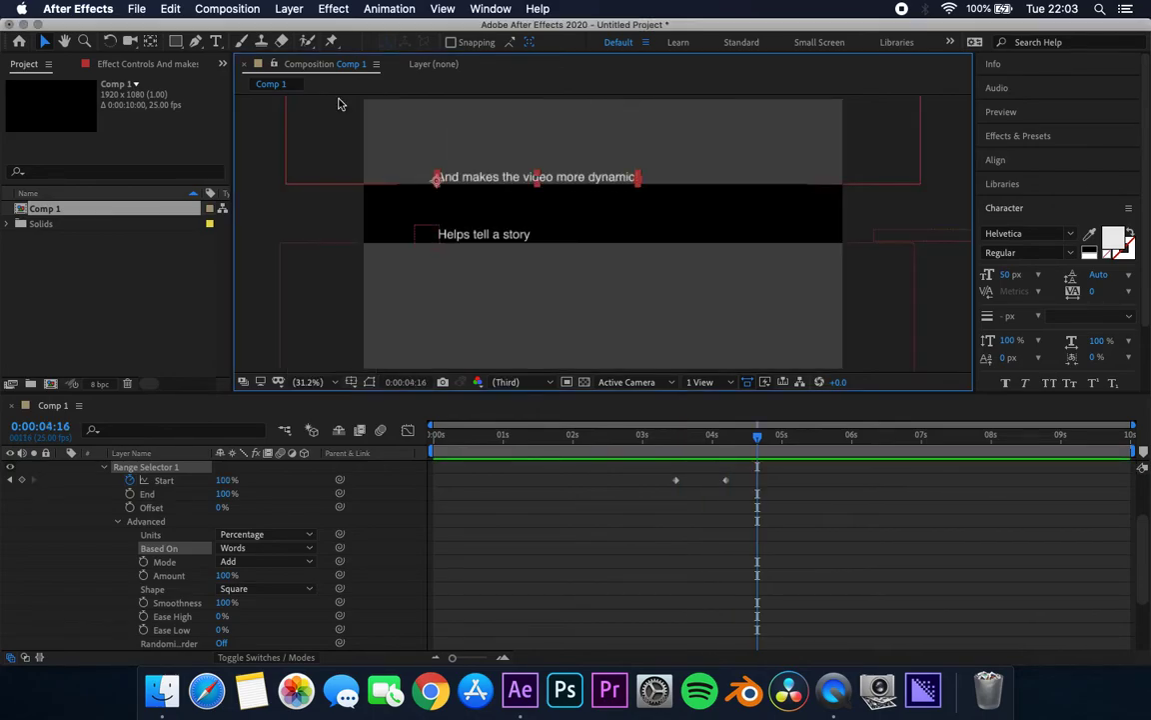
- Spread the two Start keyframes to about 3.4 and 5.2 seconds, apply Easy Ease to both, and preview the slower drop
left_click(817, 482)
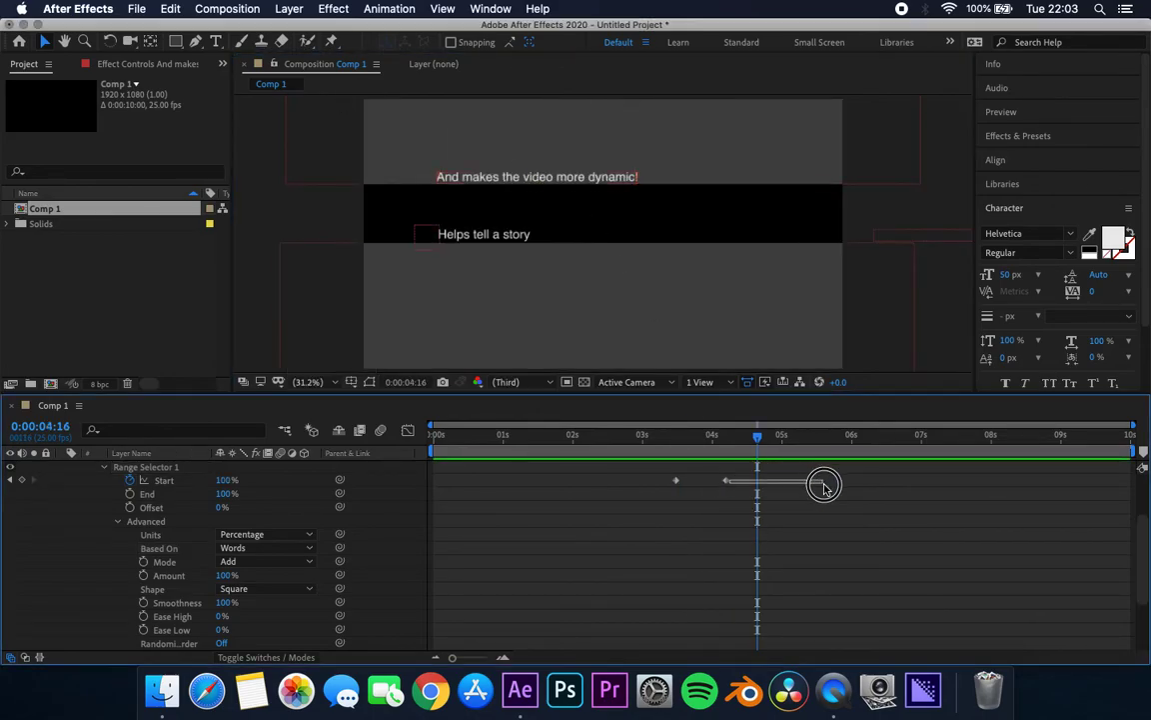
left_click_drag(676, 480, 792, 480)
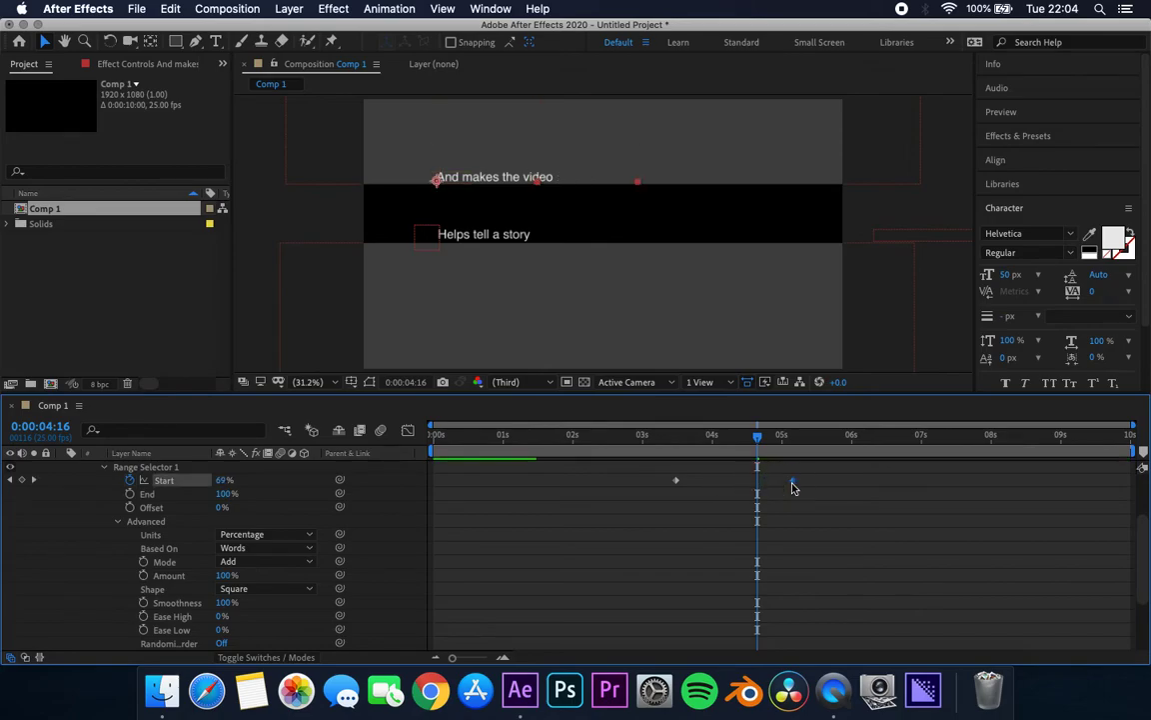
left_click(675, 479)
left_click_drag(675, 479, 668, 479)
left_click_drag(856, 480, 644, 494)
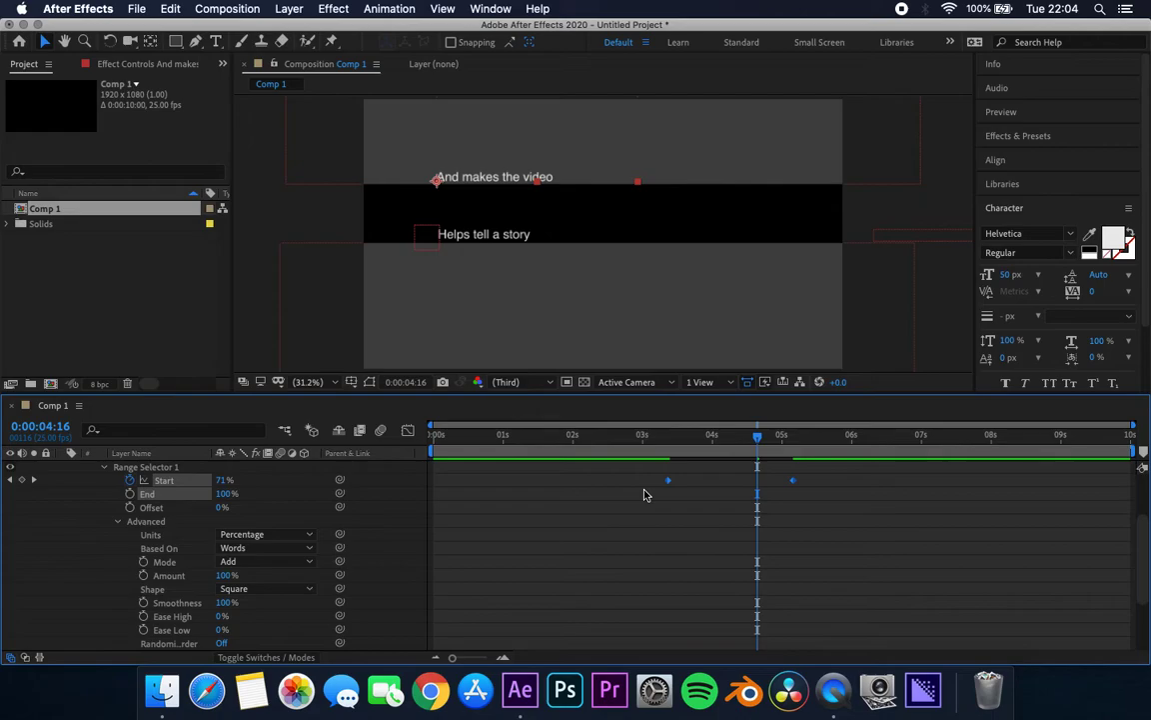
left_click(649, 434)
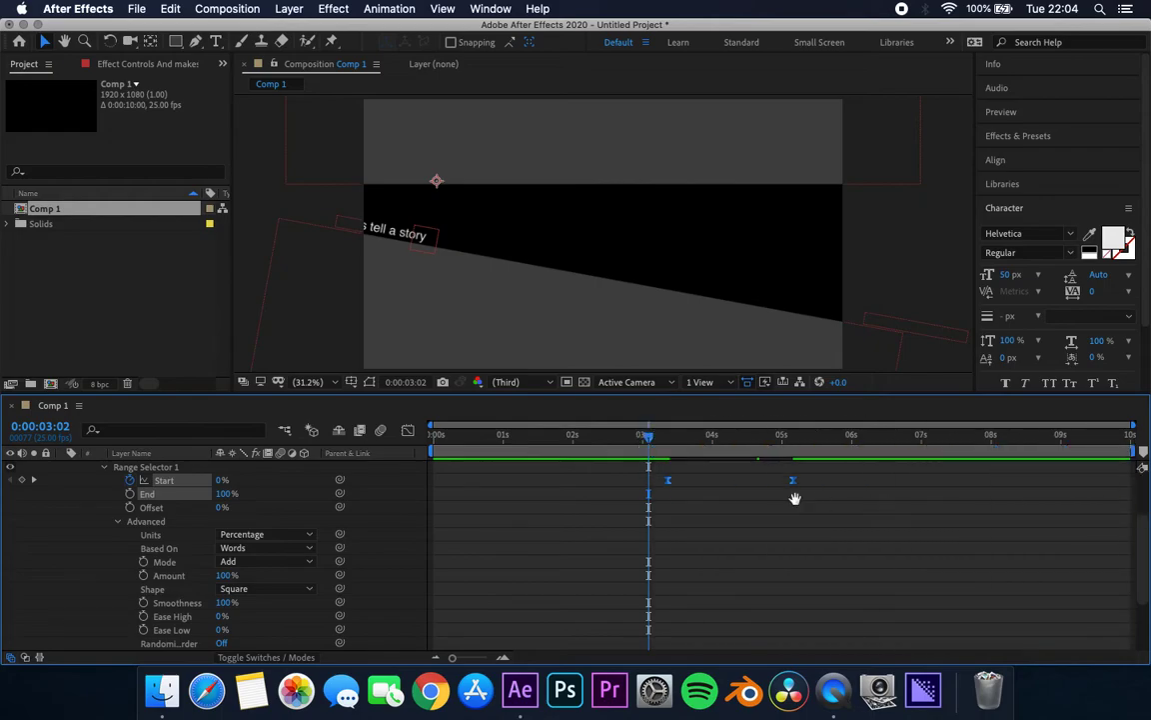
key("space")
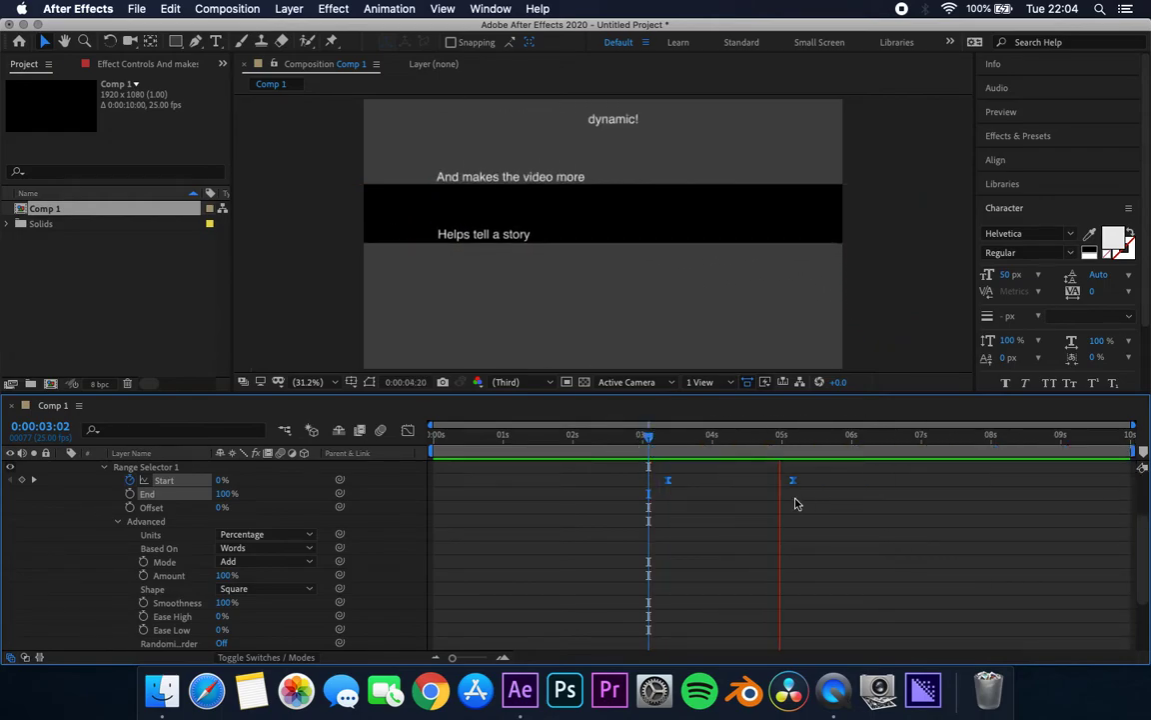
key("space")
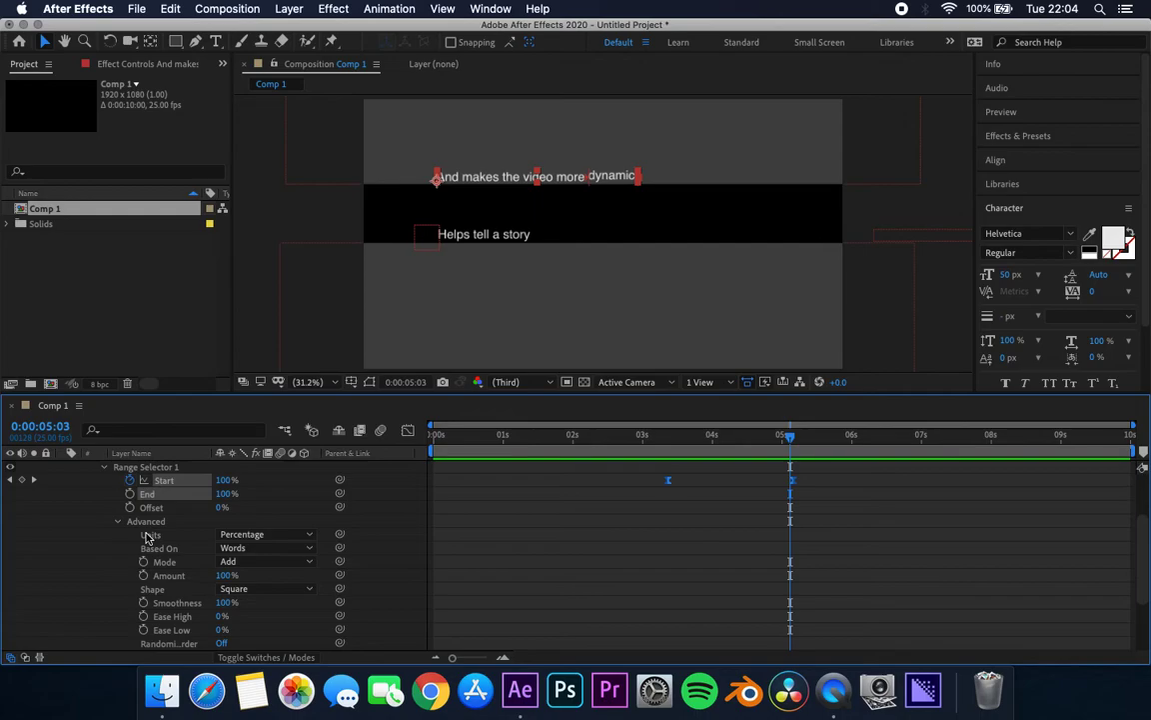
- Collapse the text layer's properties and create a null object named Controller 2
scroll(146, 538, "up", 3)
left_click(62, 468)
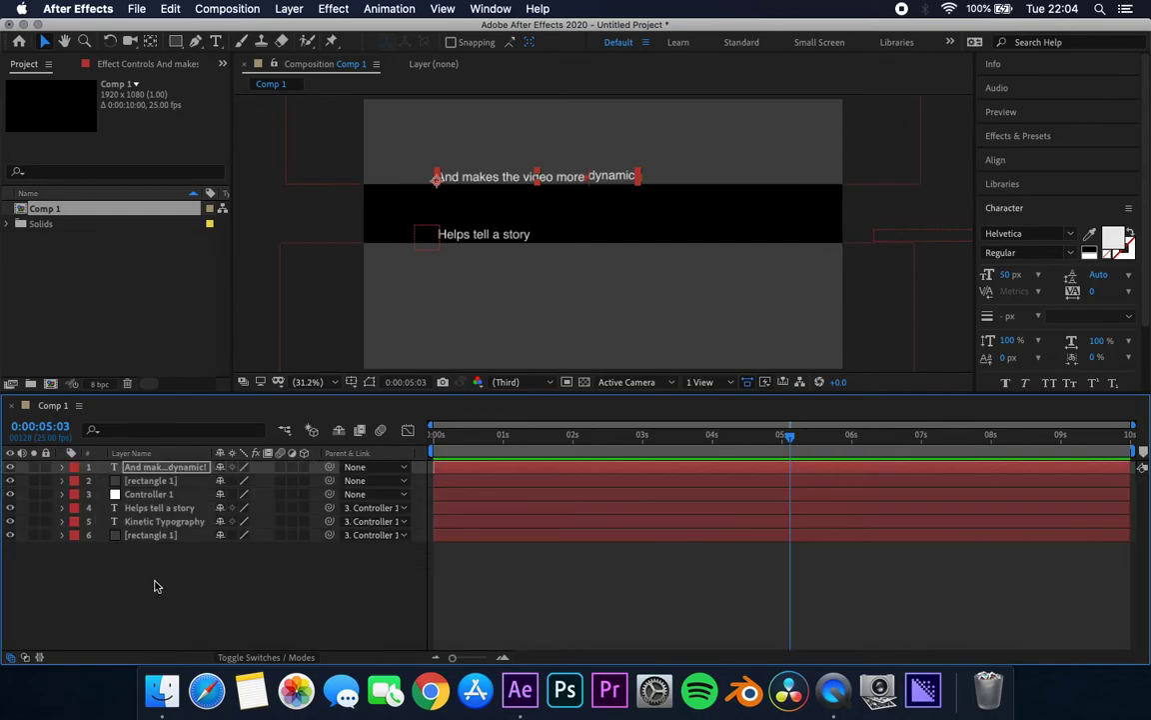
left_click(156, 586)
right_click(209, 595)
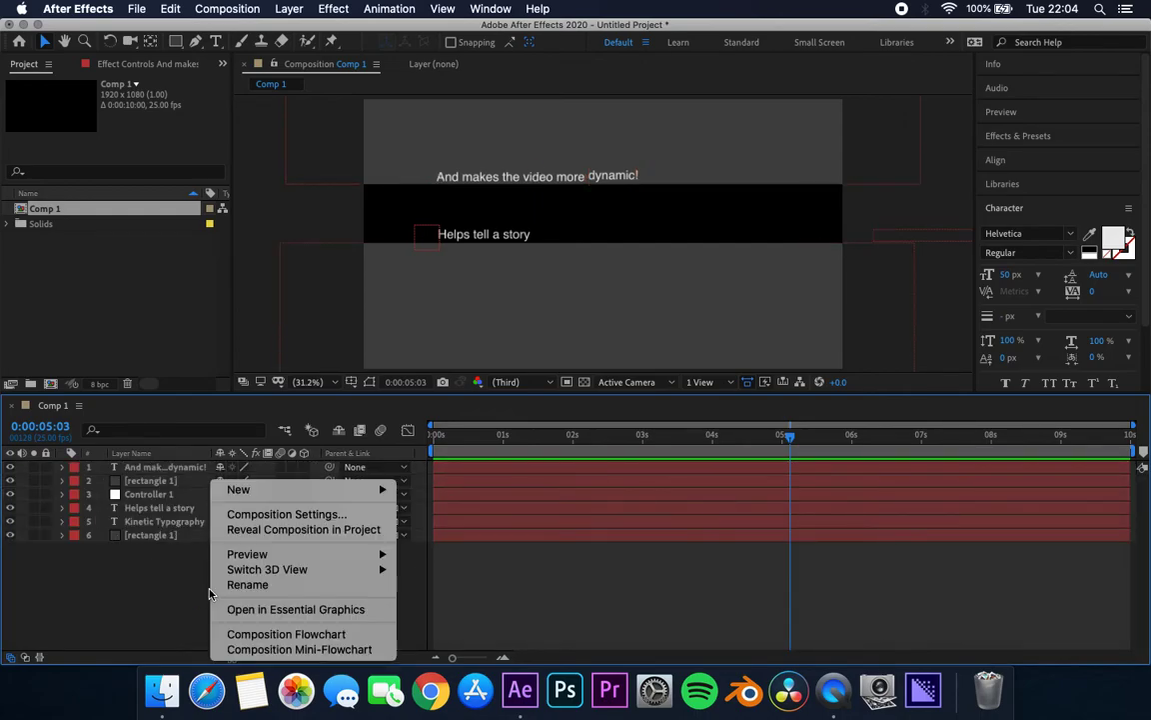
mouse_move(378, 488)
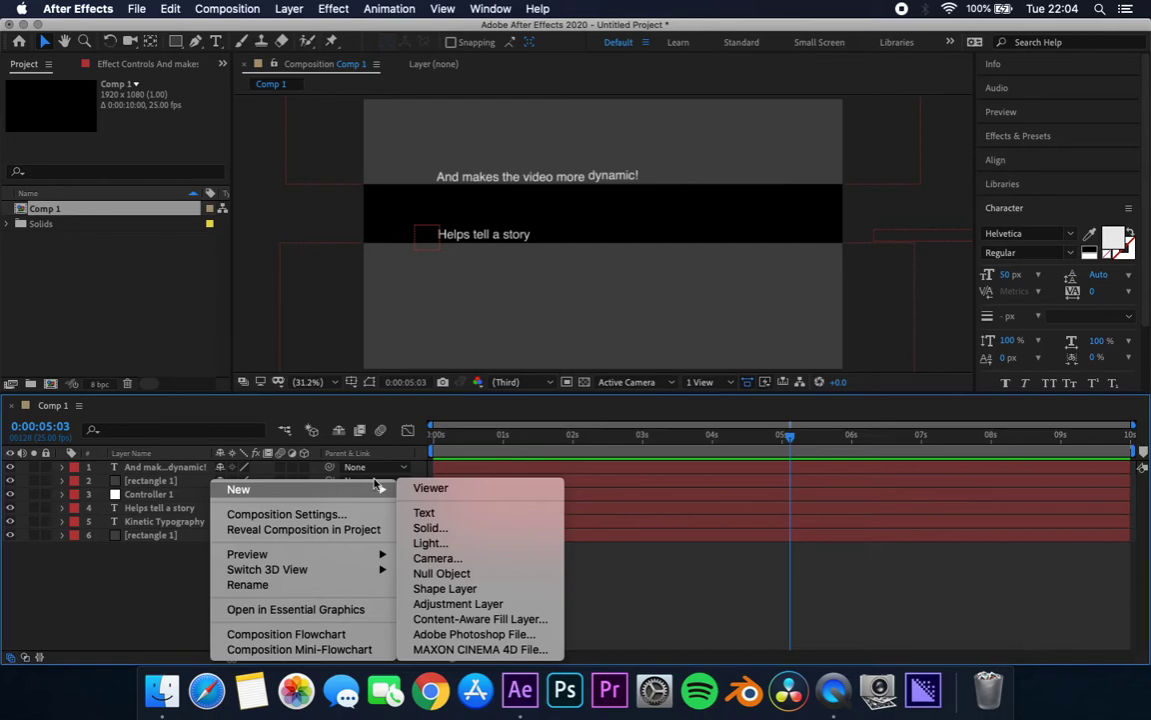
left_click(460, 577)
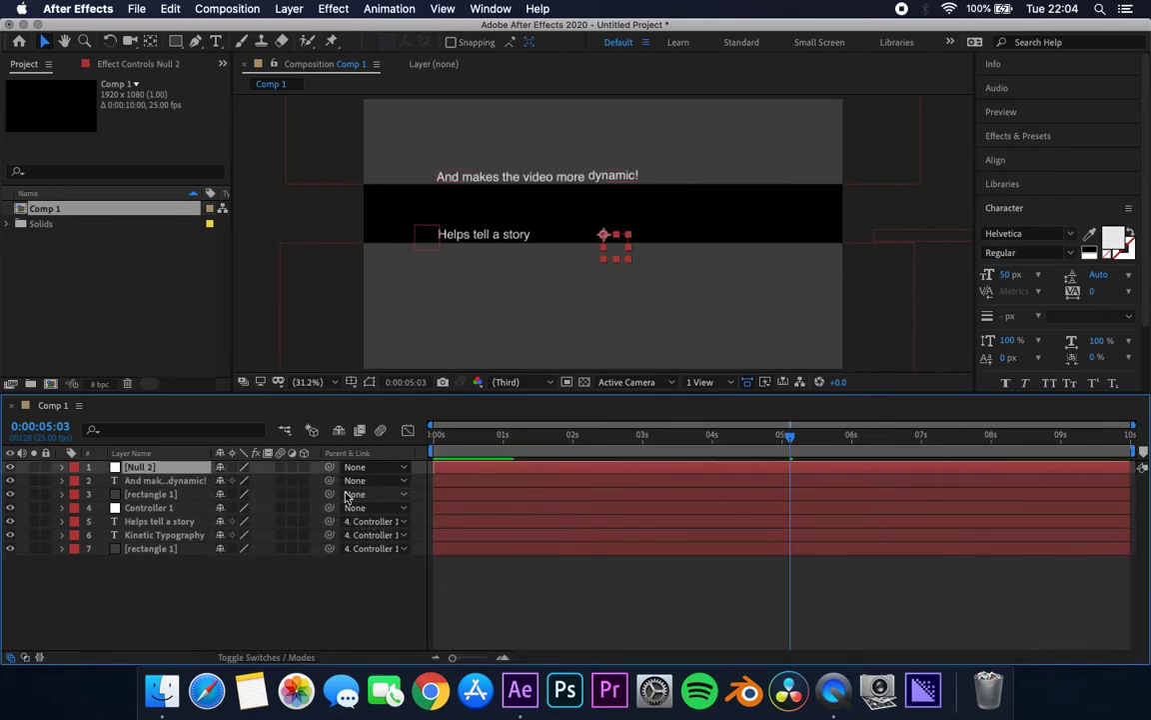
key("Return")
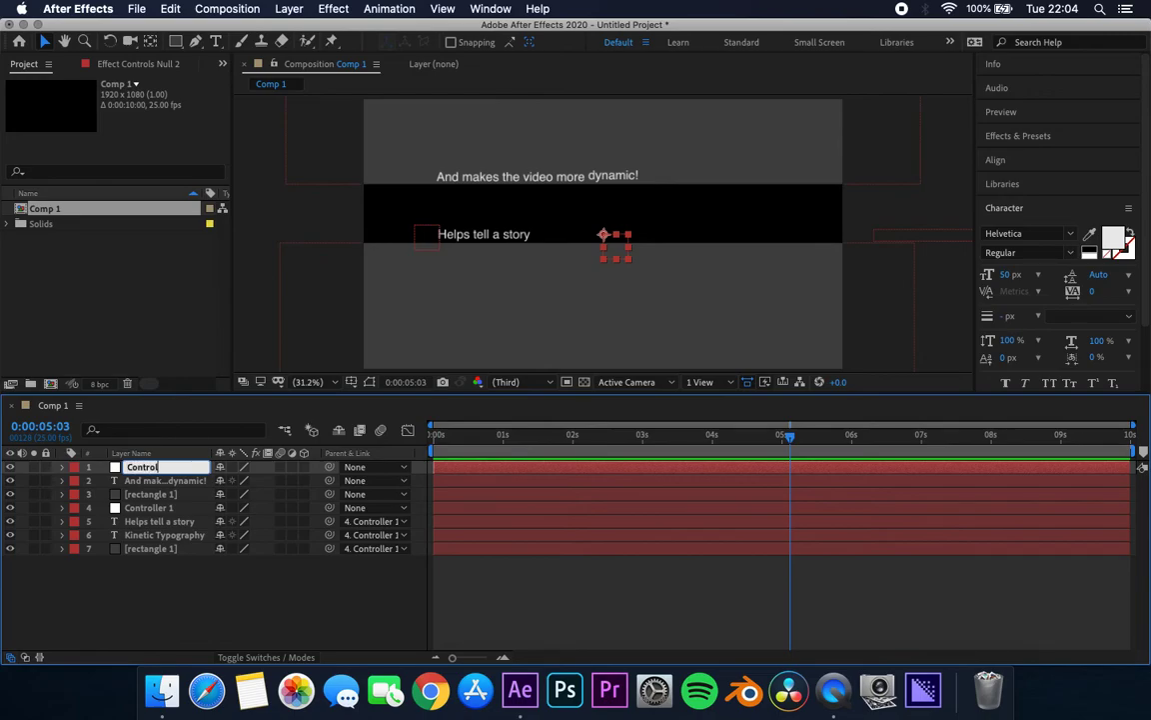
left_click(157, 583)
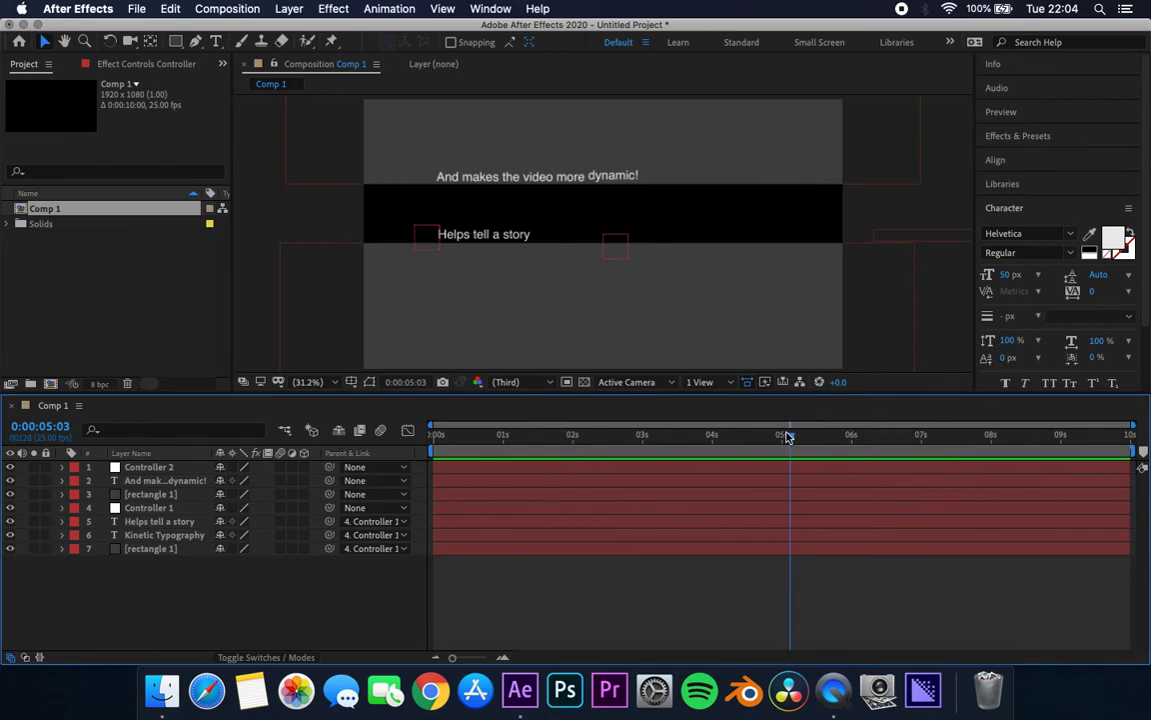
- Place Controller 2 over the word "video" and parent the "And makes the video more dynamic!" text and the upper rectangle to it
left_click(616, 251)
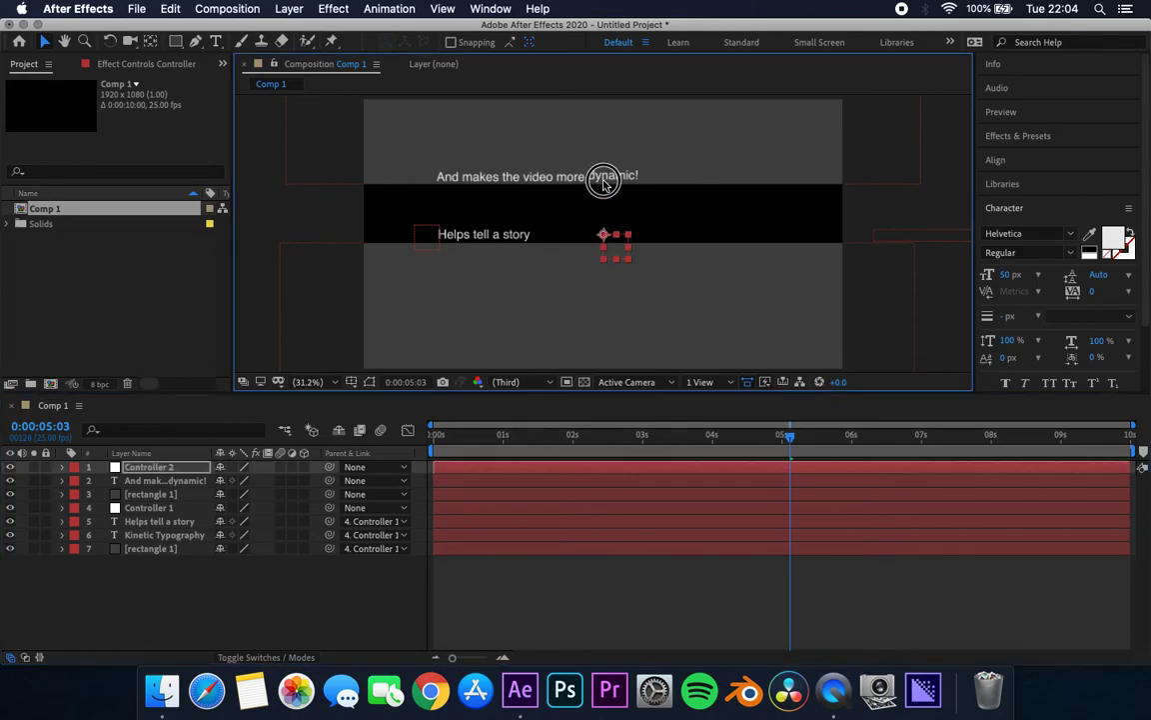
mouse_move(616, 251)
left_mouse_down()
mouse_move(580, 113)
mouse_move(522, 185)
mouse_move(537, 177)
left_mouse_up()
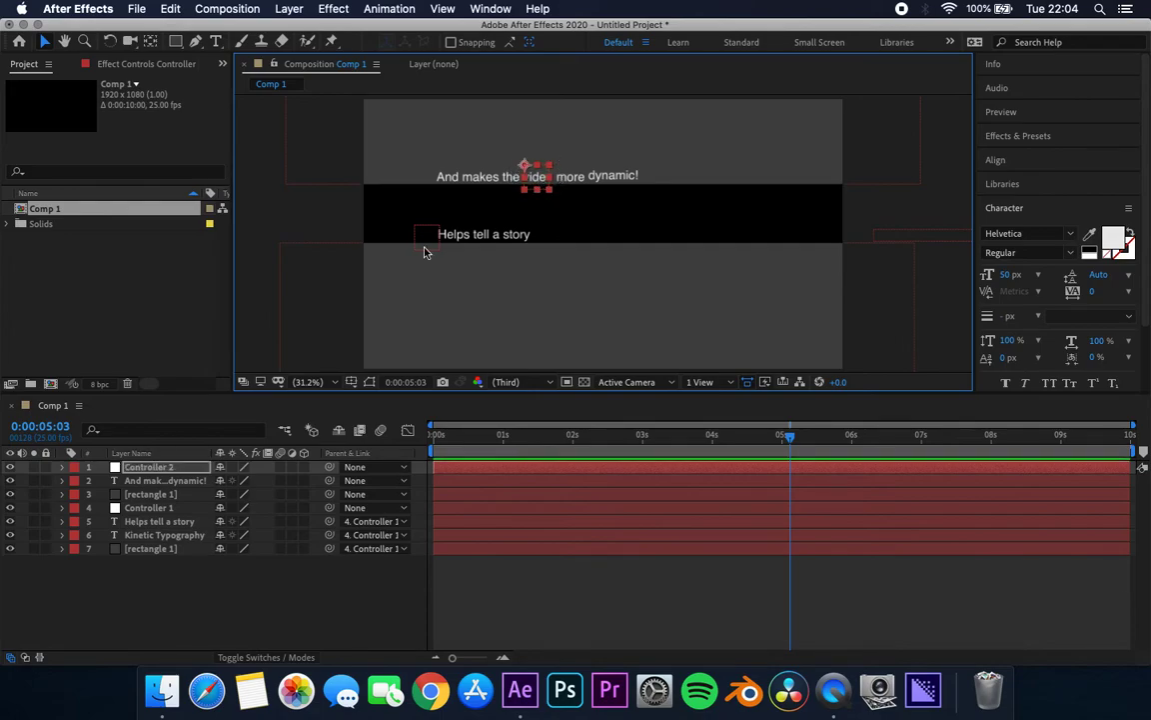
left_click(170, 495)
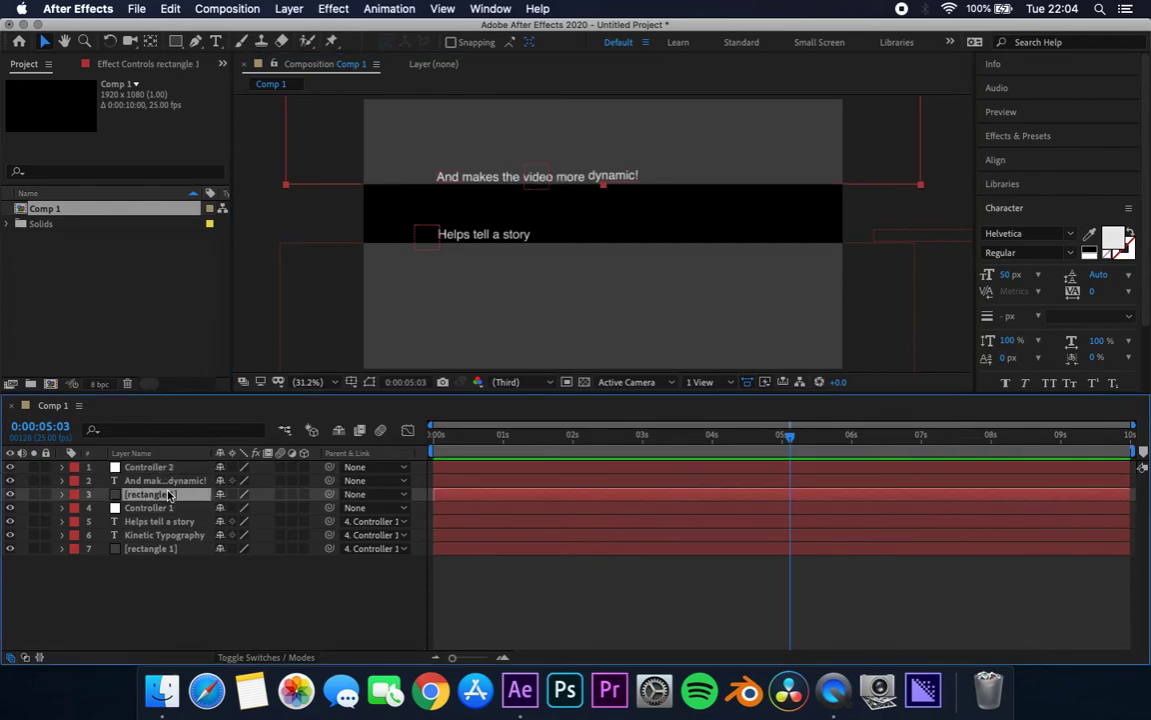
left_click(165, 481, "shift")
left_click_drag(330, 481, 157, 470)
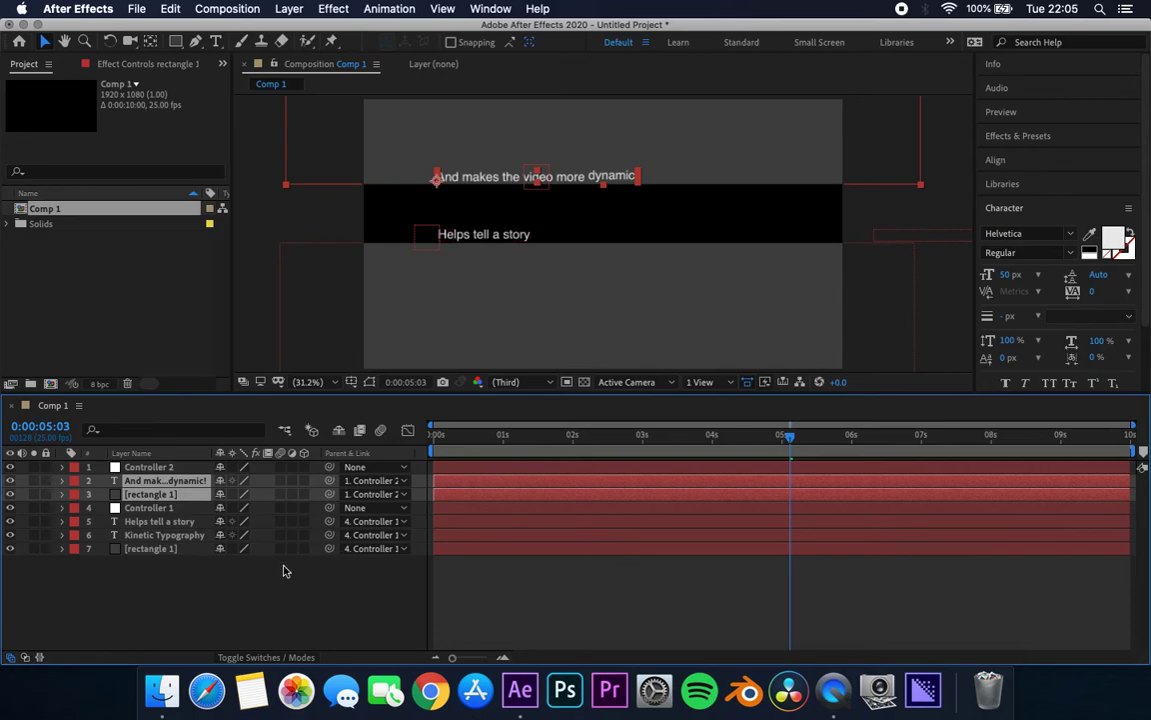
left_click(281, 578)
- Keyframe Controller 2's Position to slide down from about 3.7 seconds, reaching 642.7,501.2 at 0:00:03:22
left_click(160, 468)
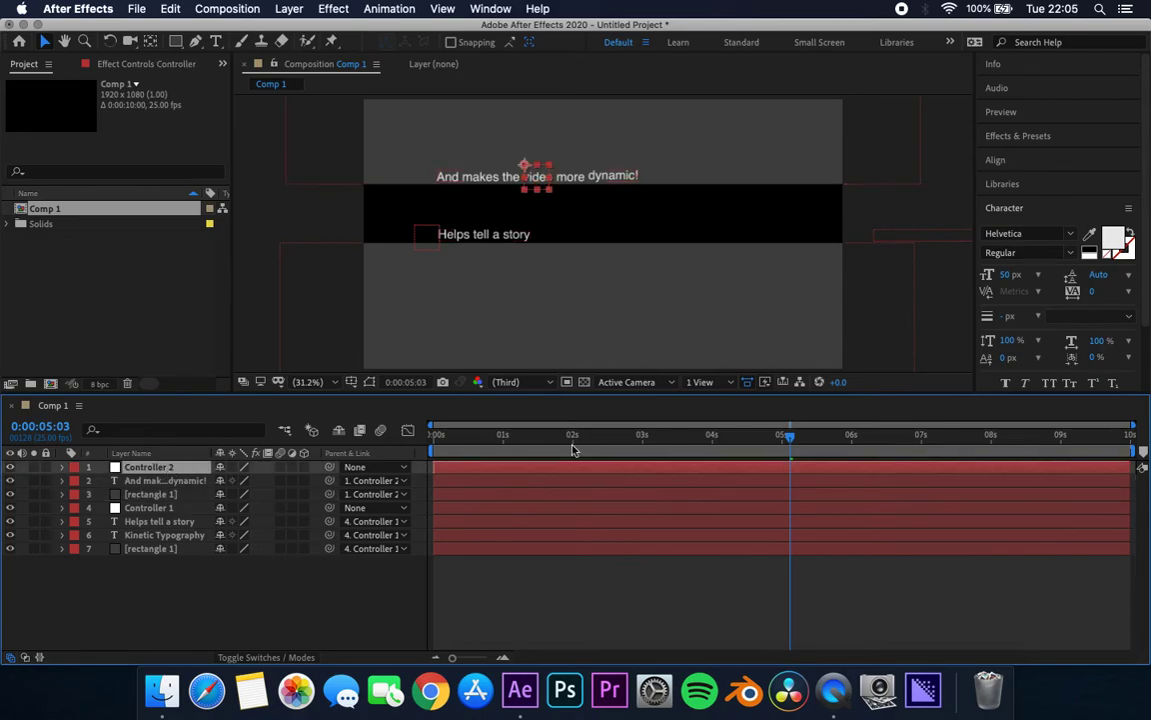
left_click_drag(791, 442, 700, 455)
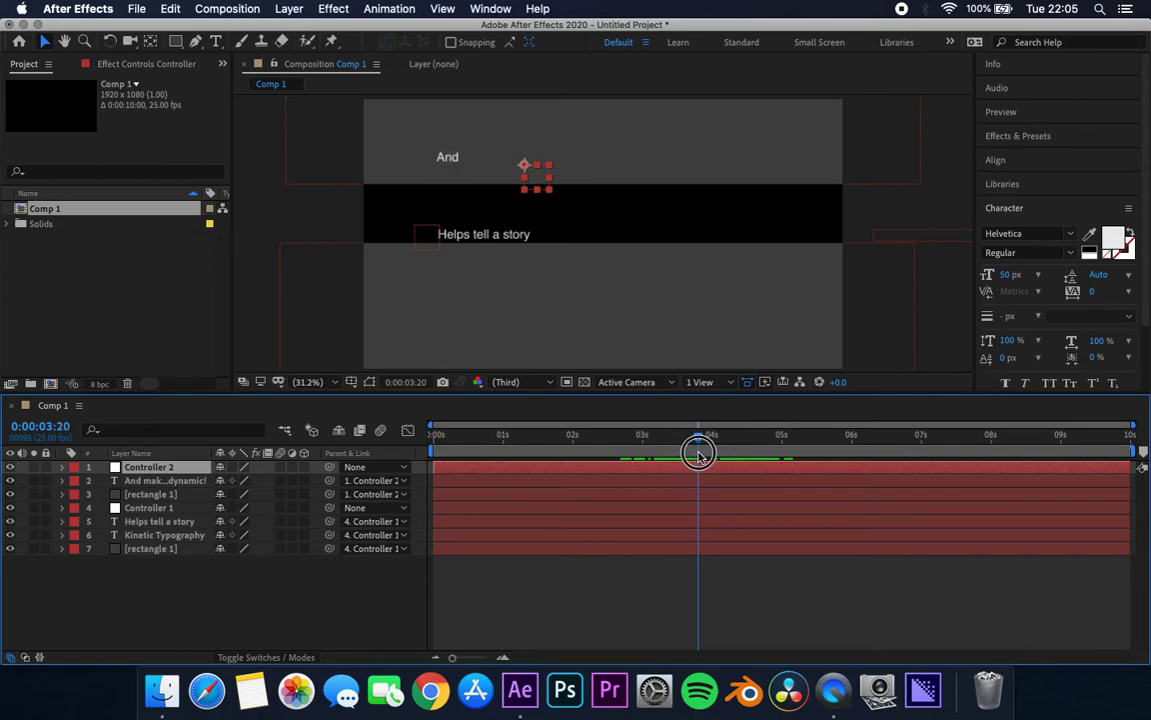
key("p")
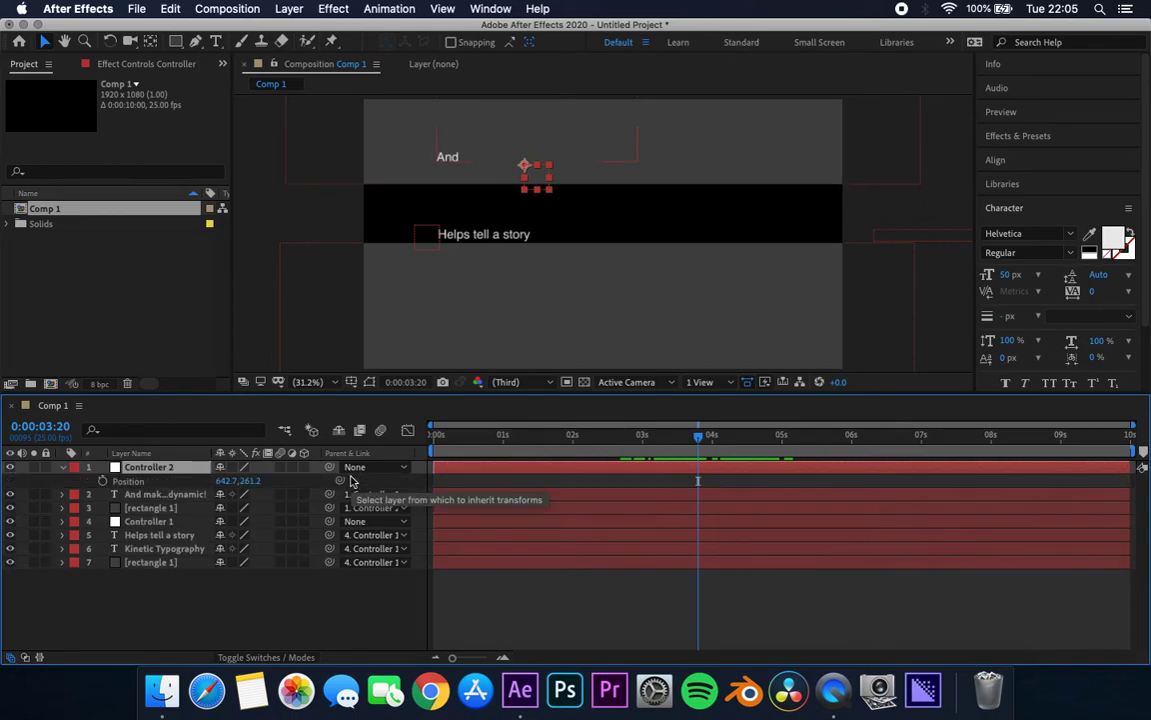
left_click(103, 482)
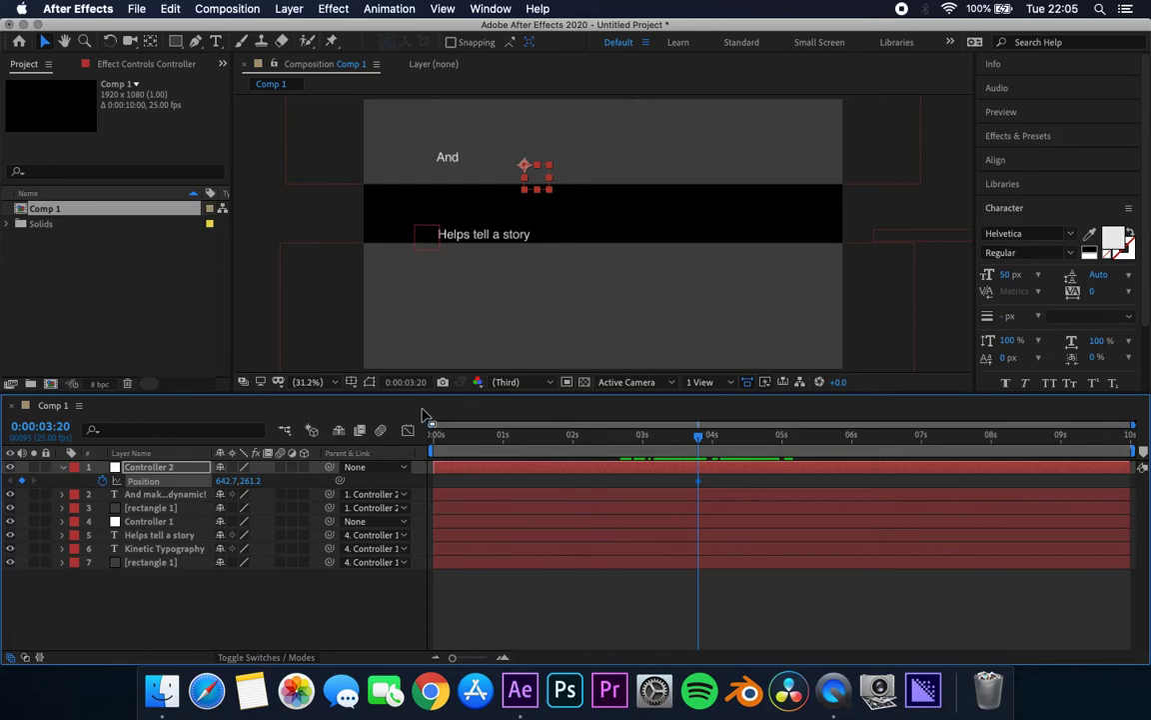
left_click_drag(703, 440, 705, 438)
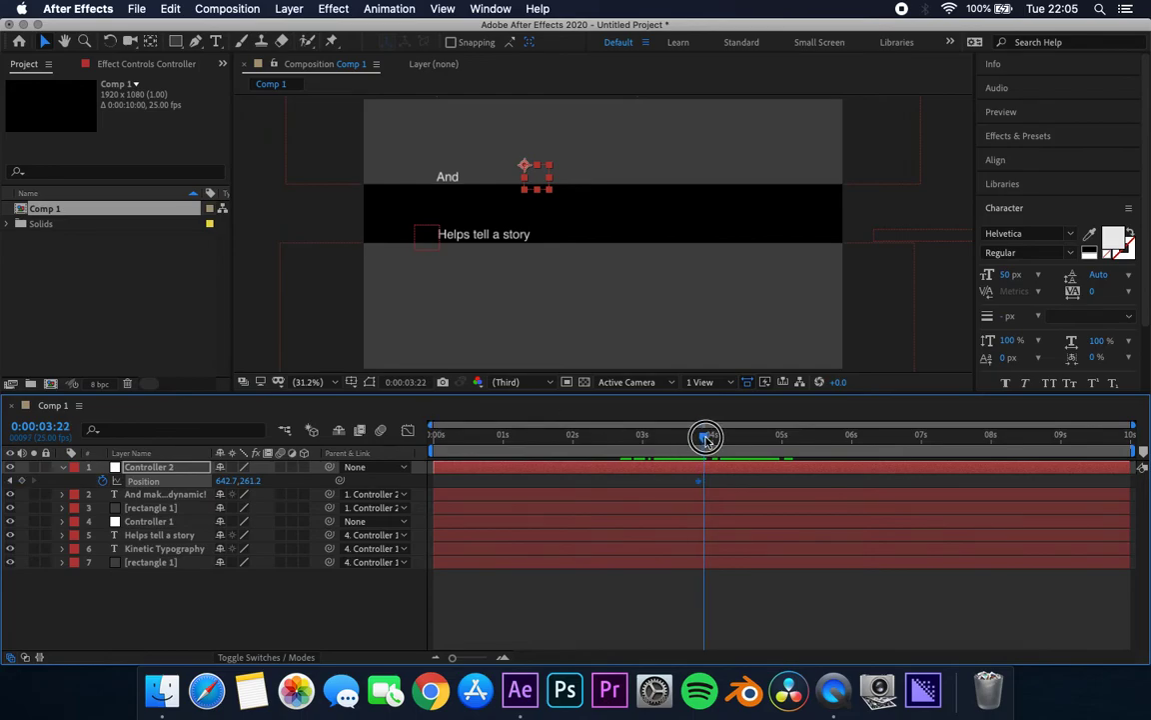
left_click_drag(699, 482, 691, 485)
left_click_drag(245, 483, 459, 465)
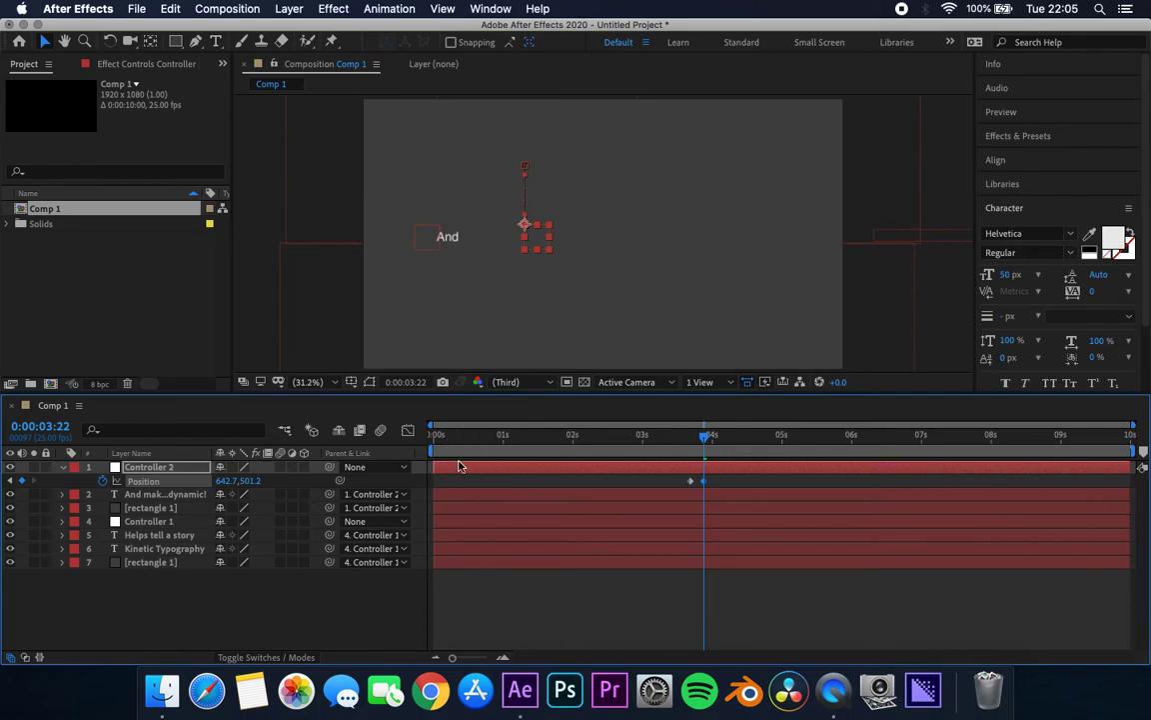
left_click(691, 484)
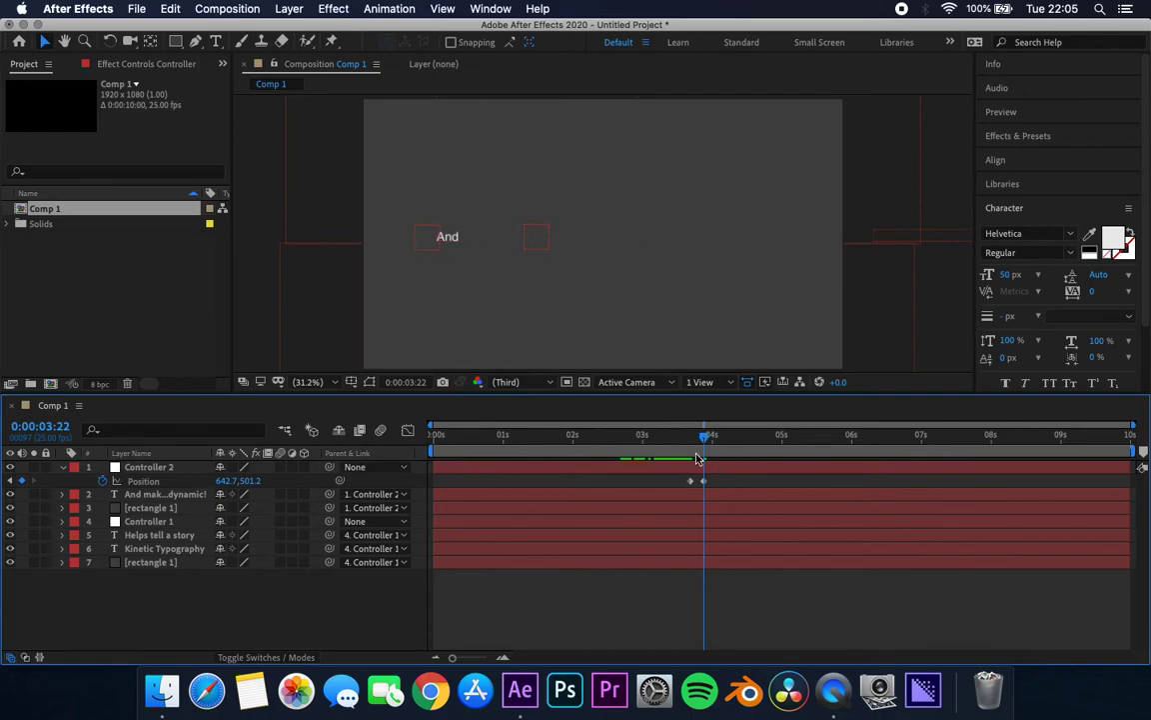
- Keyframe Controller 1's Position from about 3.8 seconds to 204.0,1182.0 at 0:00:03:22, and preview the animation from the start
left_click(145, 524)
key("p")
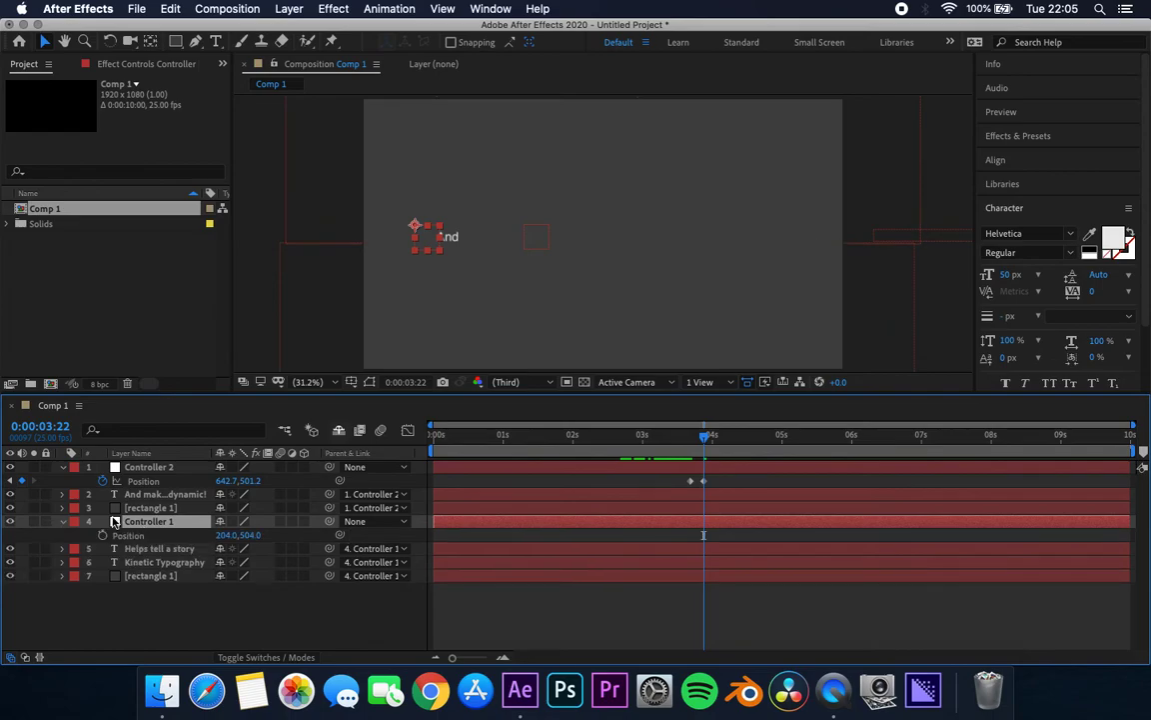
left_click(103, 536)
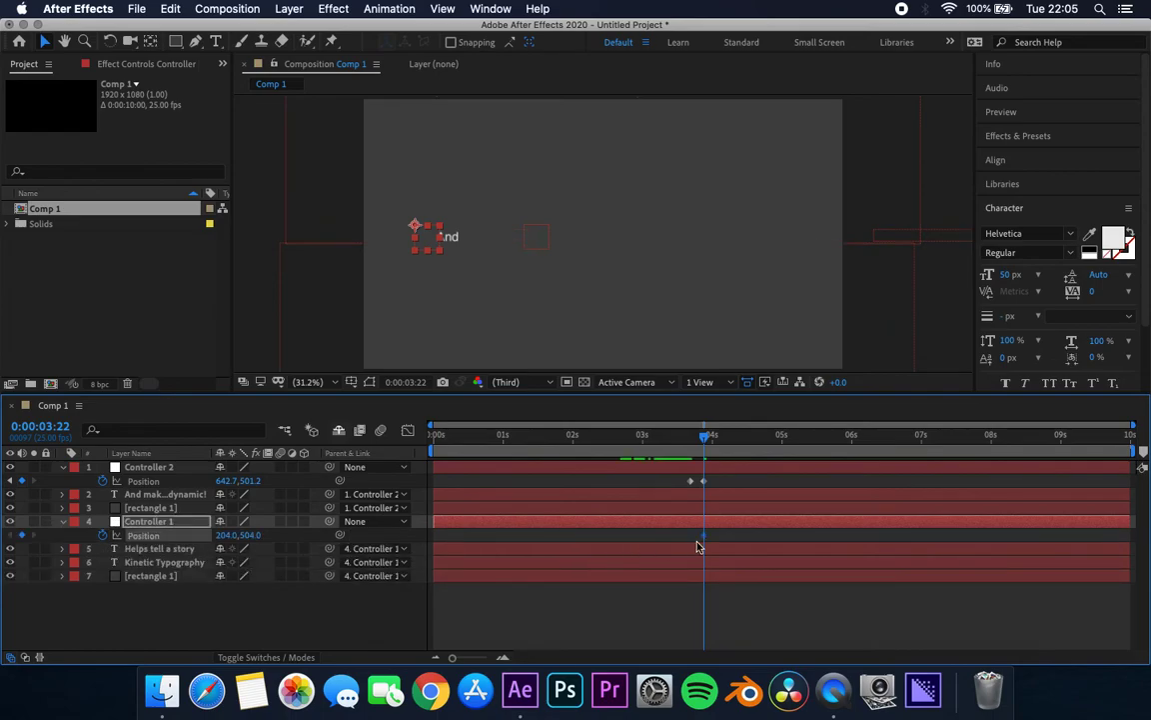
left_click_drag(705, 535, 698, 536)
left_click_drag(226, 537, 776, 547)
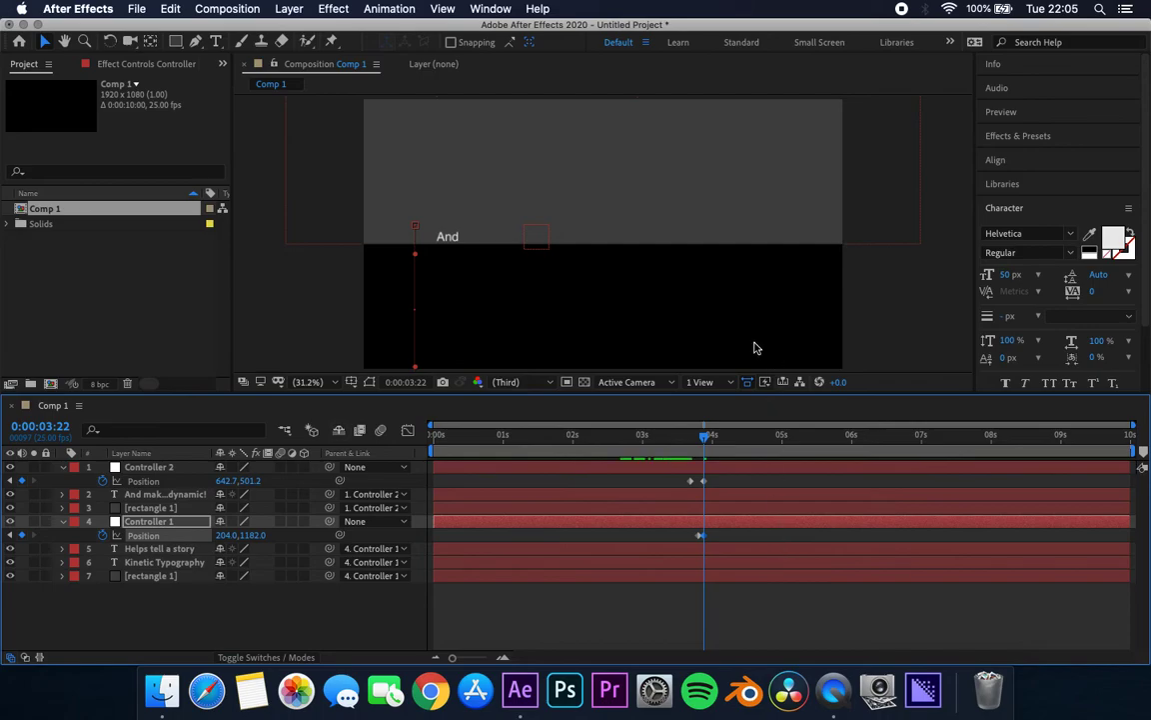
left_click_drag(708, 438, 278, 463)
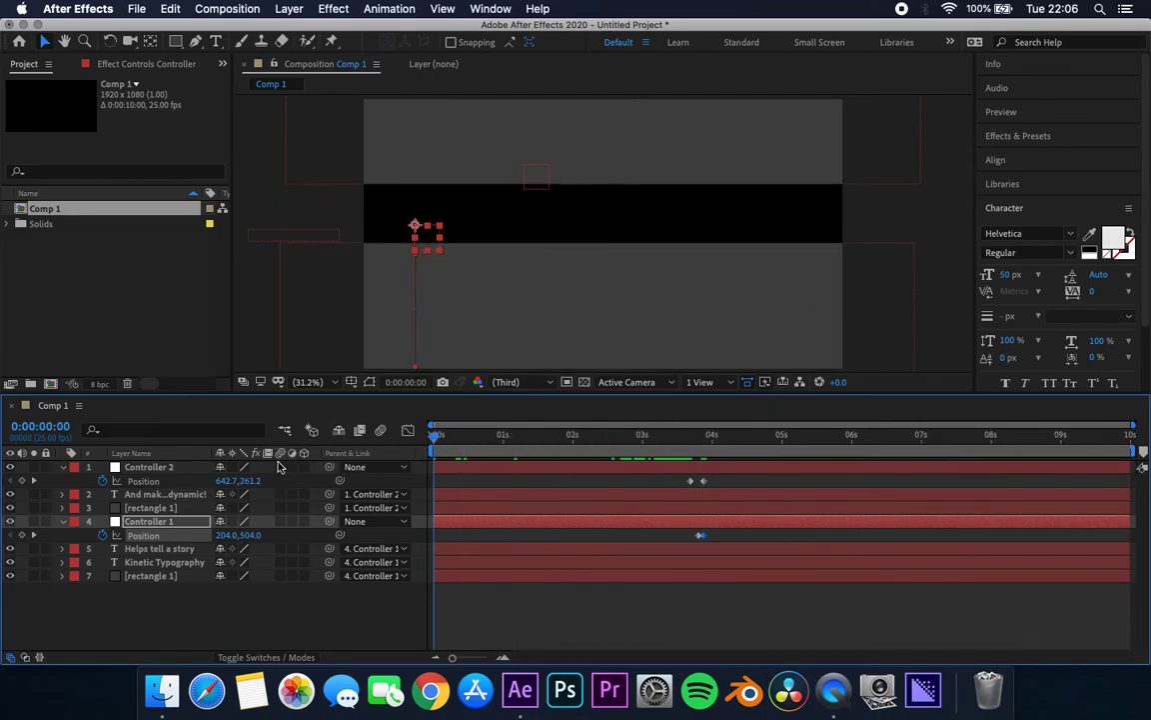
key("space")
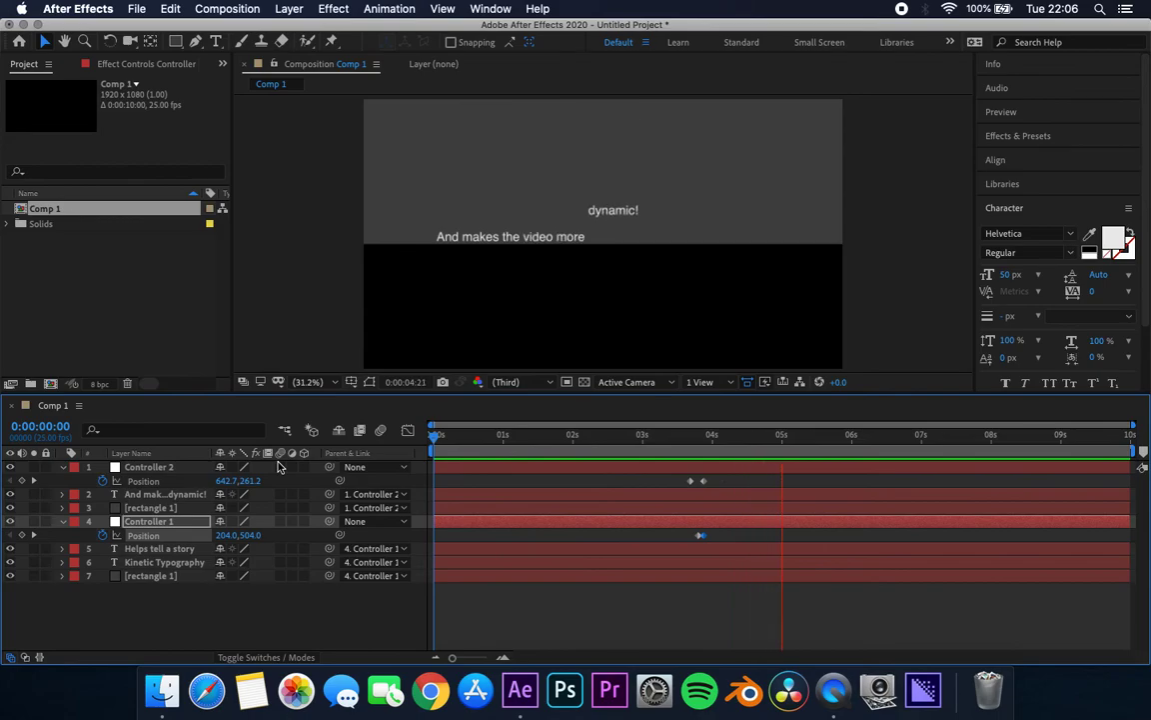
- Retime Controller 2's Position keyframes to 0:00:03:15 and about 4.3 seconds, apply Easy Ease to both, and preview the slide
key("space")
left_click(818, 440)
left_click_drag(817, 440, 674, 490)
left_click(685, 483)
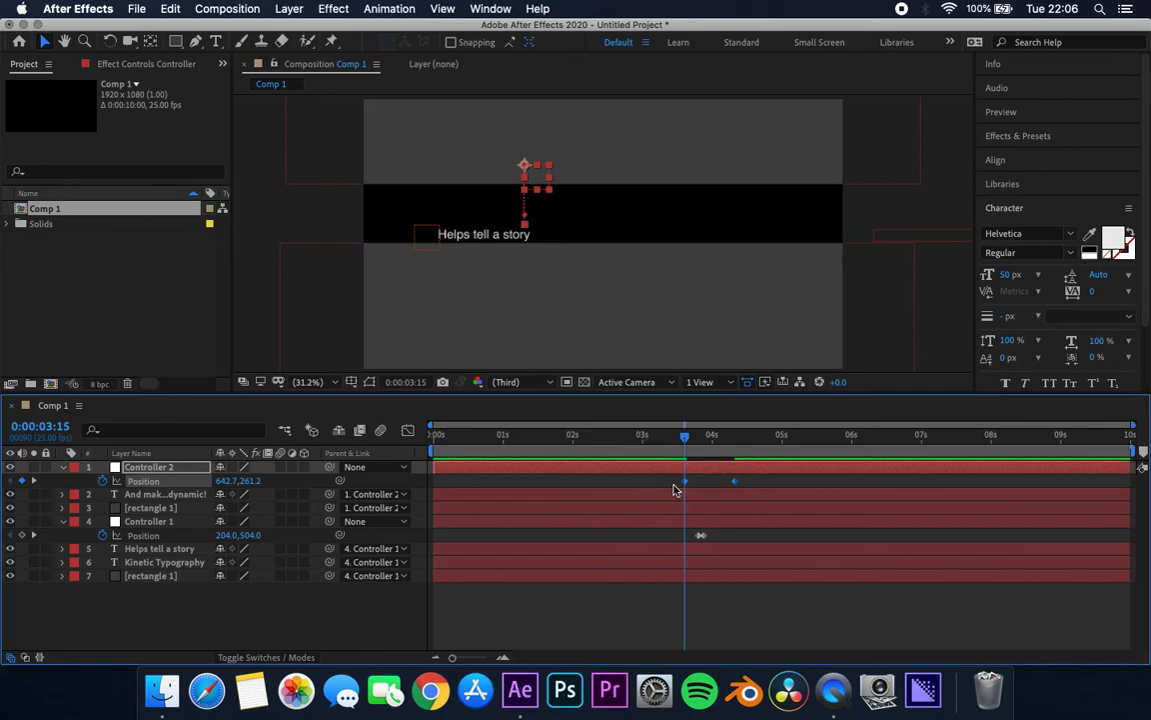
left_click_drag(686, 443, 652, 438)
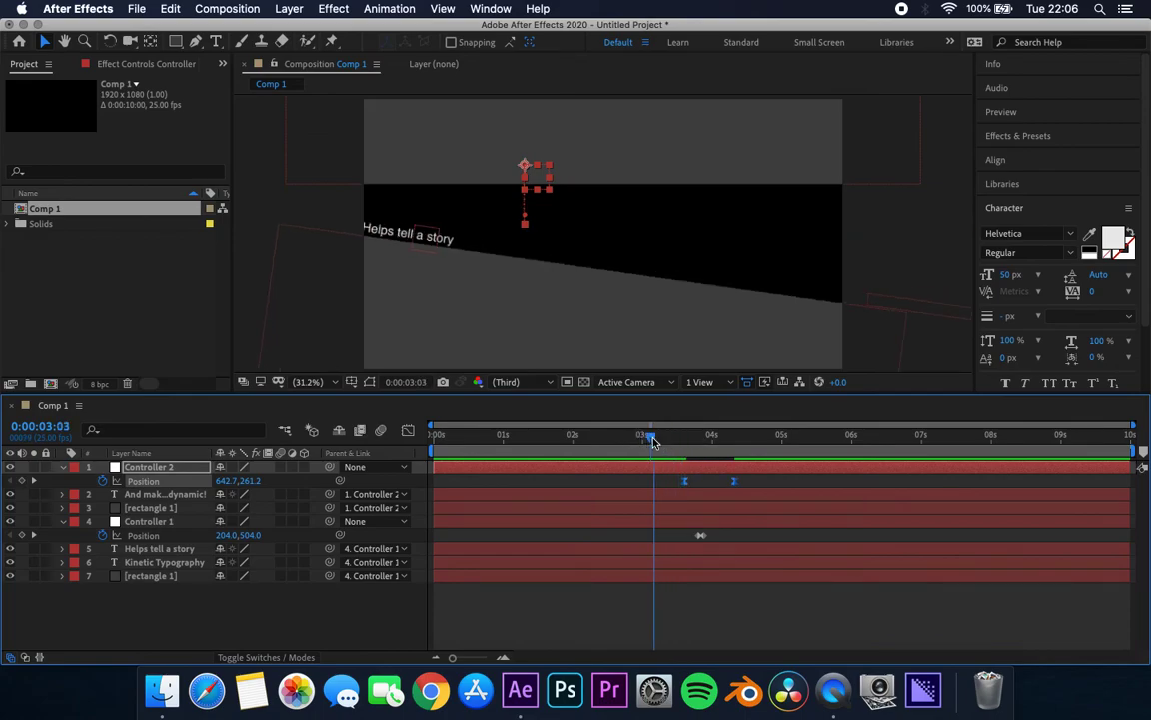
key("space")
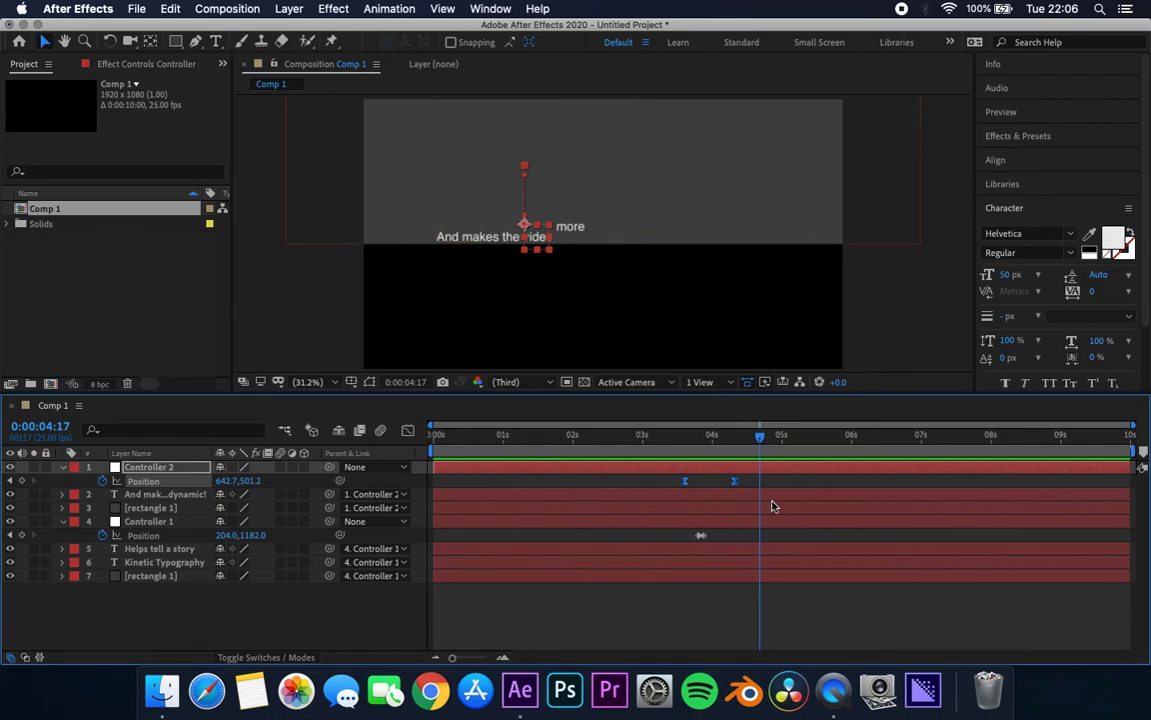
- Apply Easy Ease to Controller 1's Position keyframes, delay the second one to about 4.3 seconds, and preview the motion
left_click(699, 536)
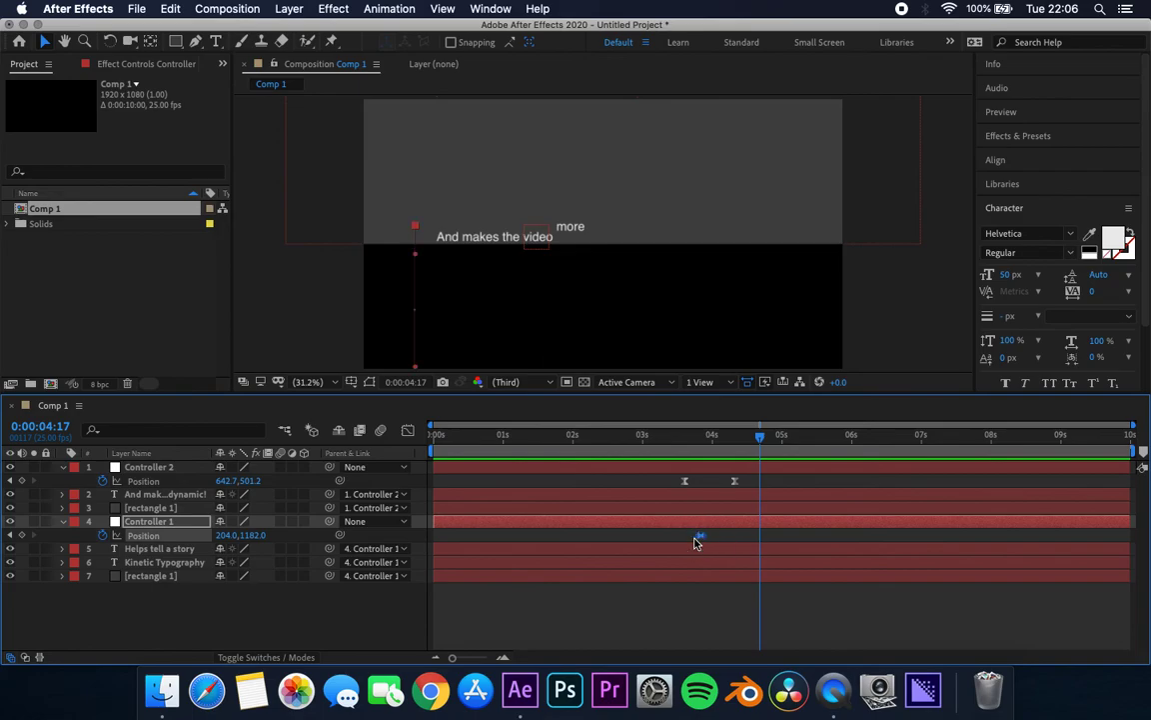
mouse_move(705, 535)
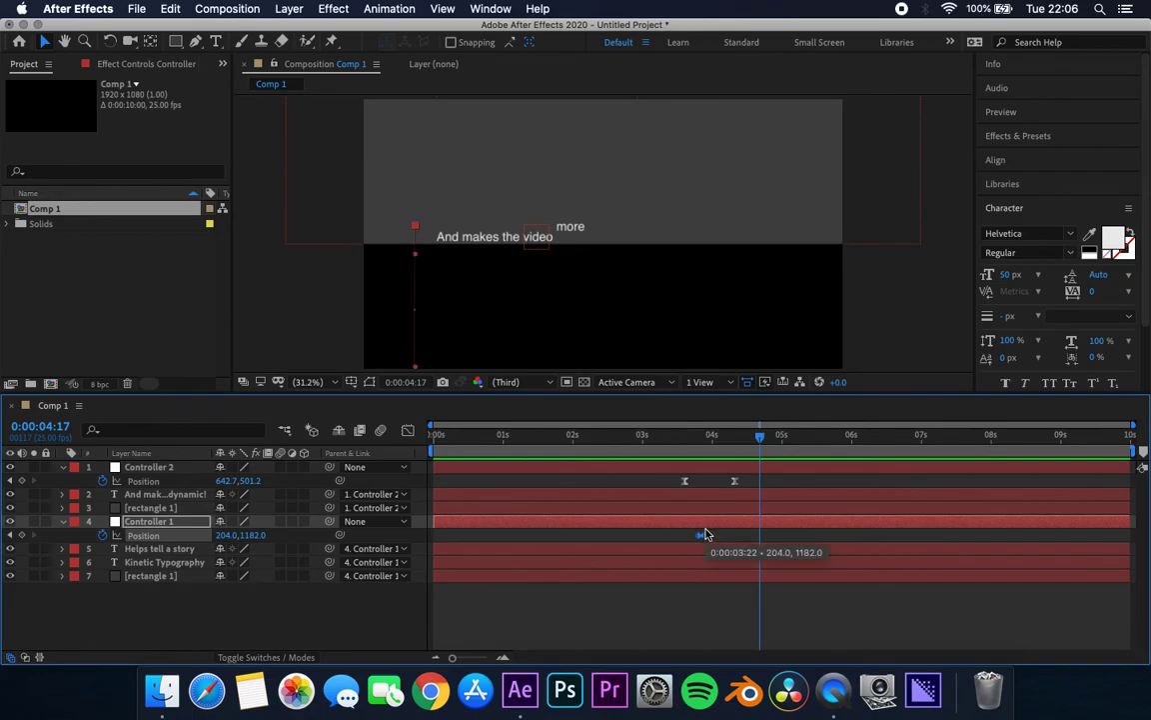
left_click(713, 540)
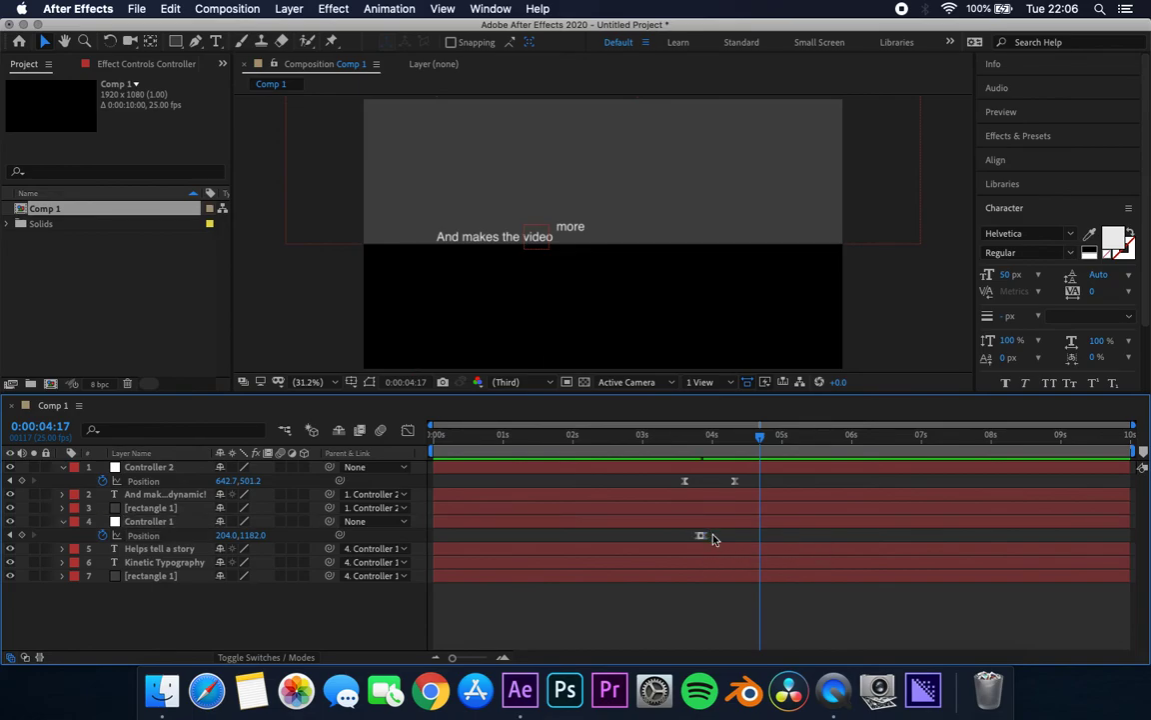
left_click_drag(705, 540, 731, 537)
left_click_drag(725, 437, 618, 440)
key("space")
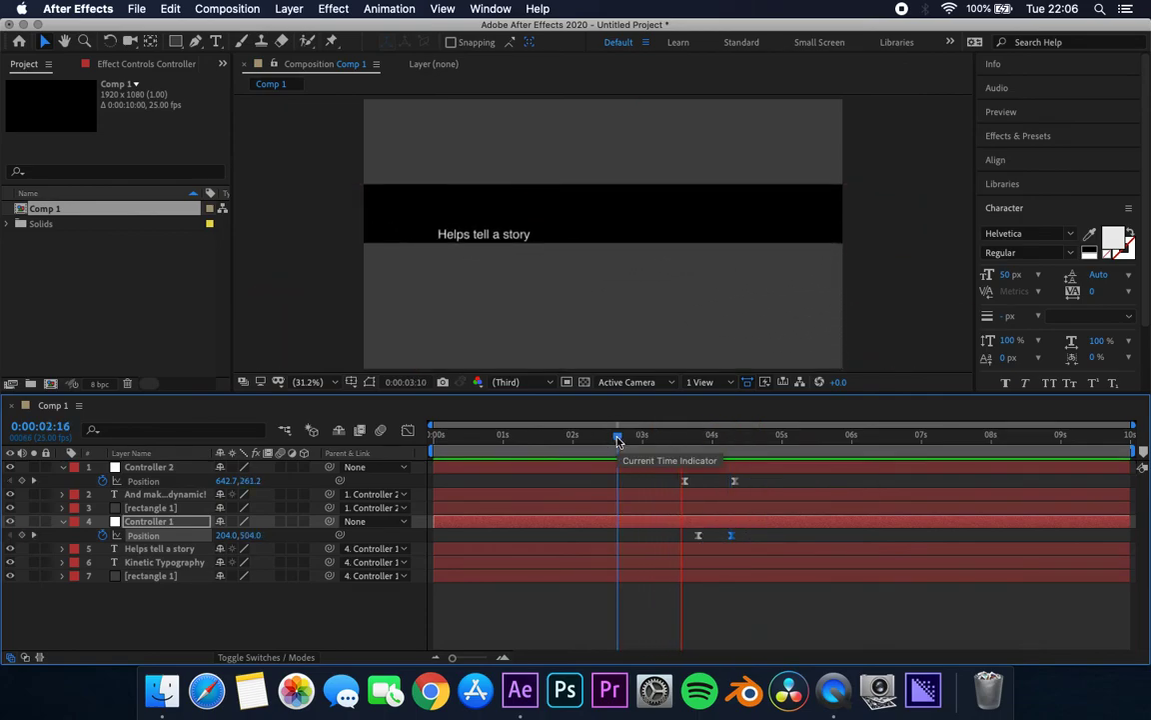
key("space")
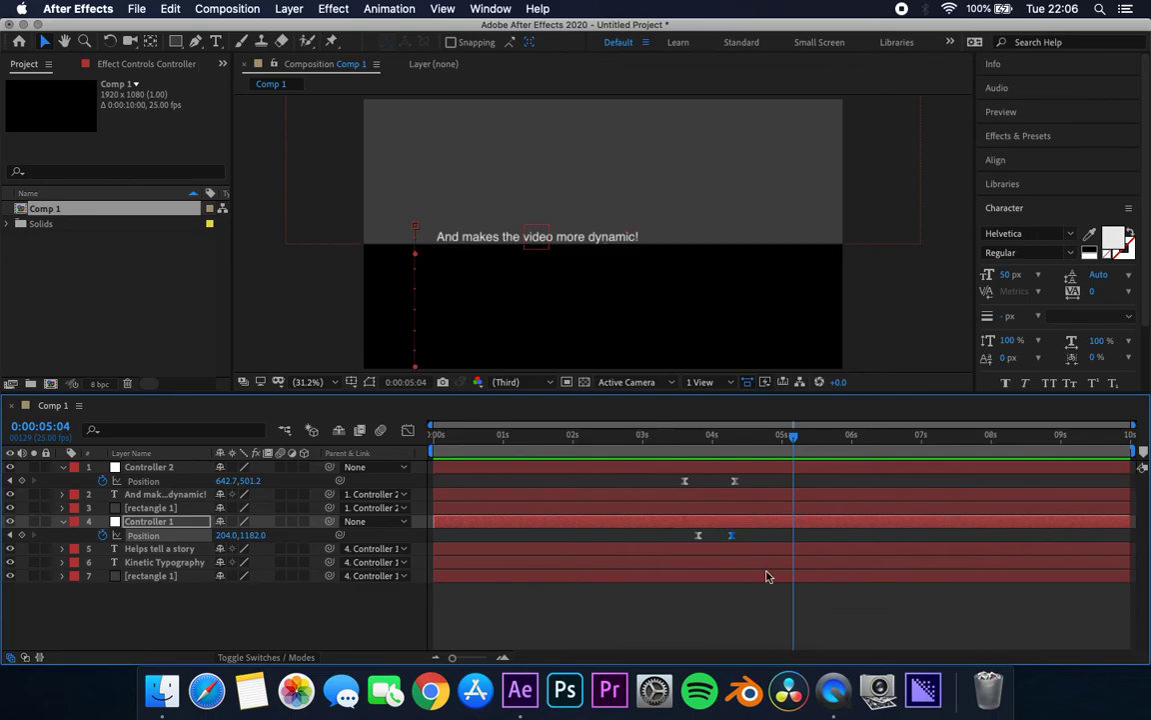
- Try starting Controller 1's slide earlier by shifting its first Position keyframe to about 3.7 seconds, and preview the result
left_click_drag(699, 540, 689, 538)
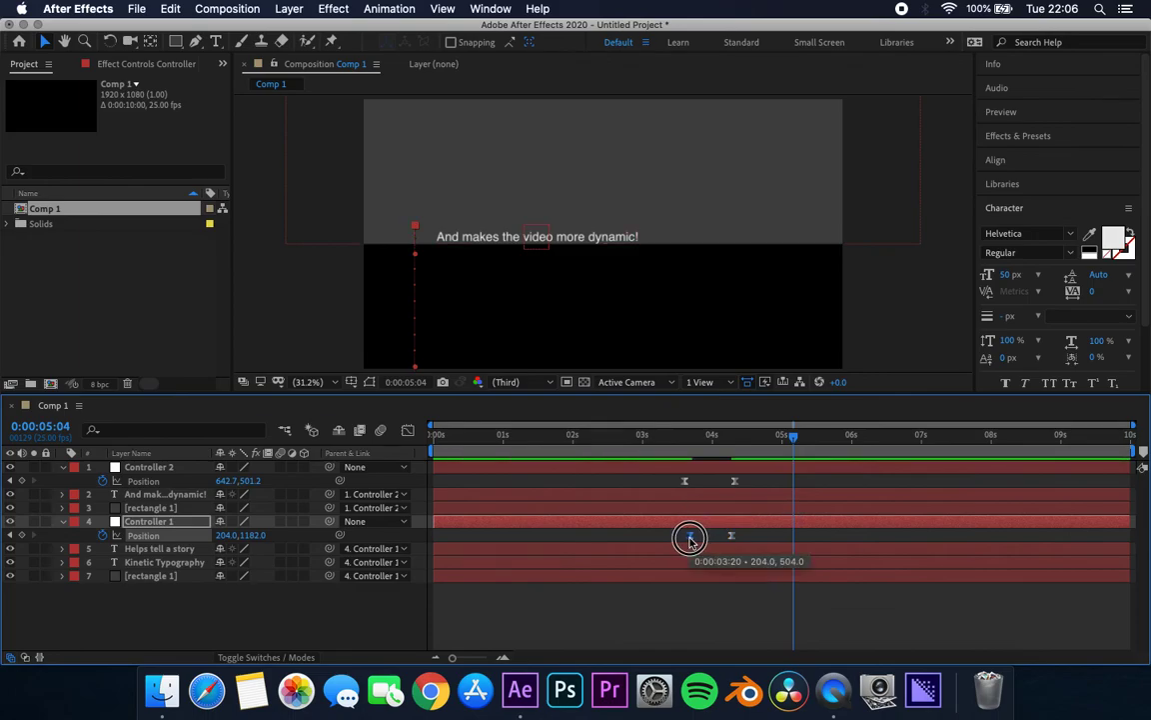
left_click(658, 440)
left_click_drag(658, 440, 645, 445)
key("space")
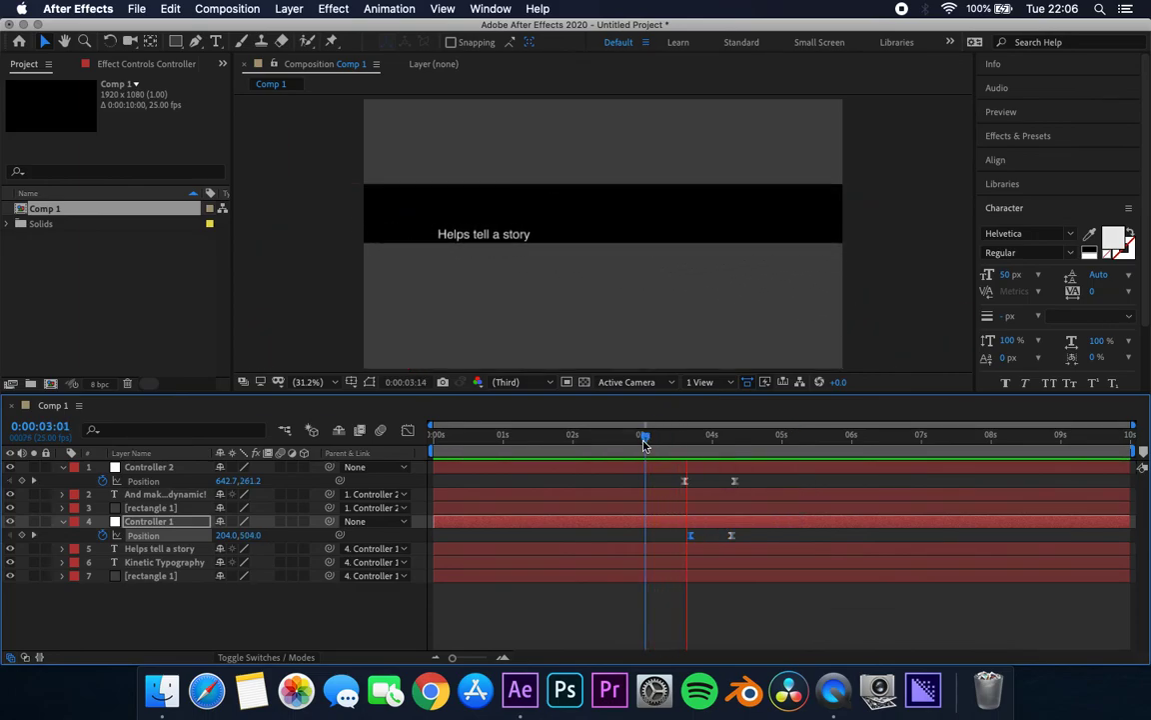
key("space")
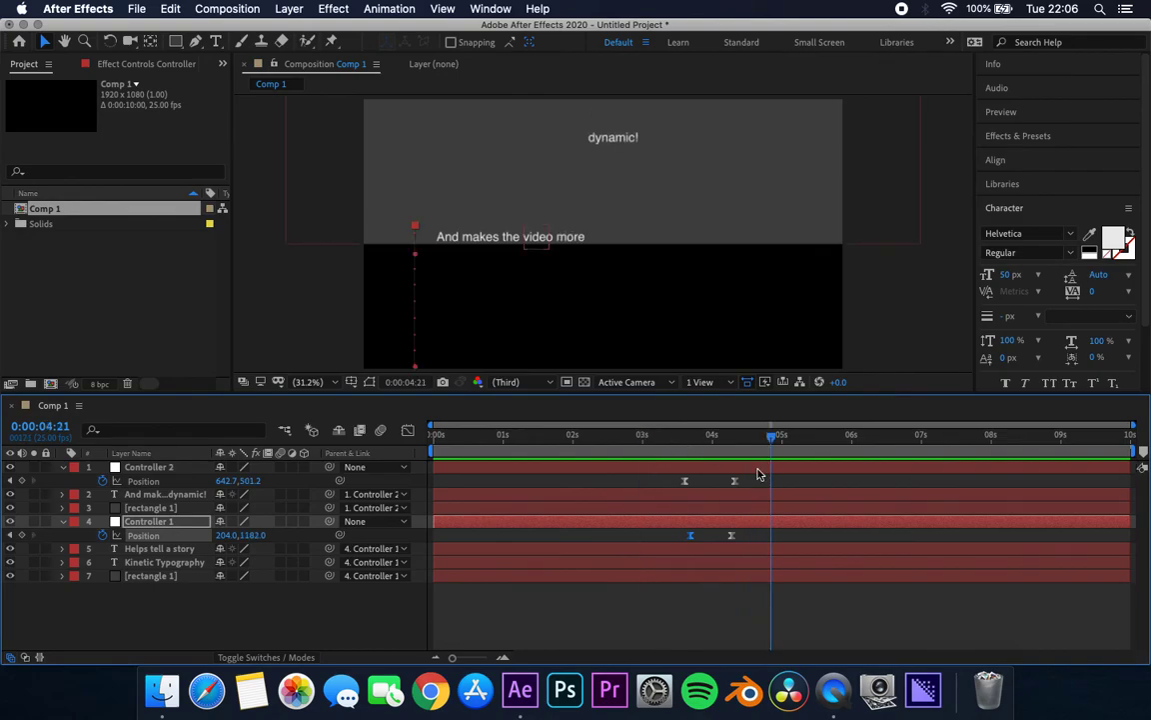
- Delay Controller 1's Position keyframes to about 4.2 and 4.7 seconds, and preview the whole animation
left_click_drag(738, 436, 713, 436)
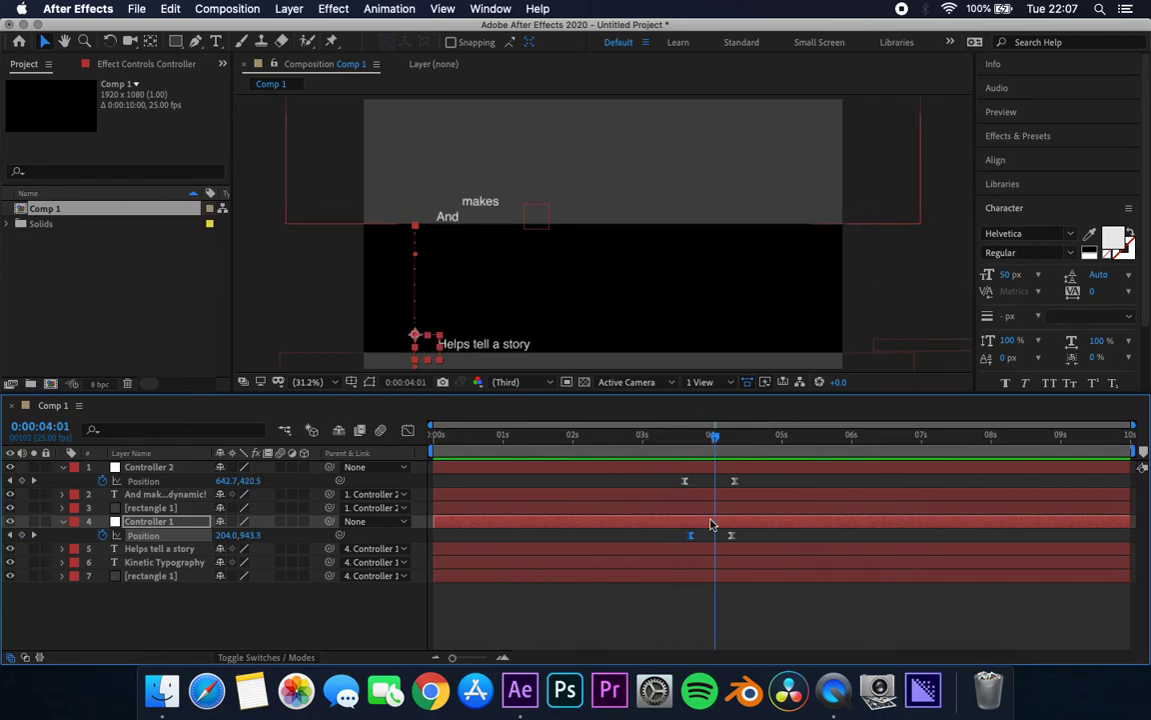
left_click_drag(693, 537, 765, 537)
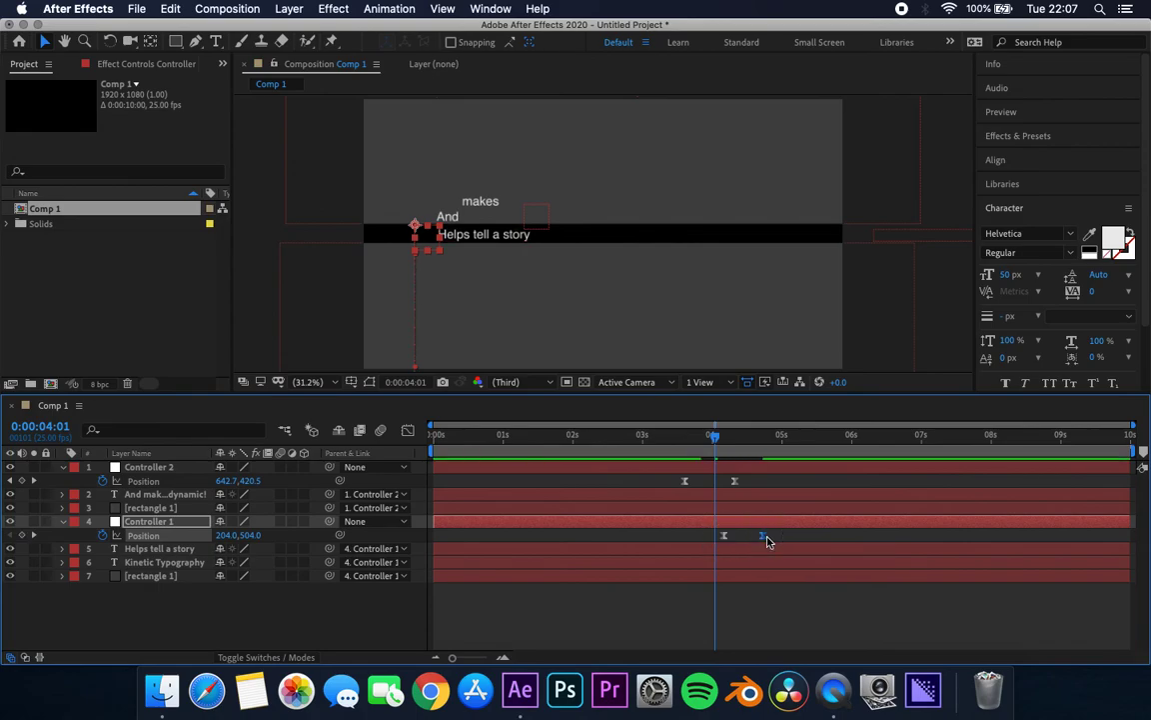
left_click_drag(715, 435, 634, 435)
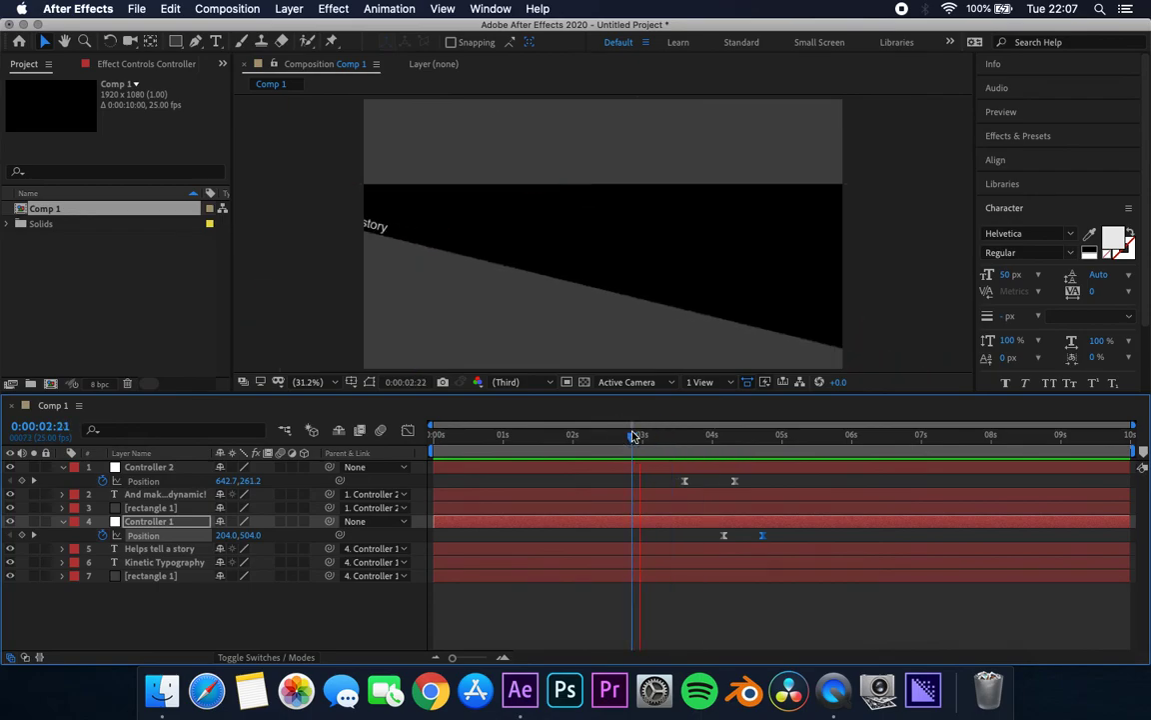
key("space")
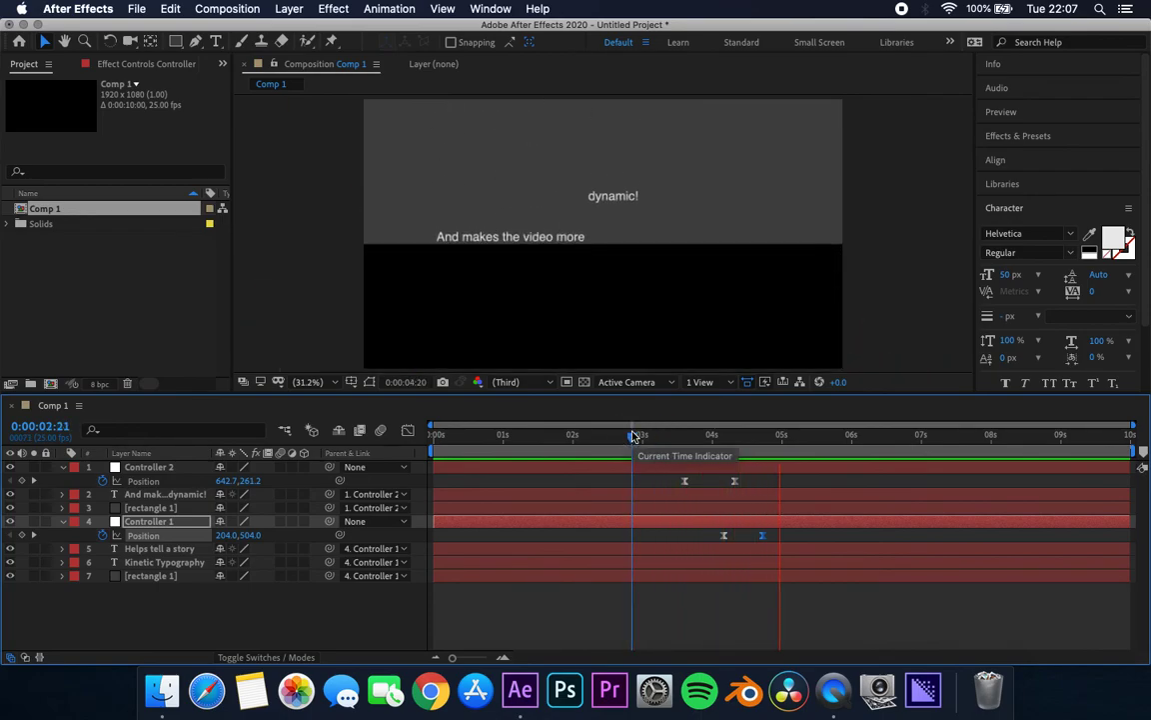
key("space")
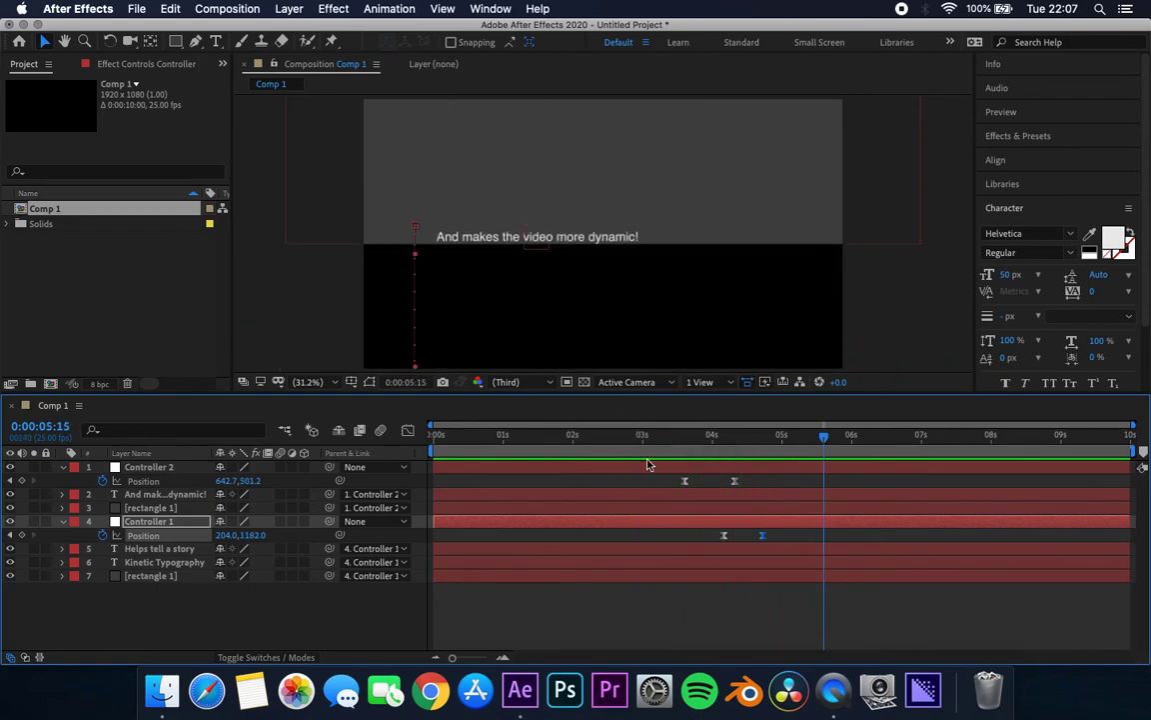
left_click_drag(827, 437, 384, 442)
key("space")
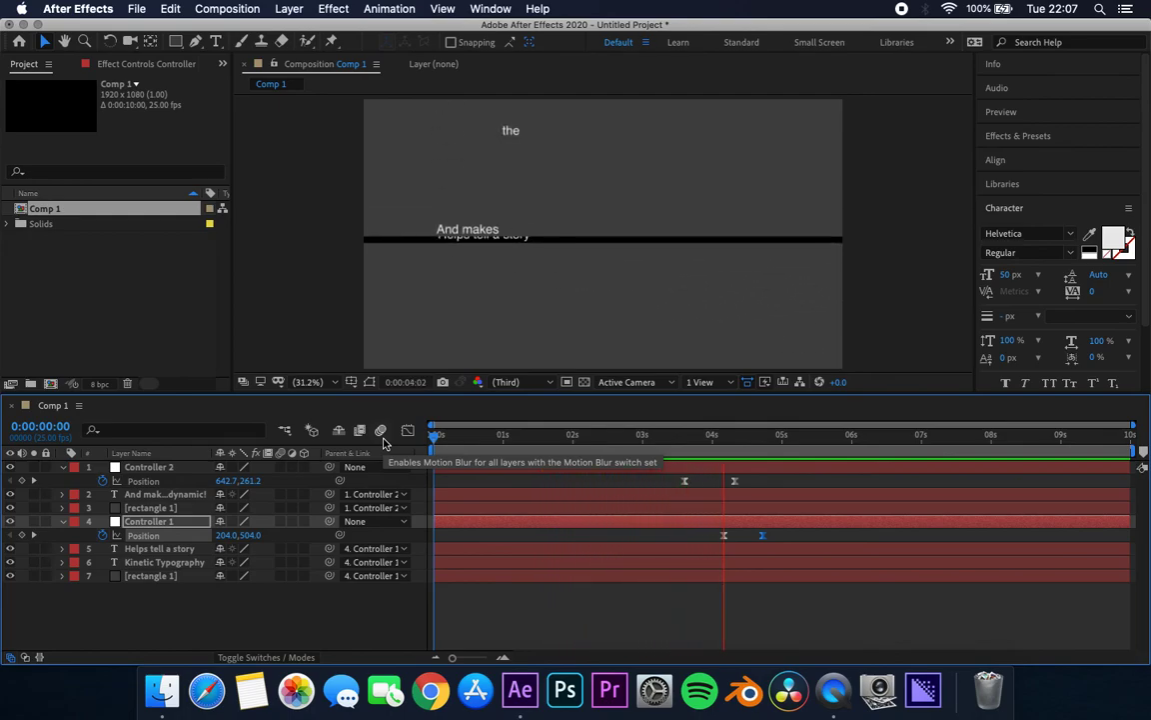
key("space")
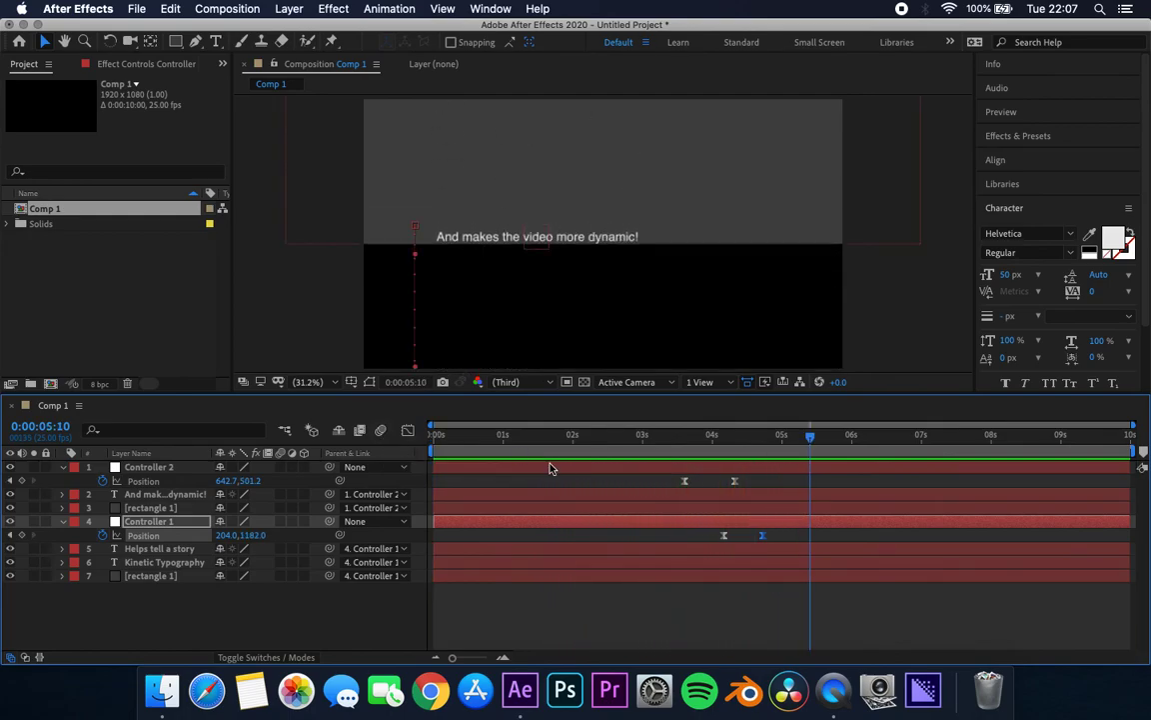
- Raise the "And makes the video more dynamic!" text slightly above the gray solid's lower edge and preview the animation
left_click(163, 499)
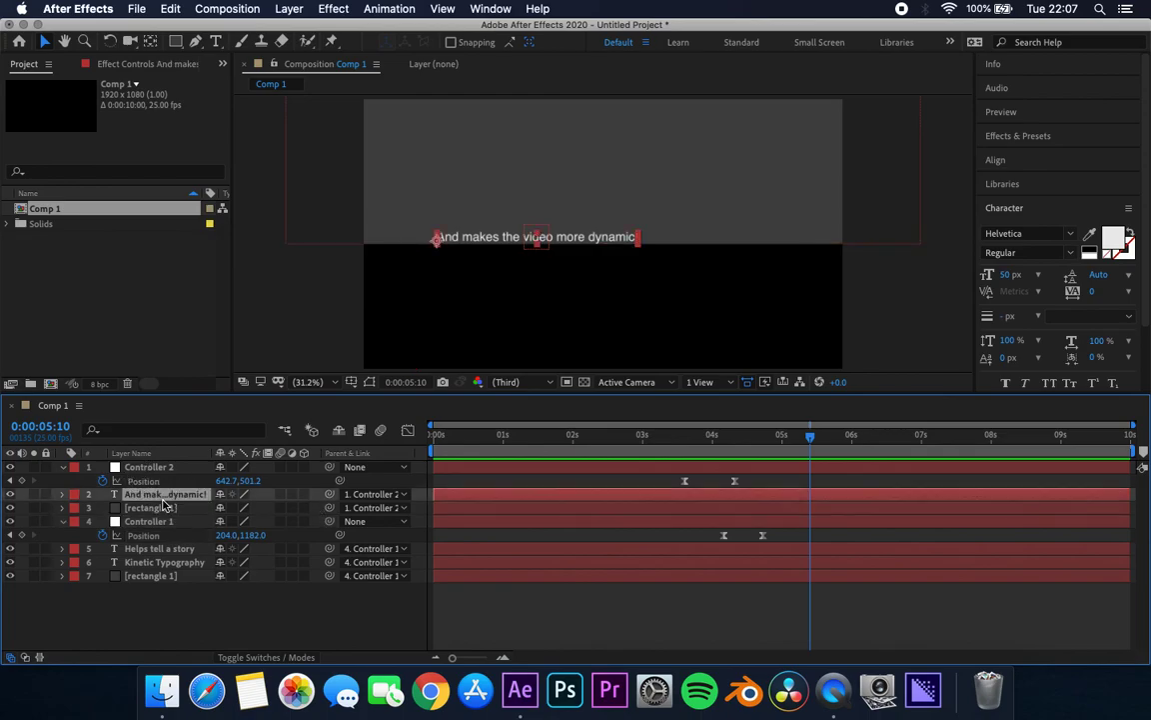
left_click_drag(464, 240, 464, 231)
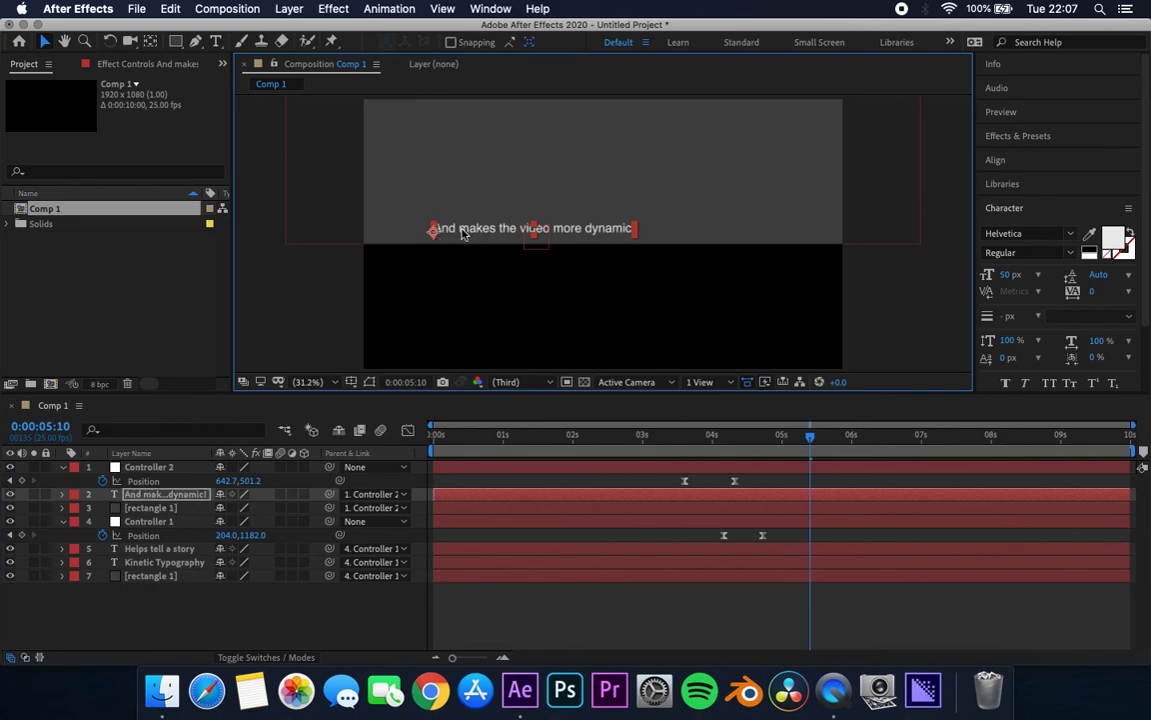
left_click_drag(767, 443, 617, 440)
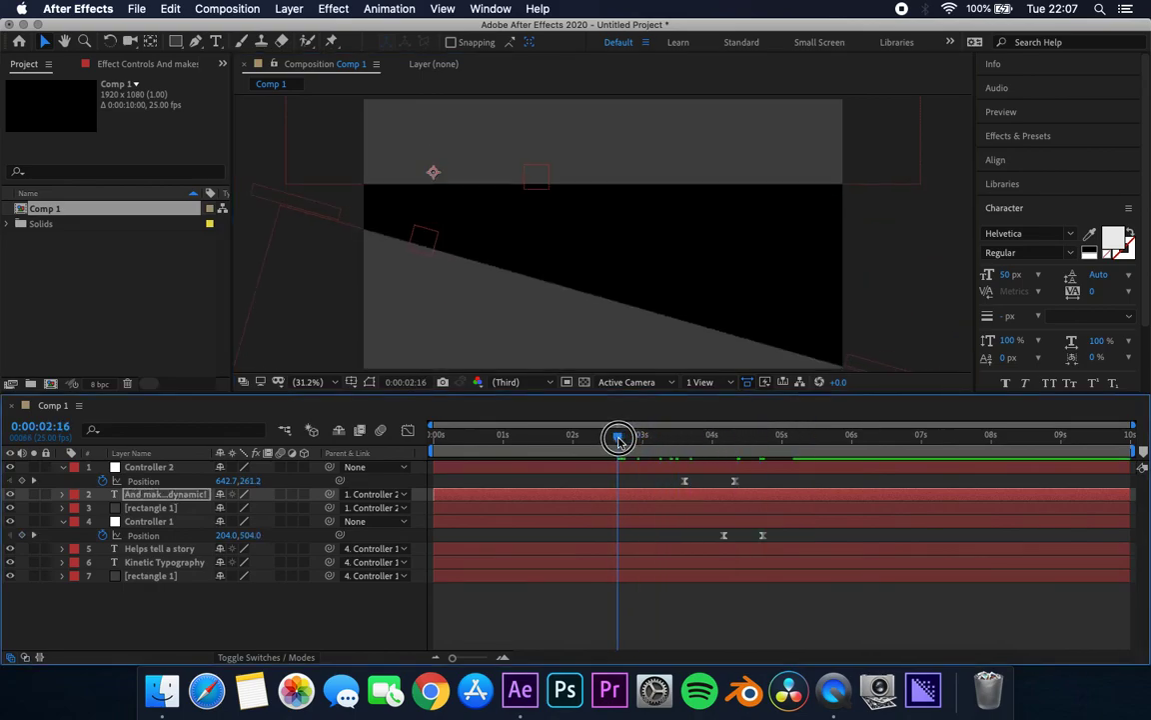
key("space")
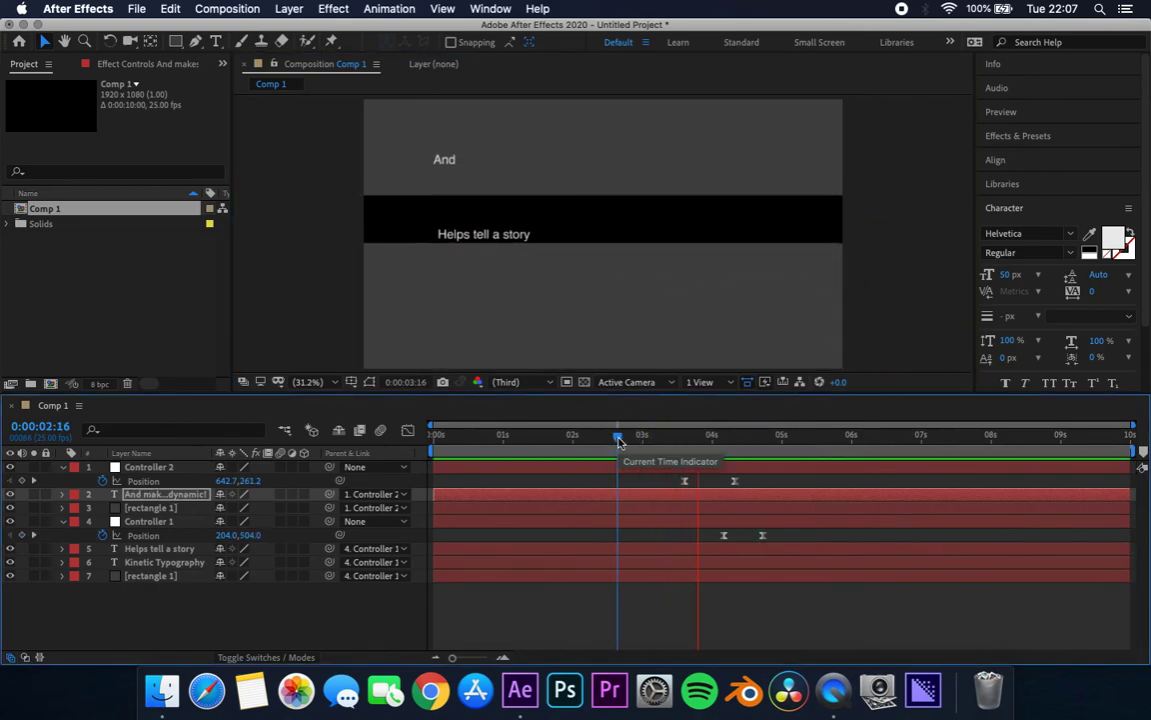
key("space")
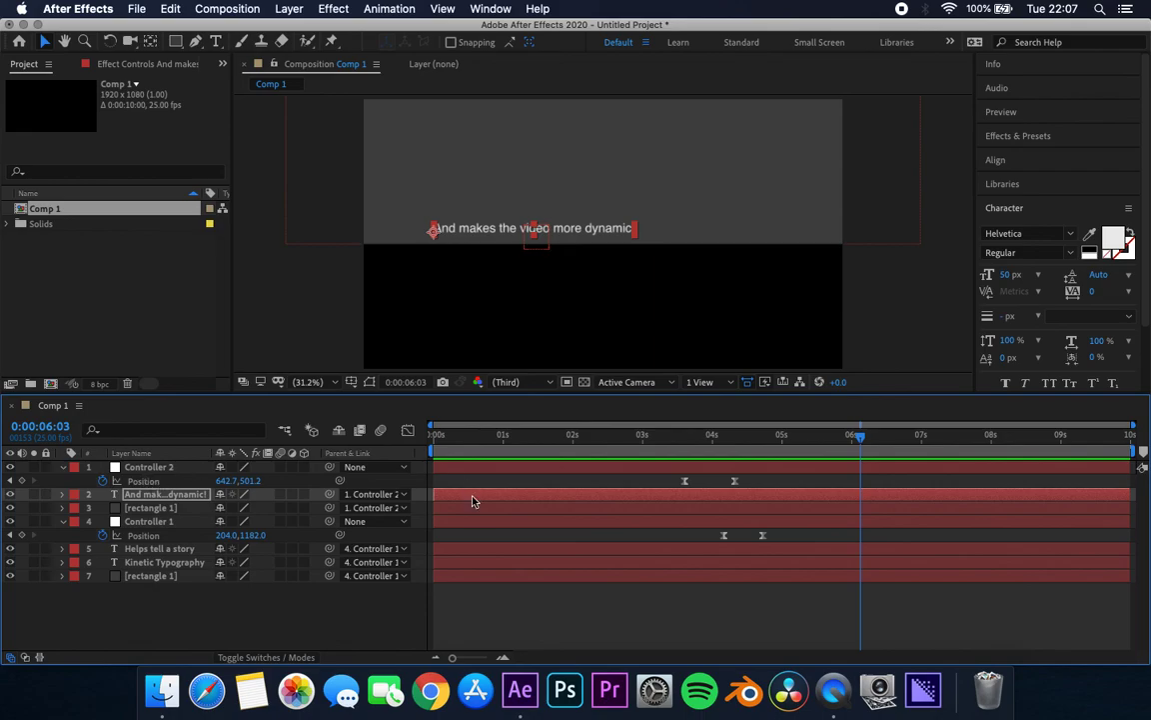
left_click_drag(664, 437, 645, 437)
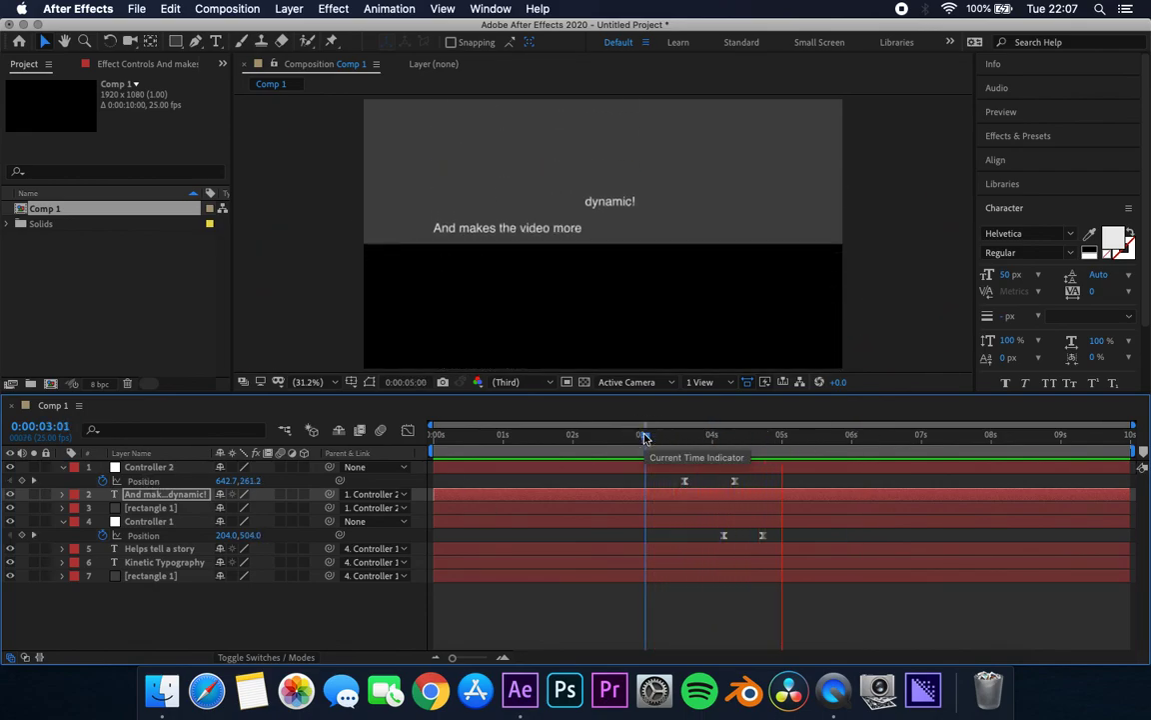
key("space")
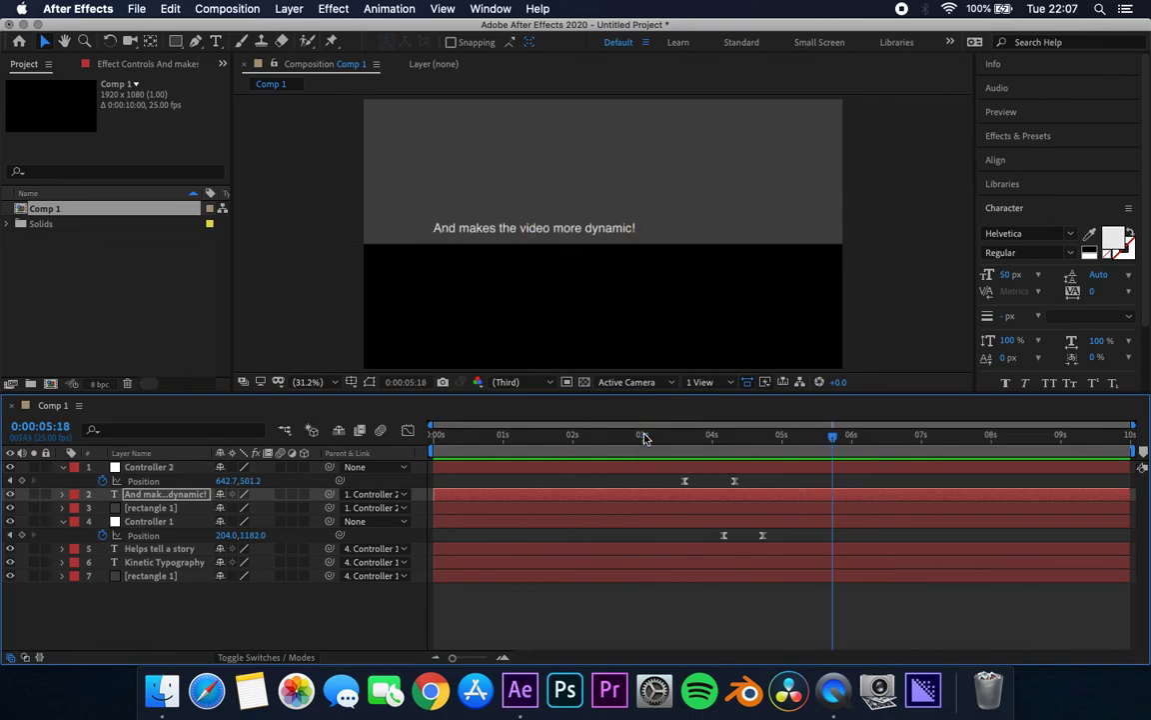
key("space")
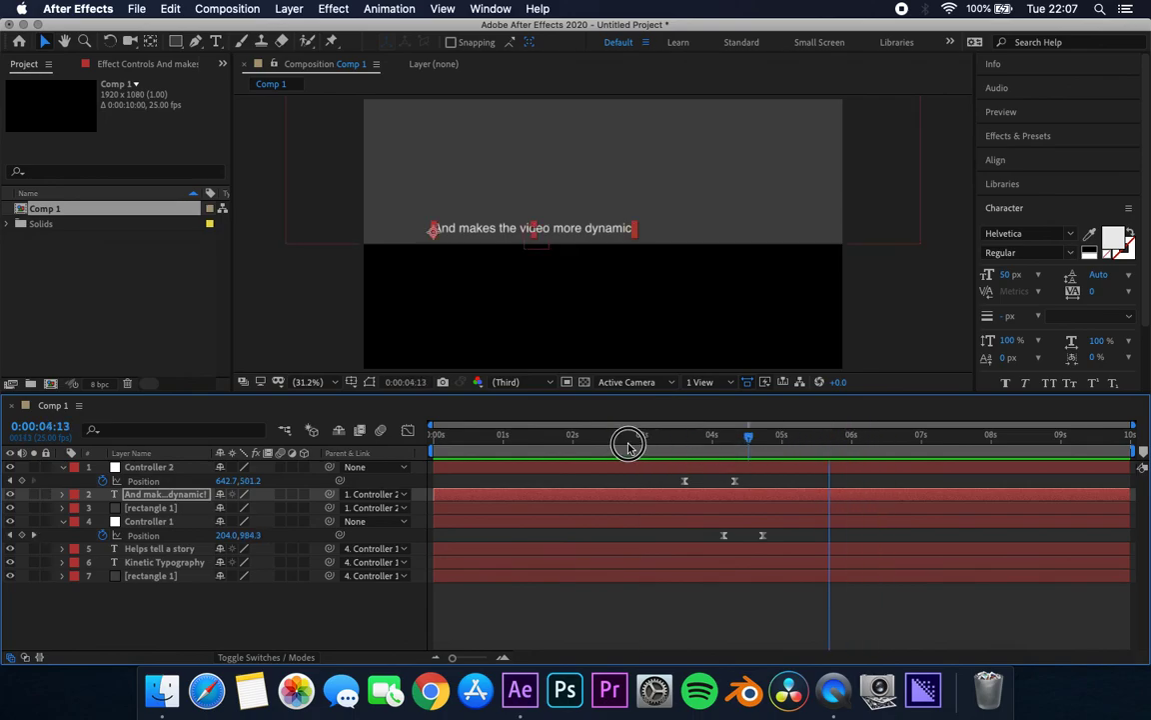
key("Home")
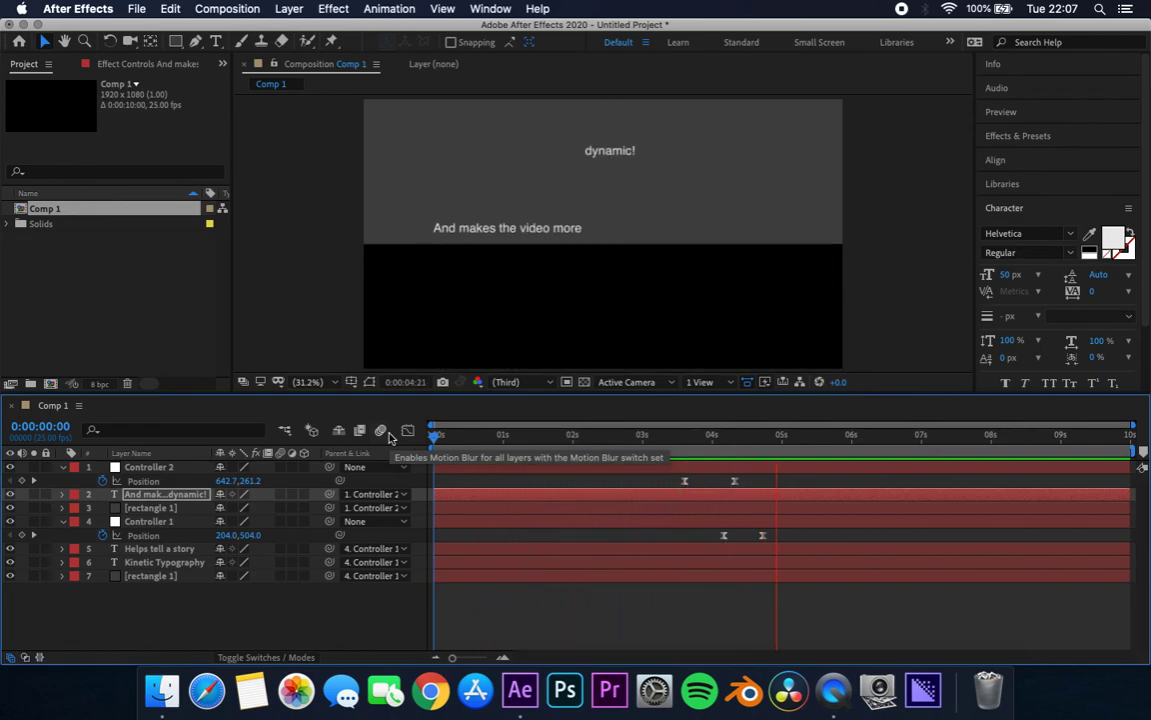
key("space")
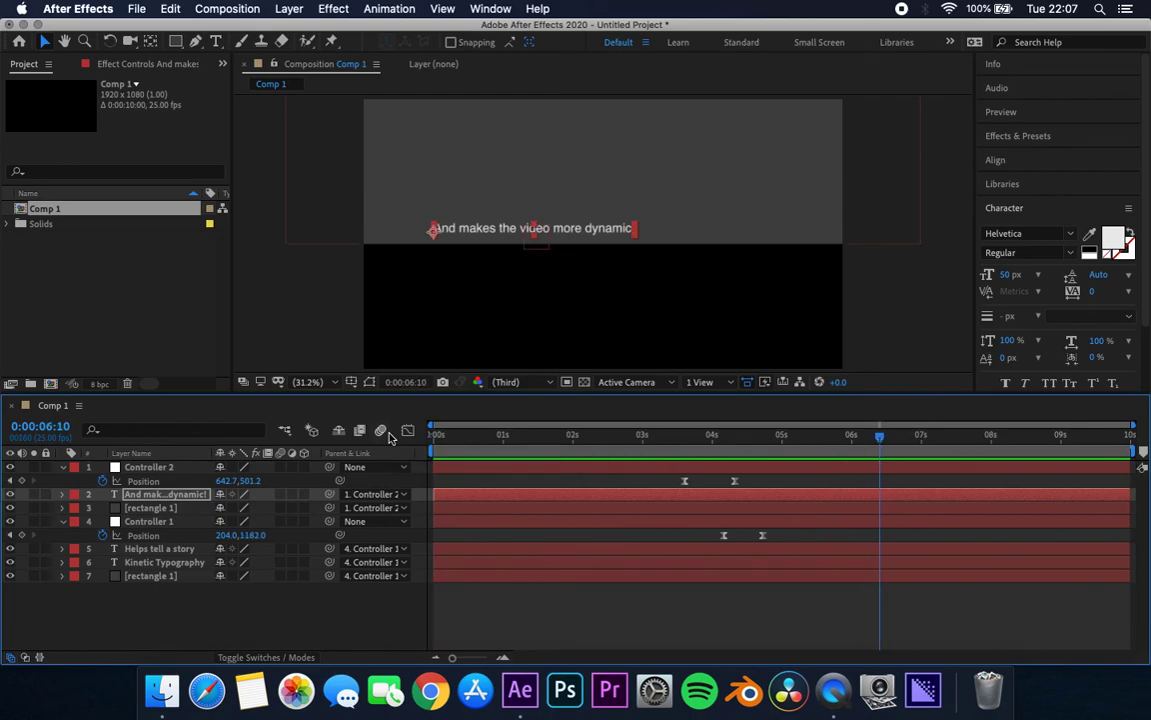
- Collapse the properties of Controller 2 and Controller 1, and play the finished animation from the start
left_click(361, 627)
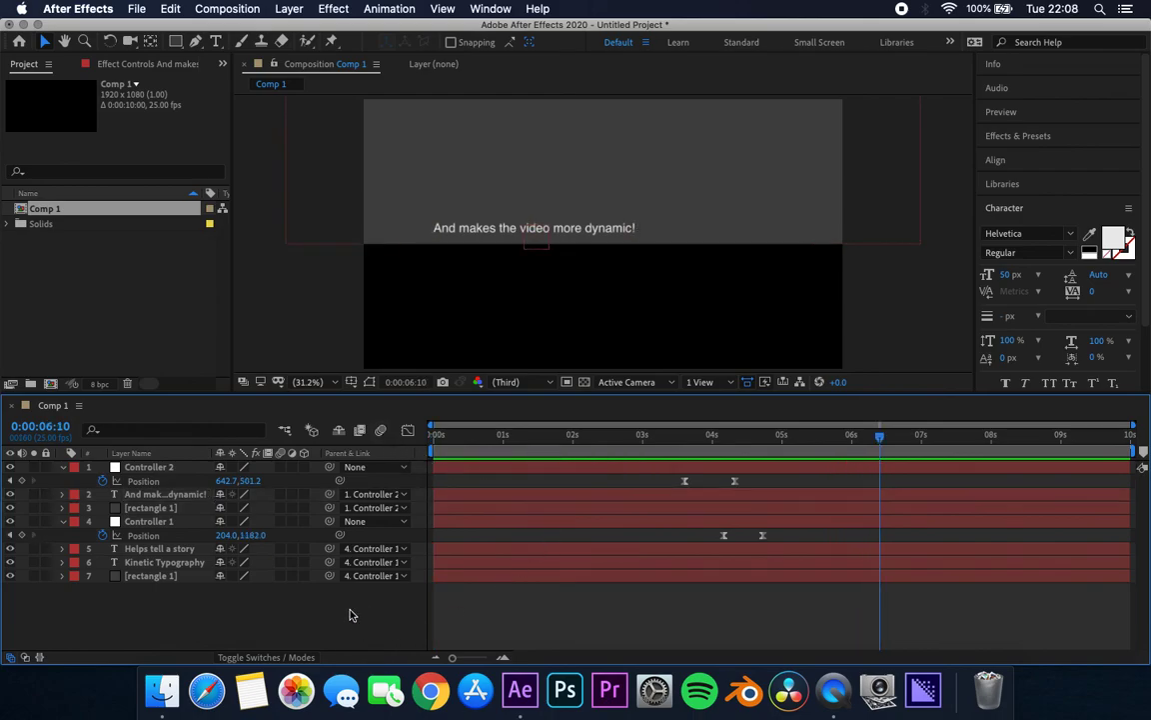
left_click(62, 466)
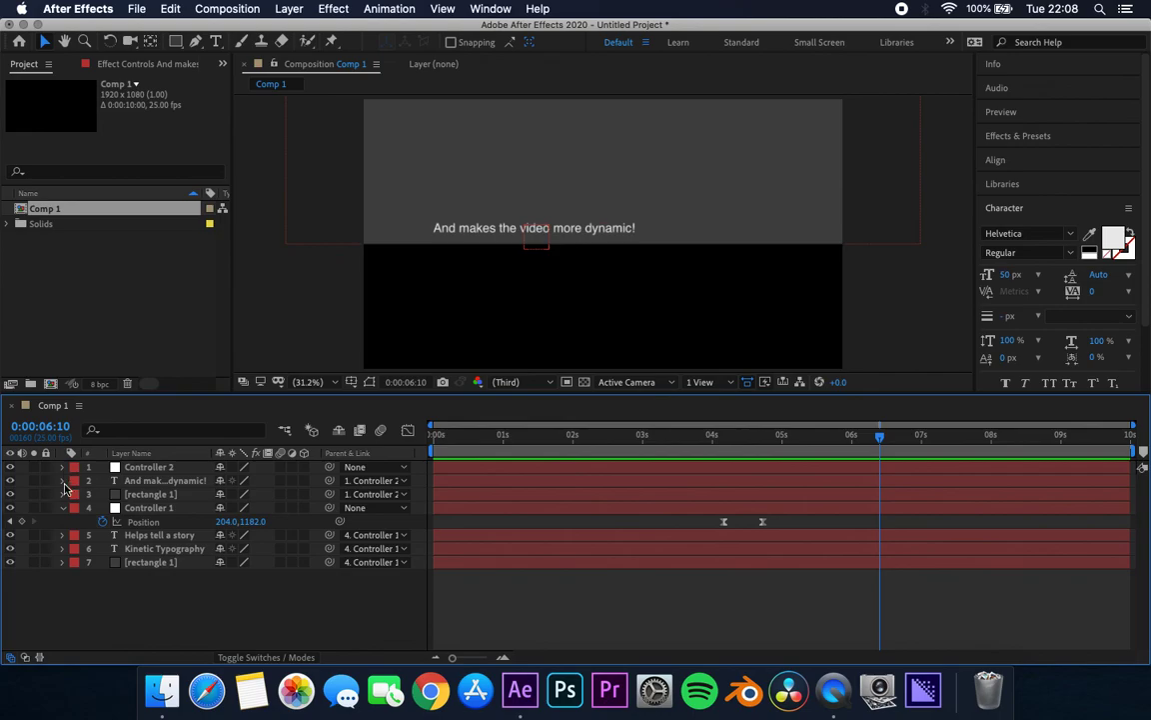
left_click(62, 507)
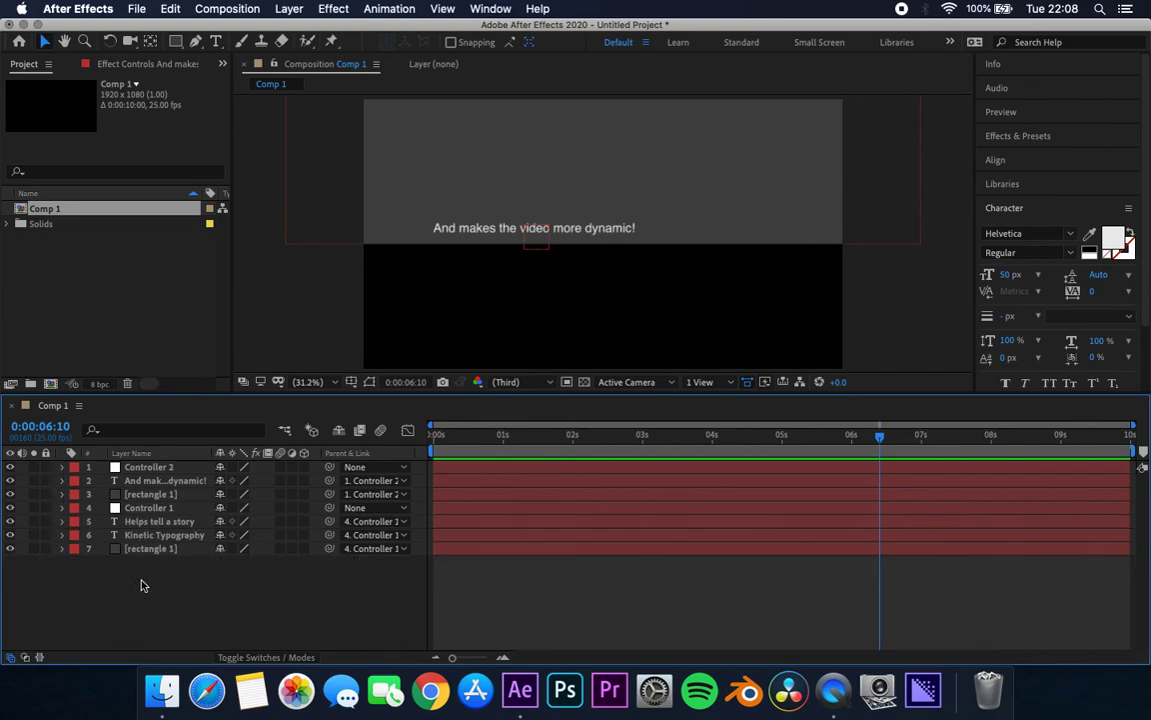
left_click_drag(574, 436, 430, 437)
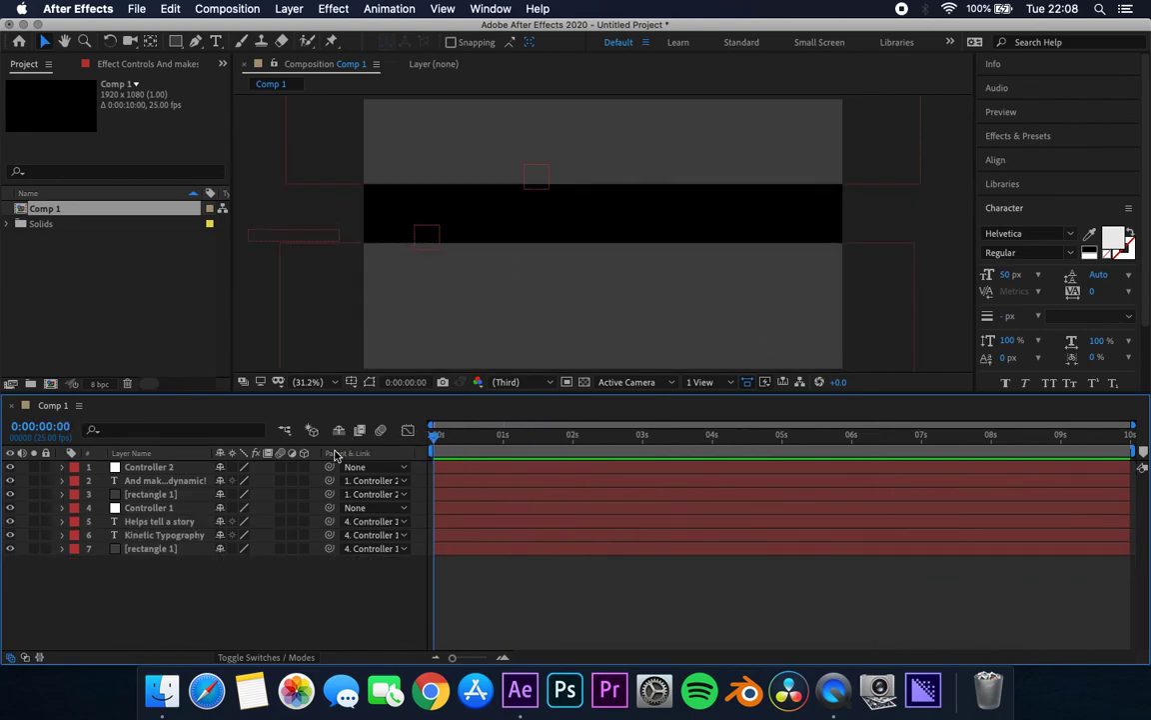
key("space")
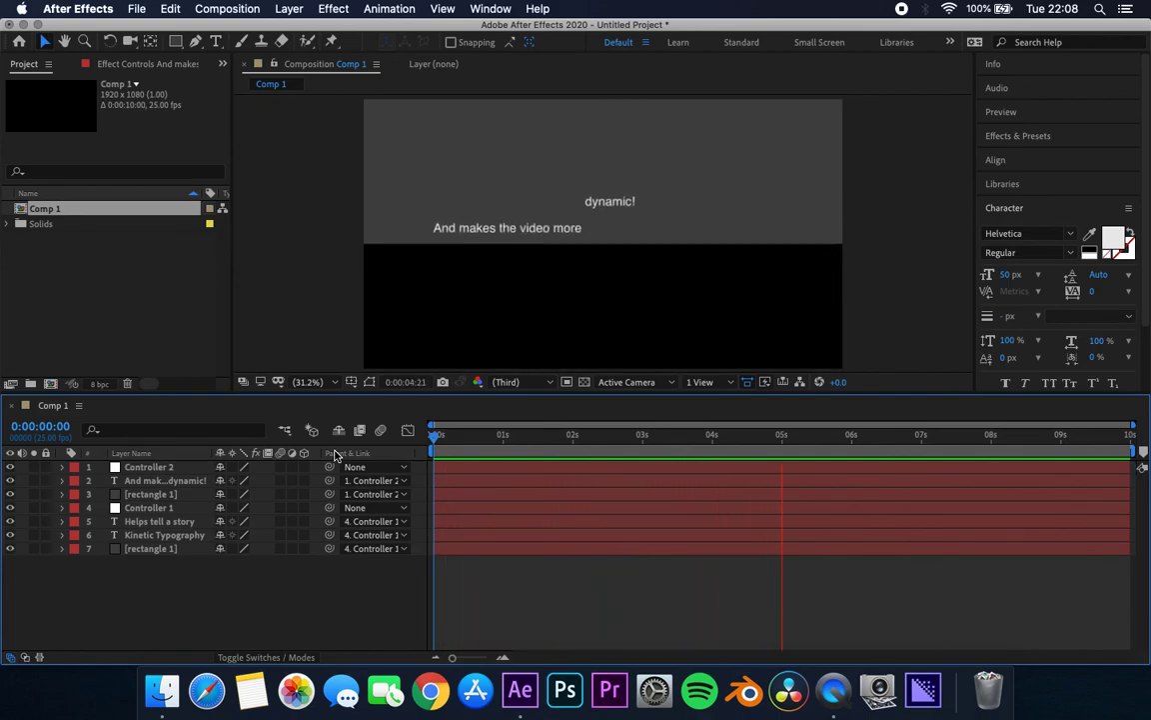
key("space")
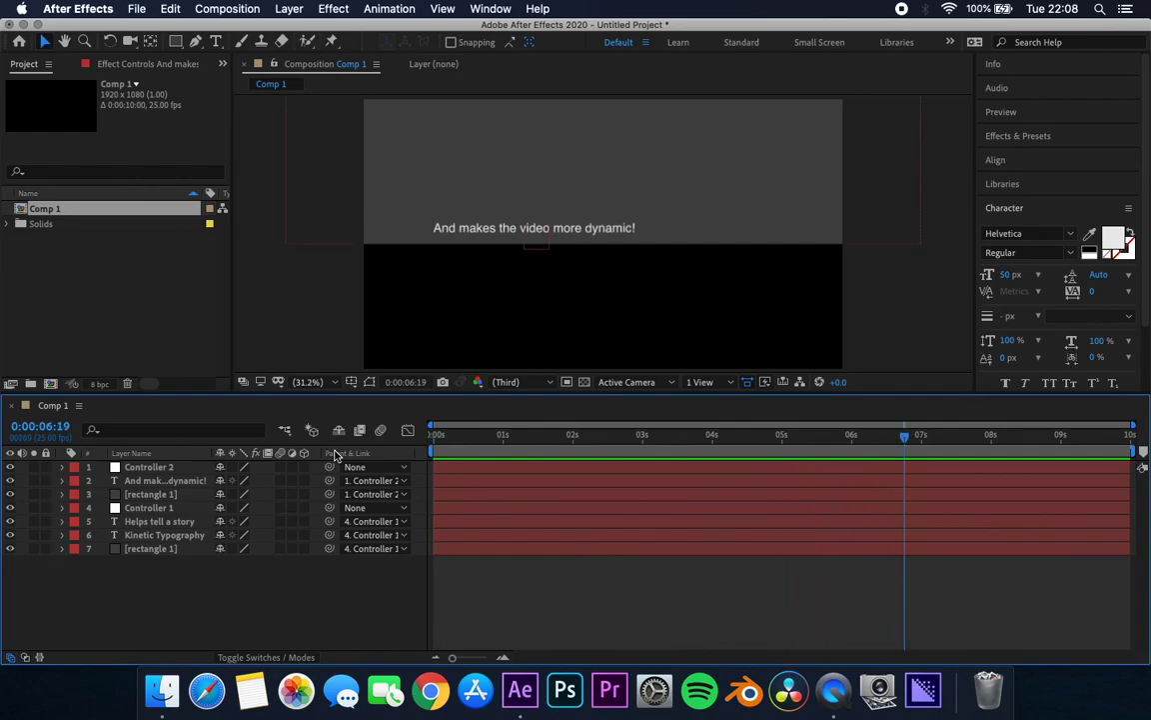